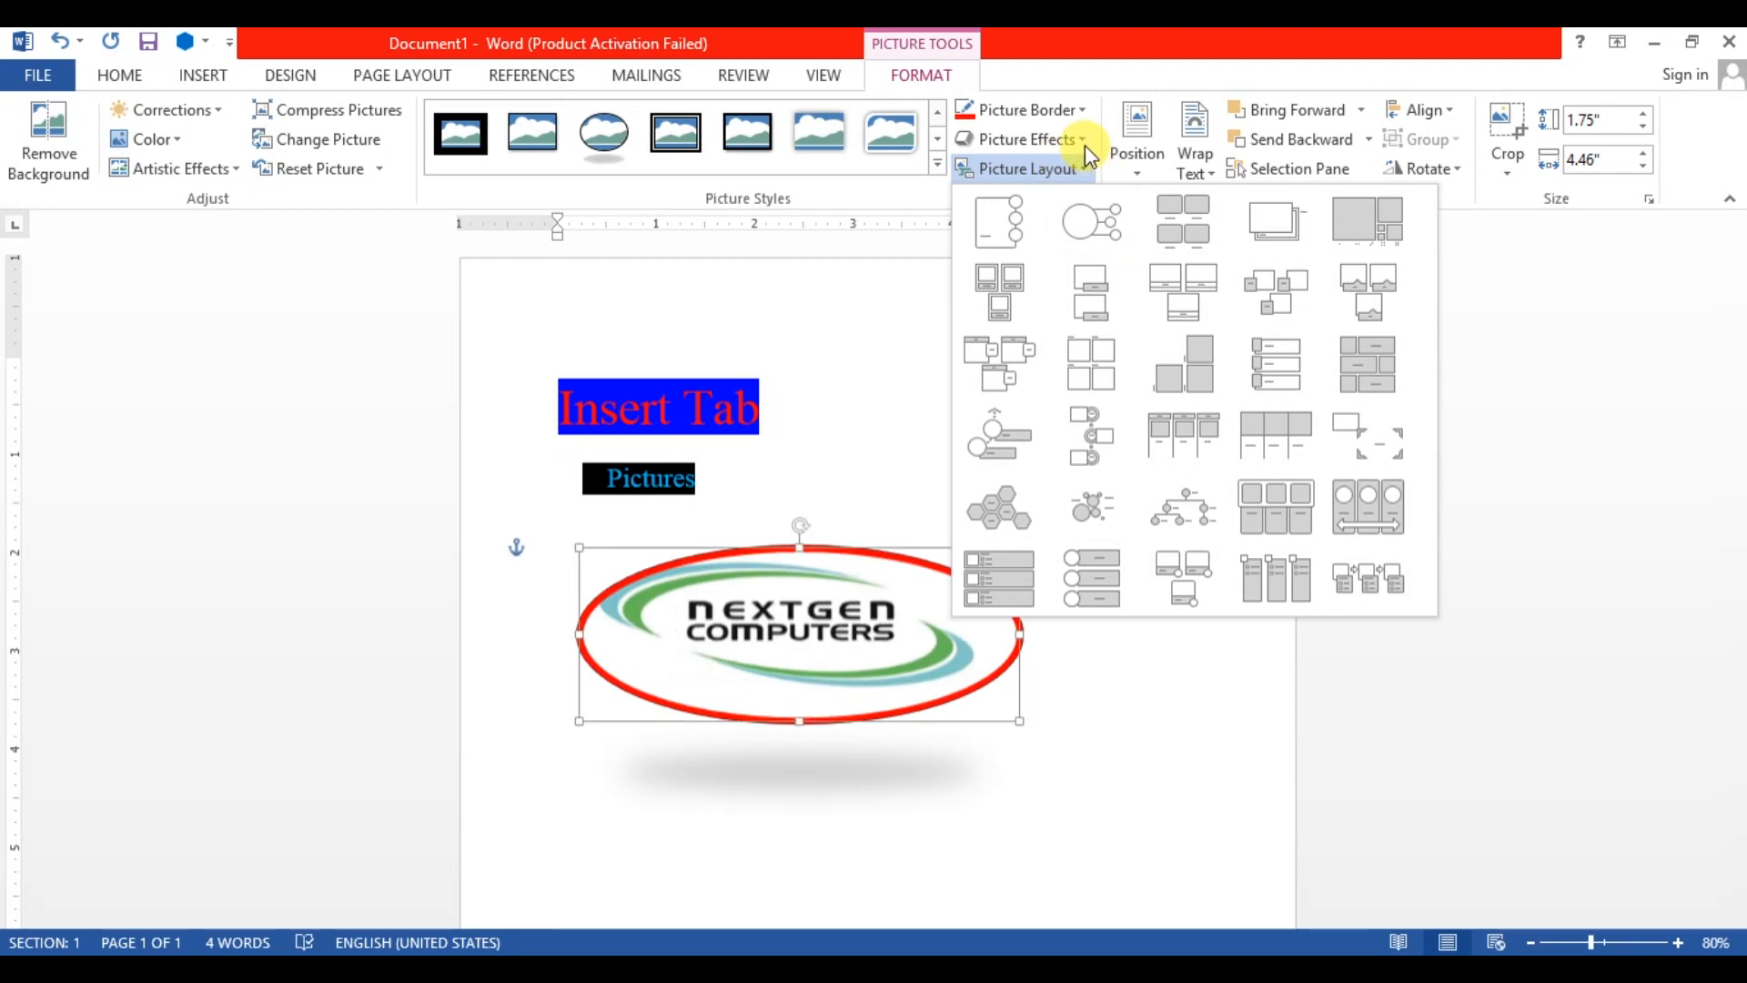
Recolor the logo picture with the light turquoise variation from the color gallery.
{"action": "left_click", "coordinate": [1228, 393]}
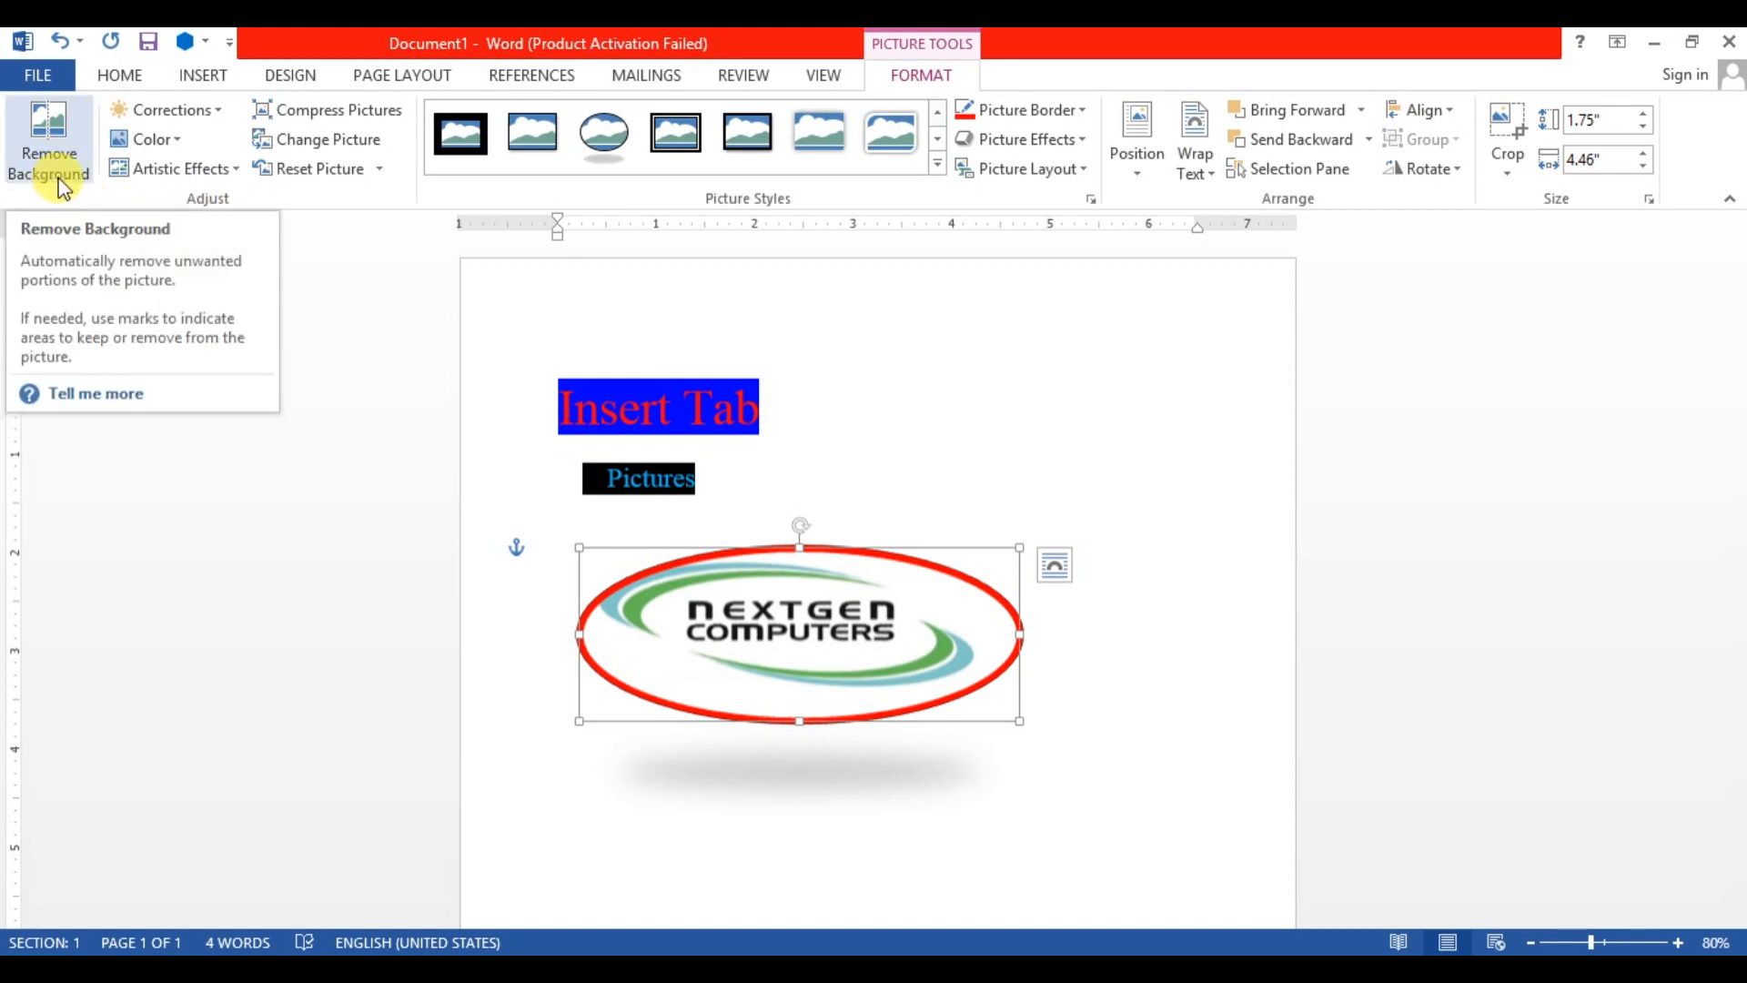
{"action": "left_click", "coordinate": [167, 142]}
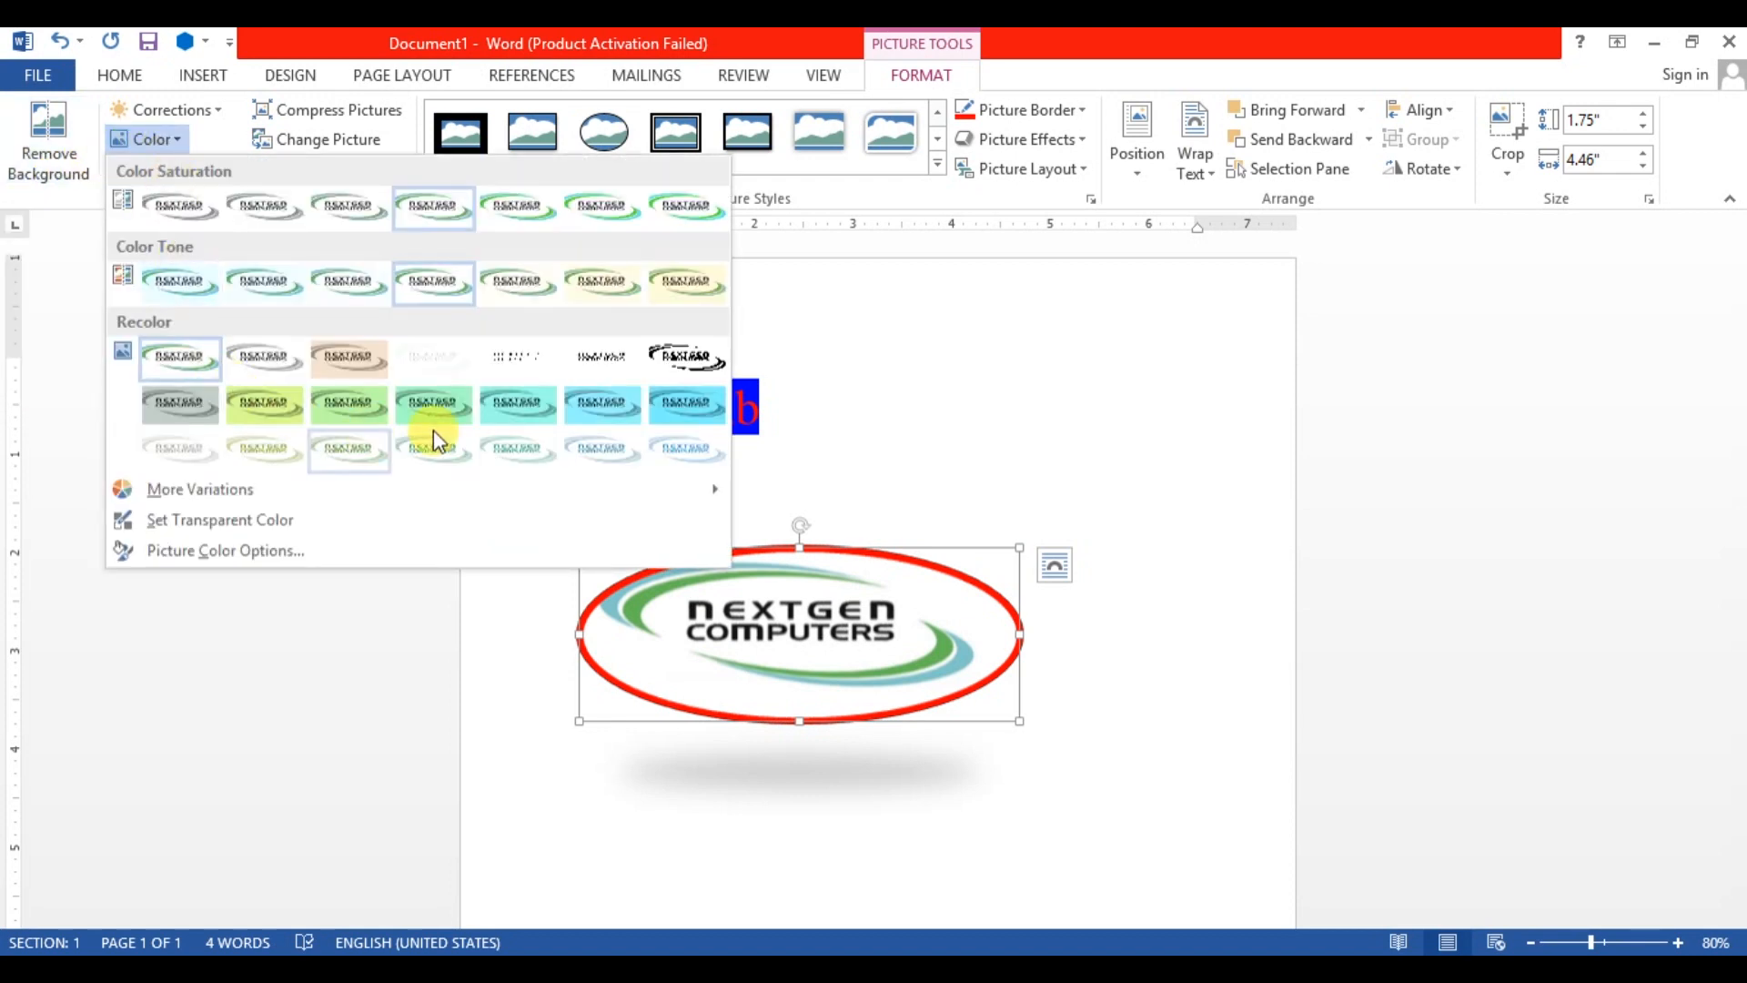
{"action": "left_click", "coordinate": [499, 417]}
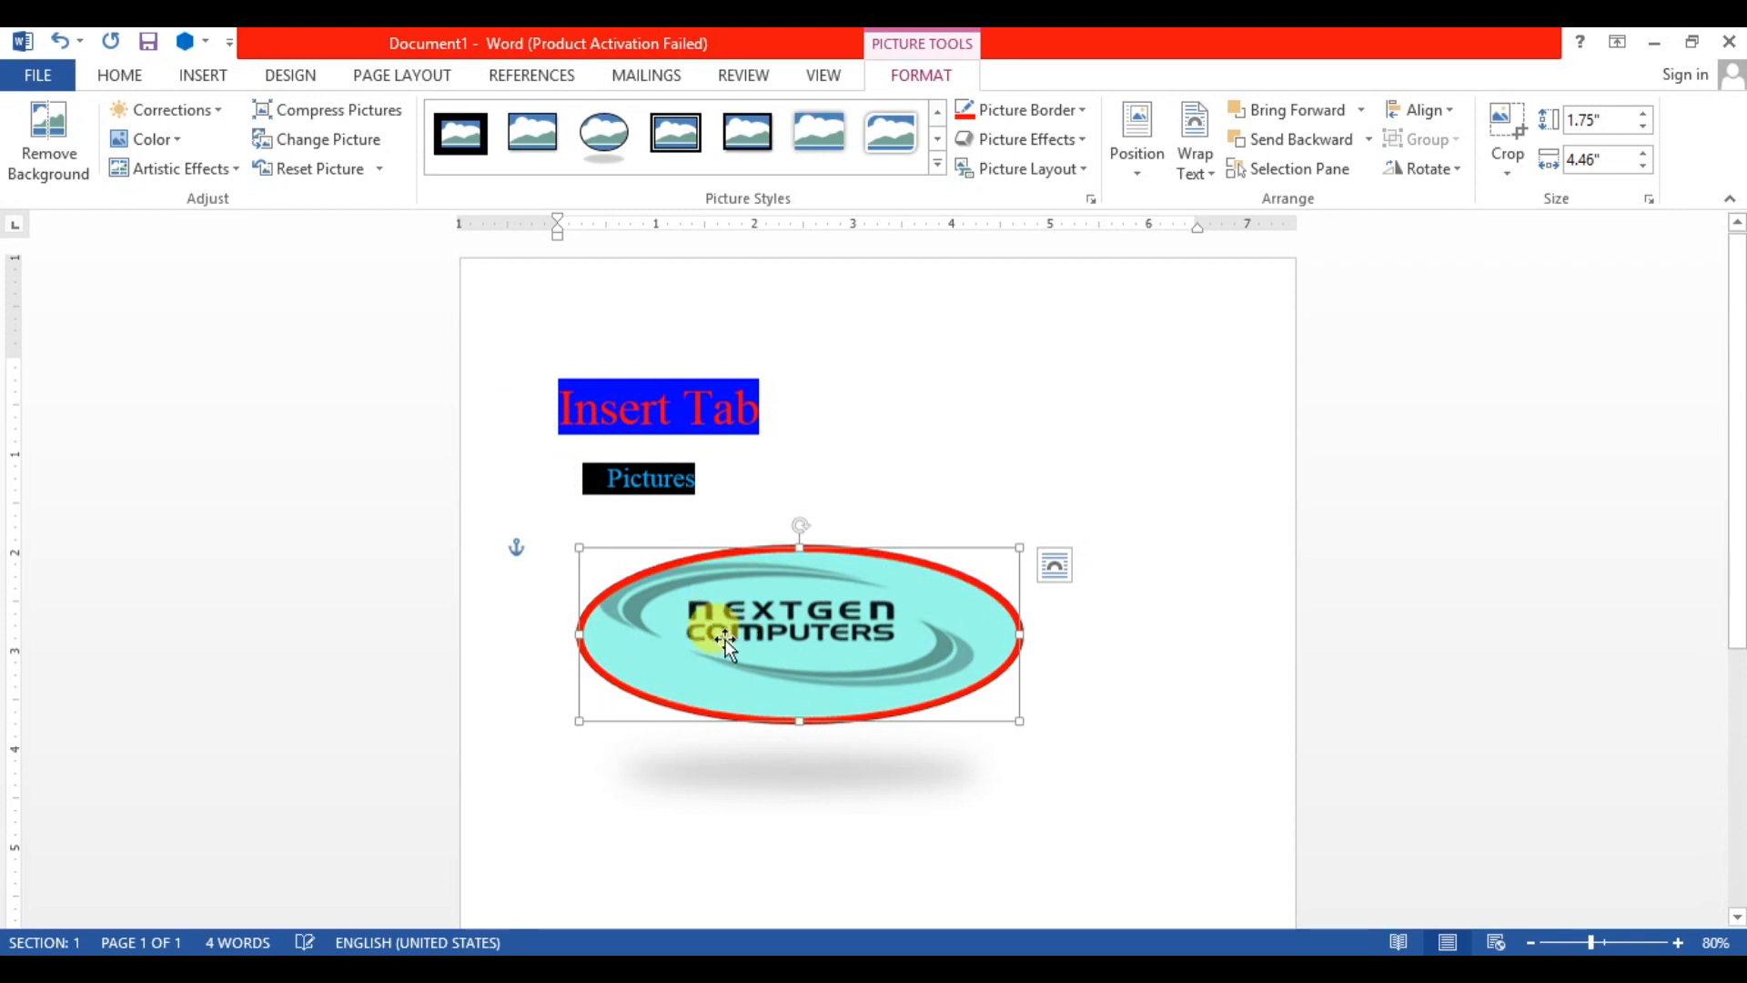
Try the automatic background removal on the logo picture and discard all of its changes.
{"action": "left_click", "coordinate": [66, 173]}
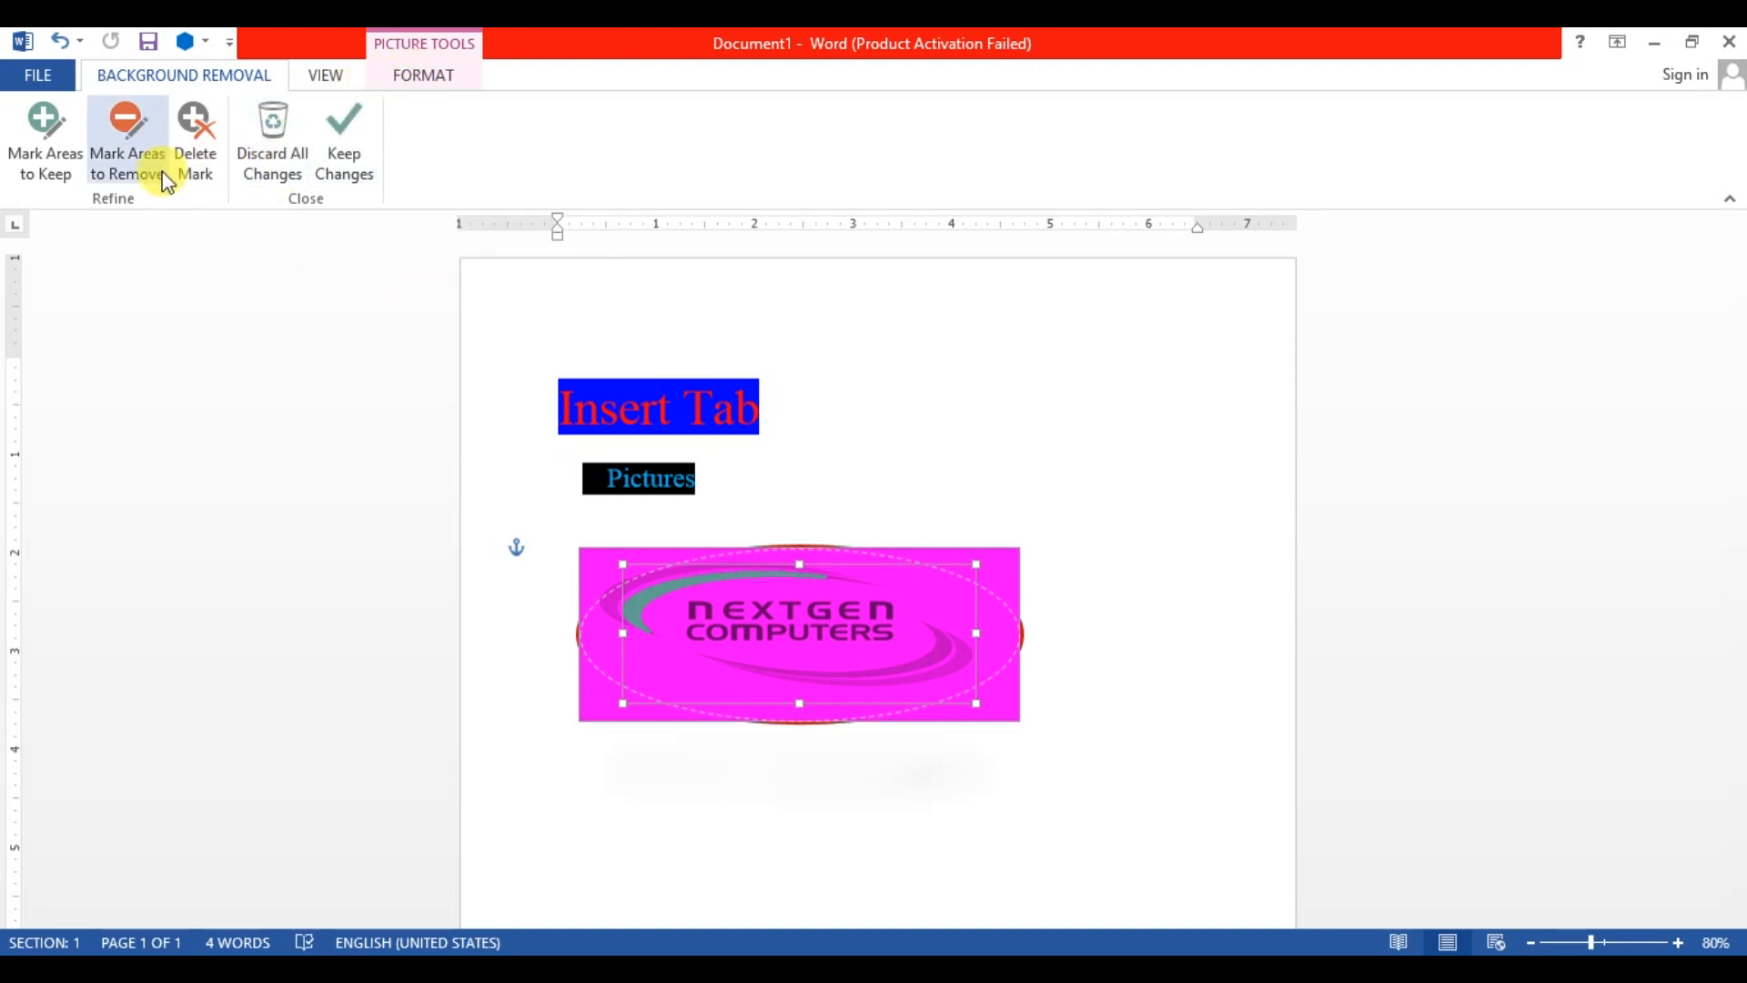
{"action": "left_click", "coordinate": [259, 164]}
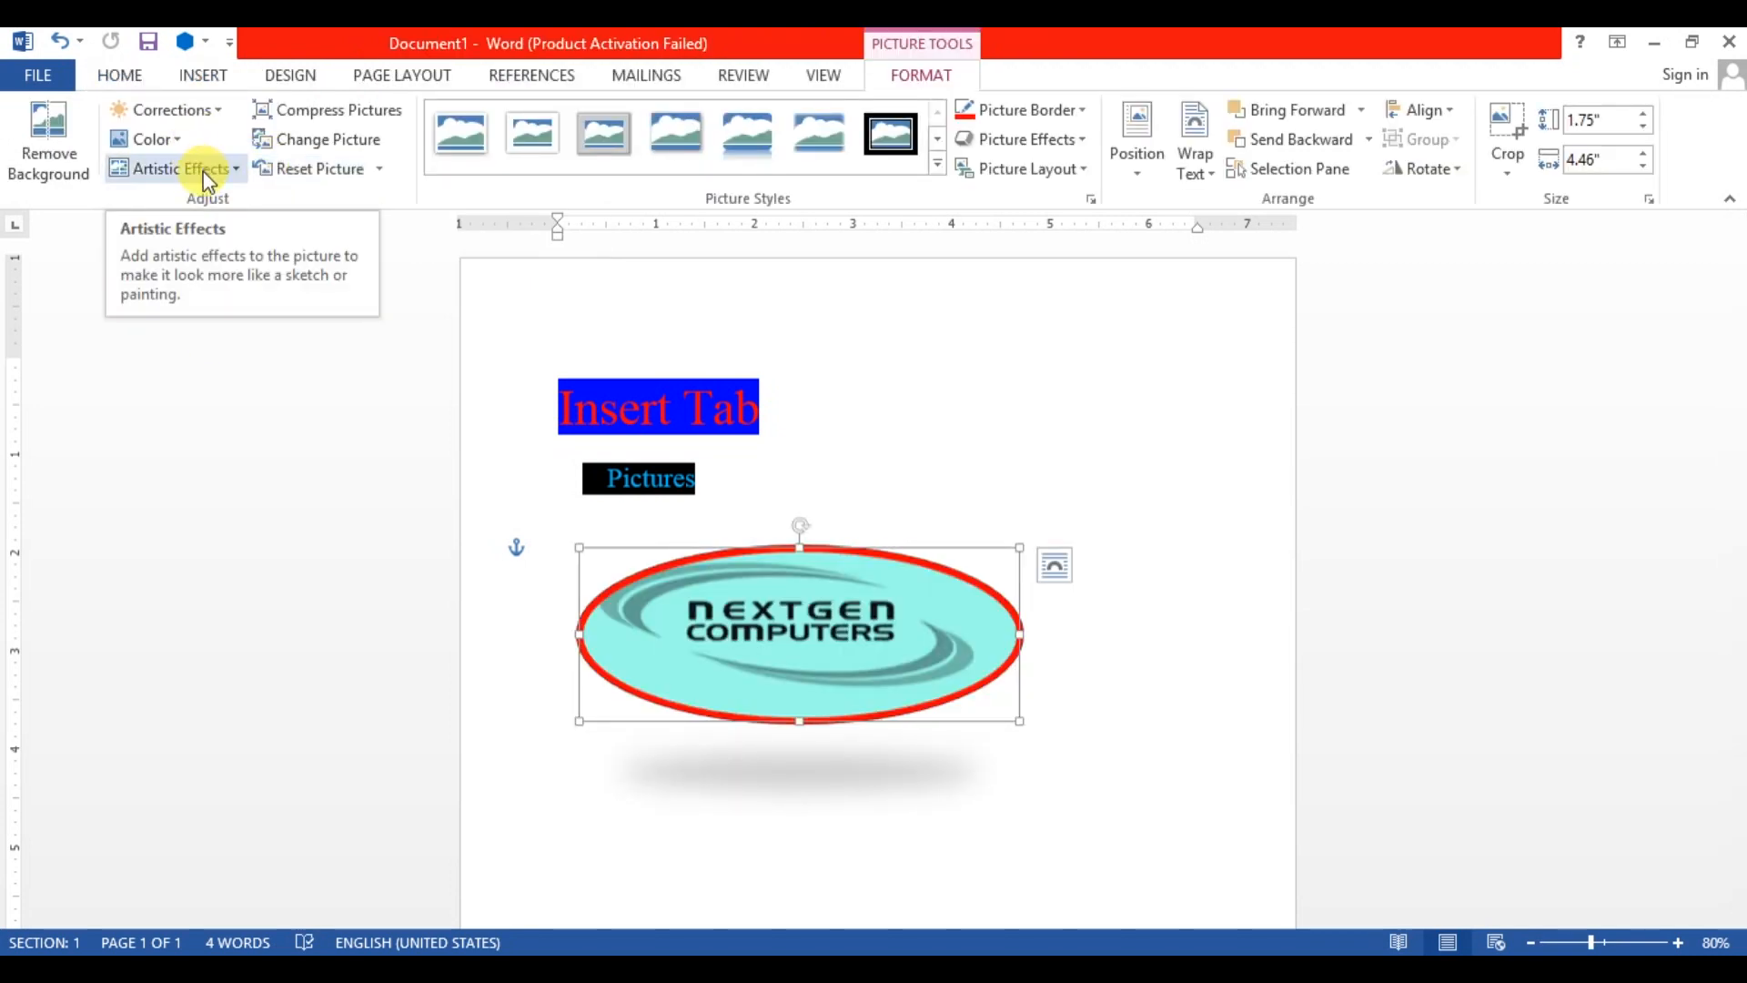
Apply the Glow Edges artistic effect to the logo picture and replace it with the Photocopy effect.
{"action": "left_click", "coordinate": [204, 171]}
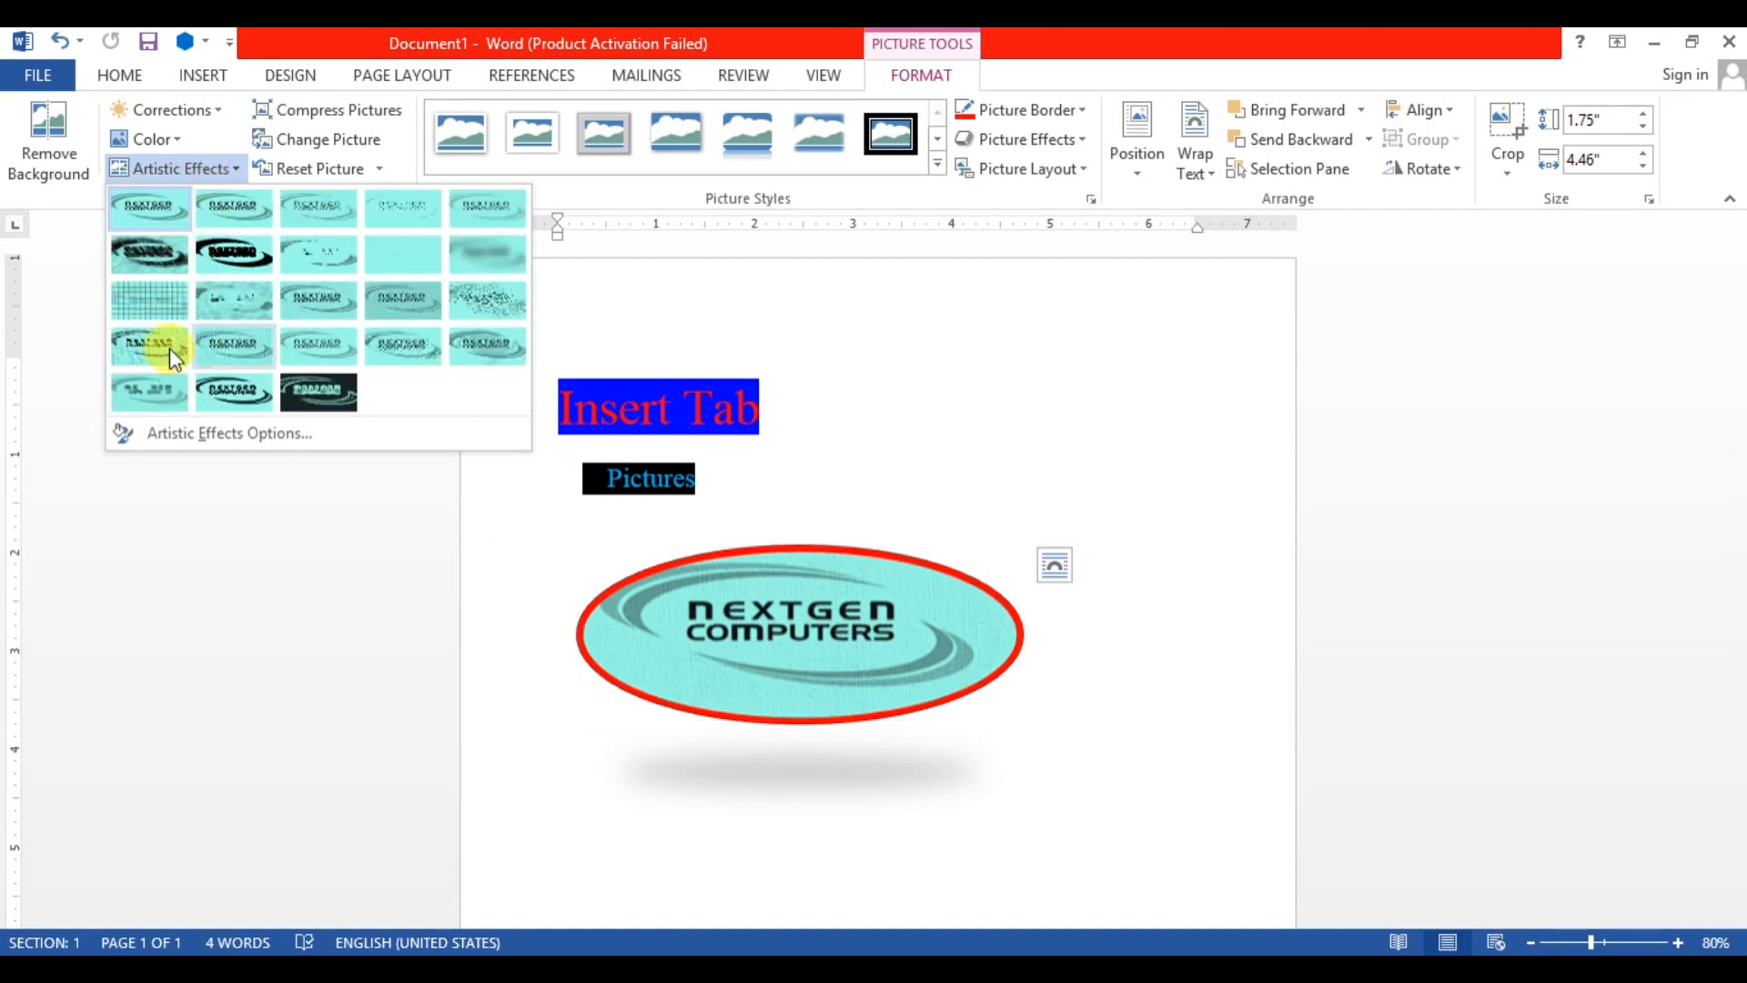
{"action": "left_click", "coordinate": [308, 397]}
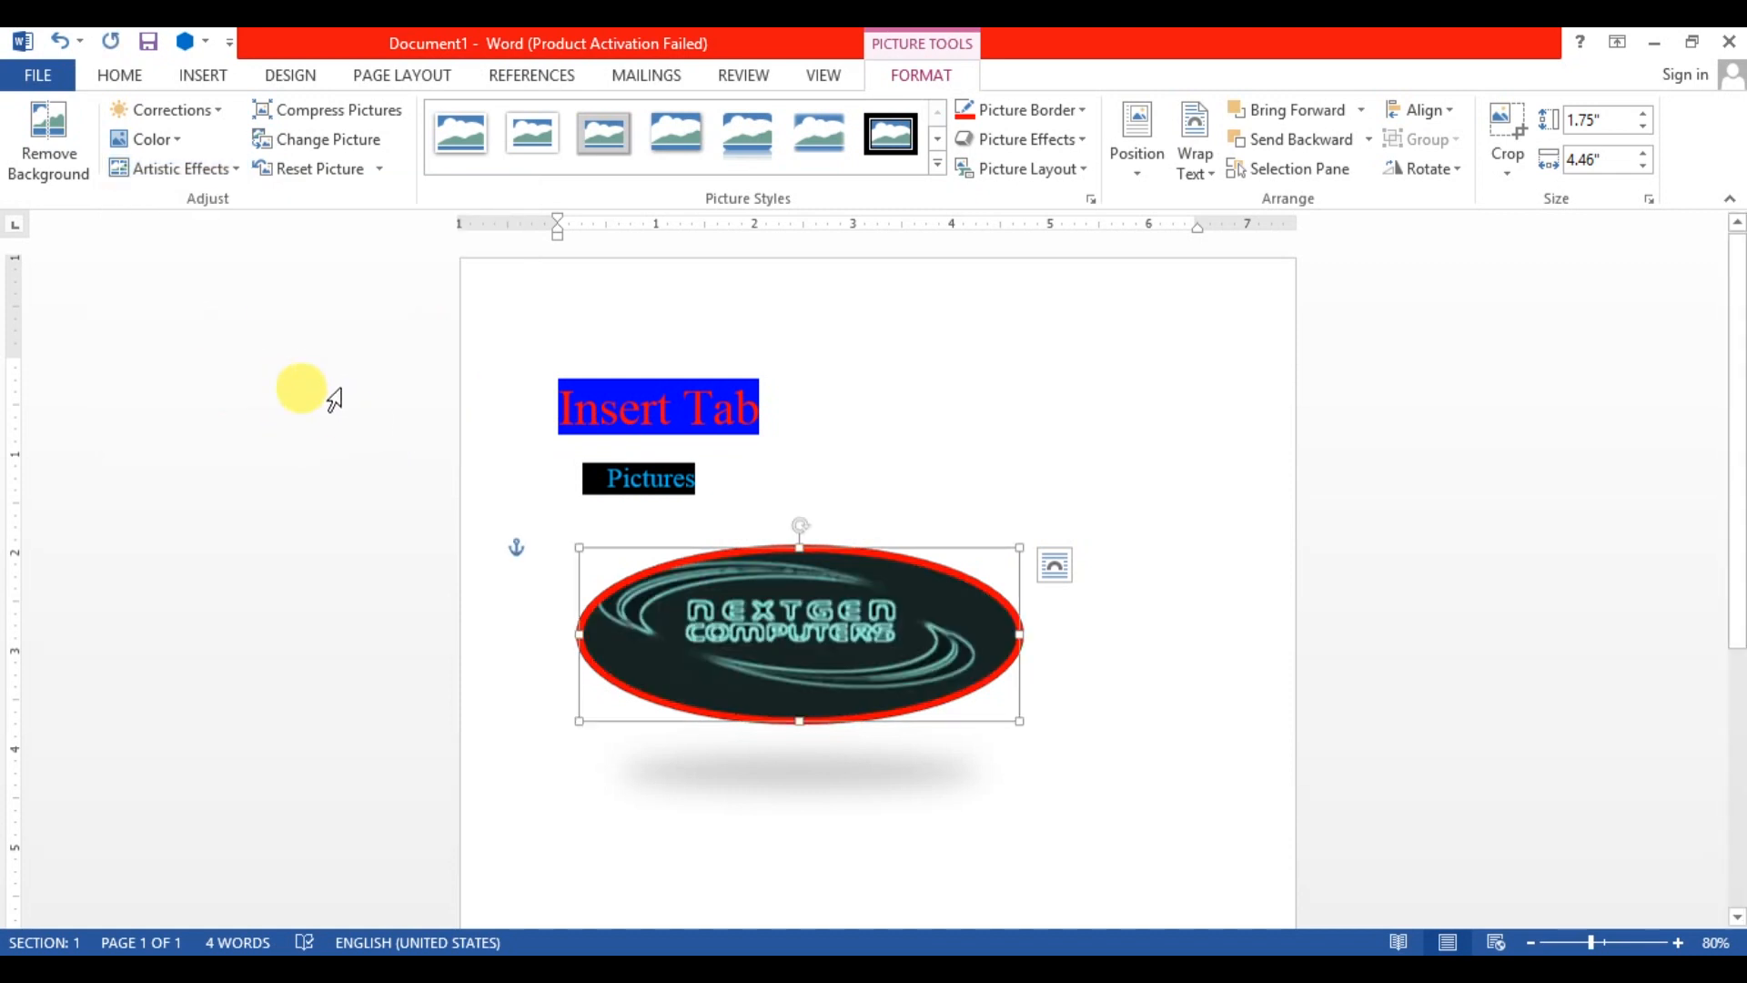
{"action": "left_click", "coordinate": [178, 169]}
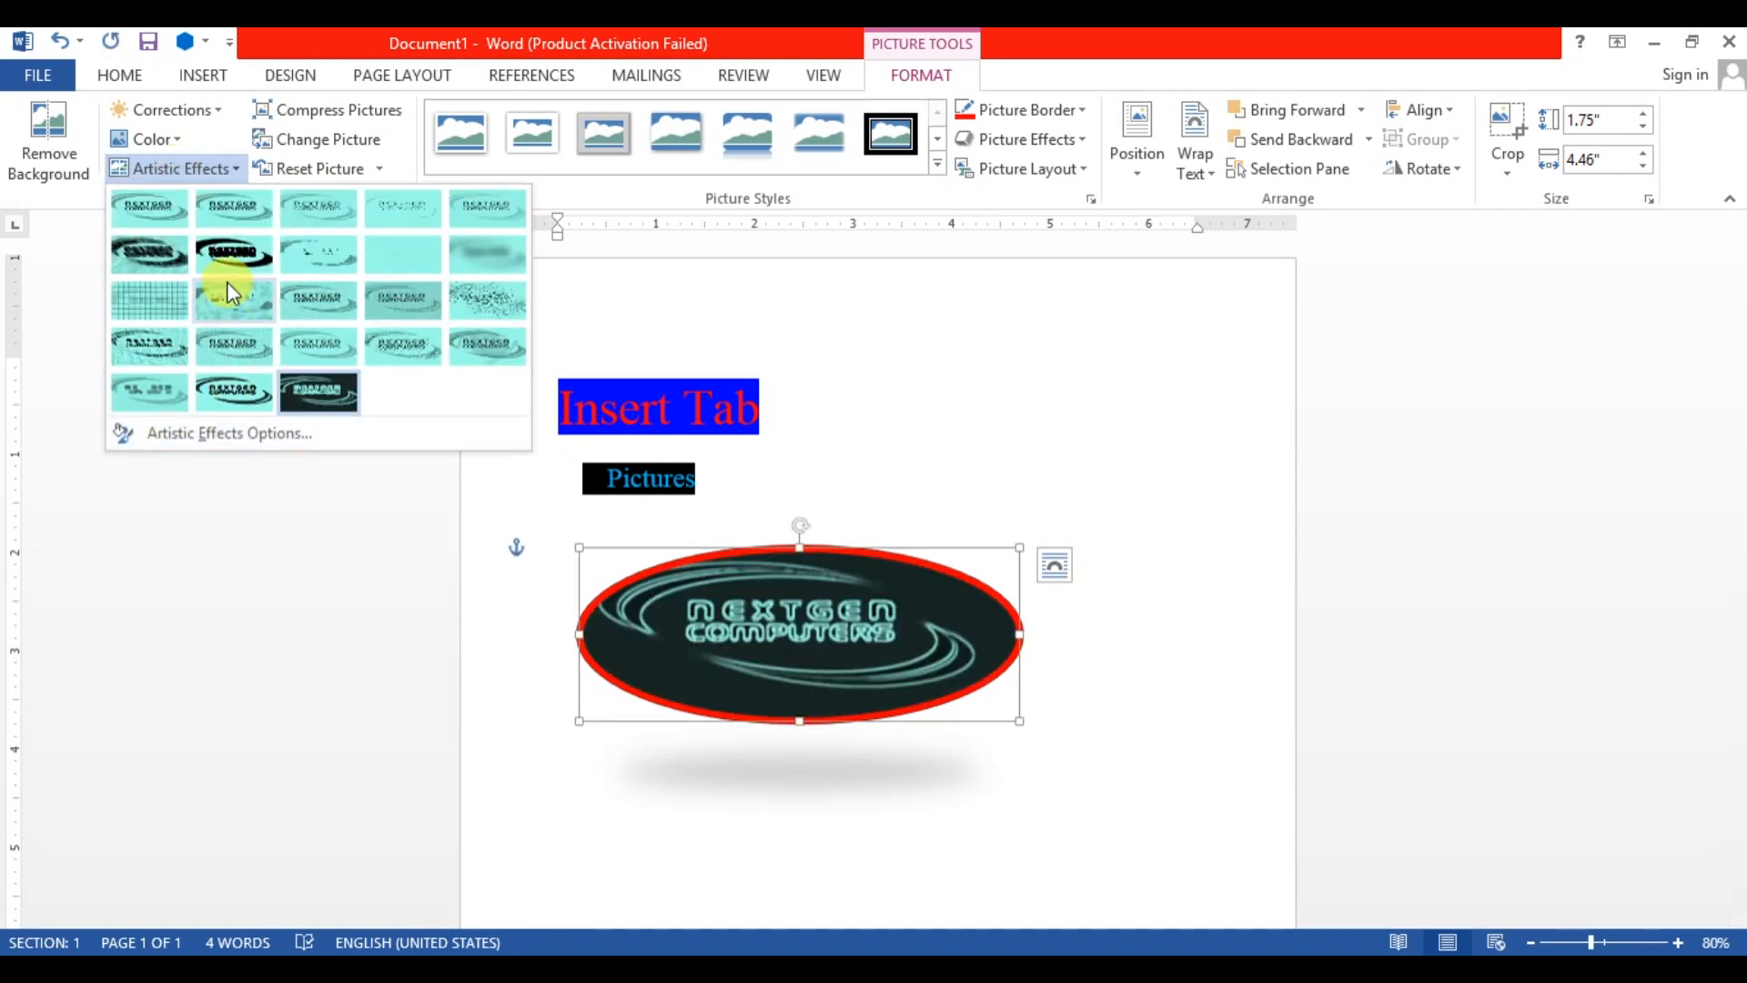
{"action": "left_click", "coordinate": [232, 391]}
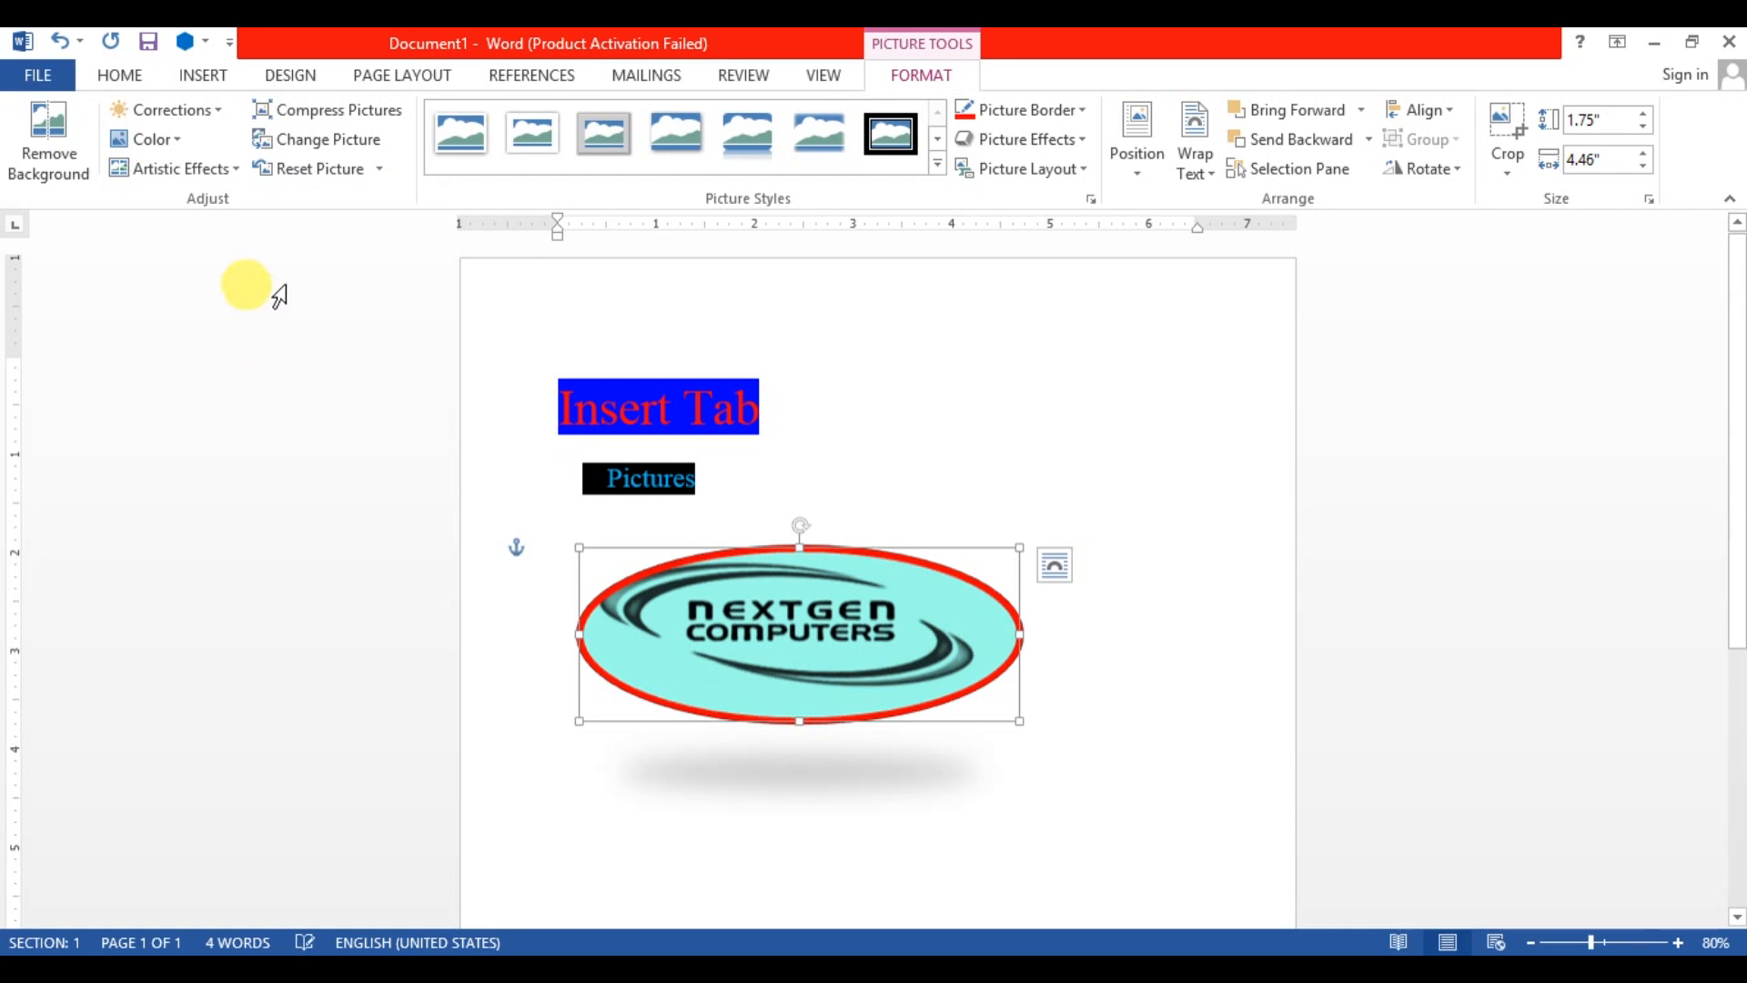
{"action": "left_click", "coordinate": [377, 138]}
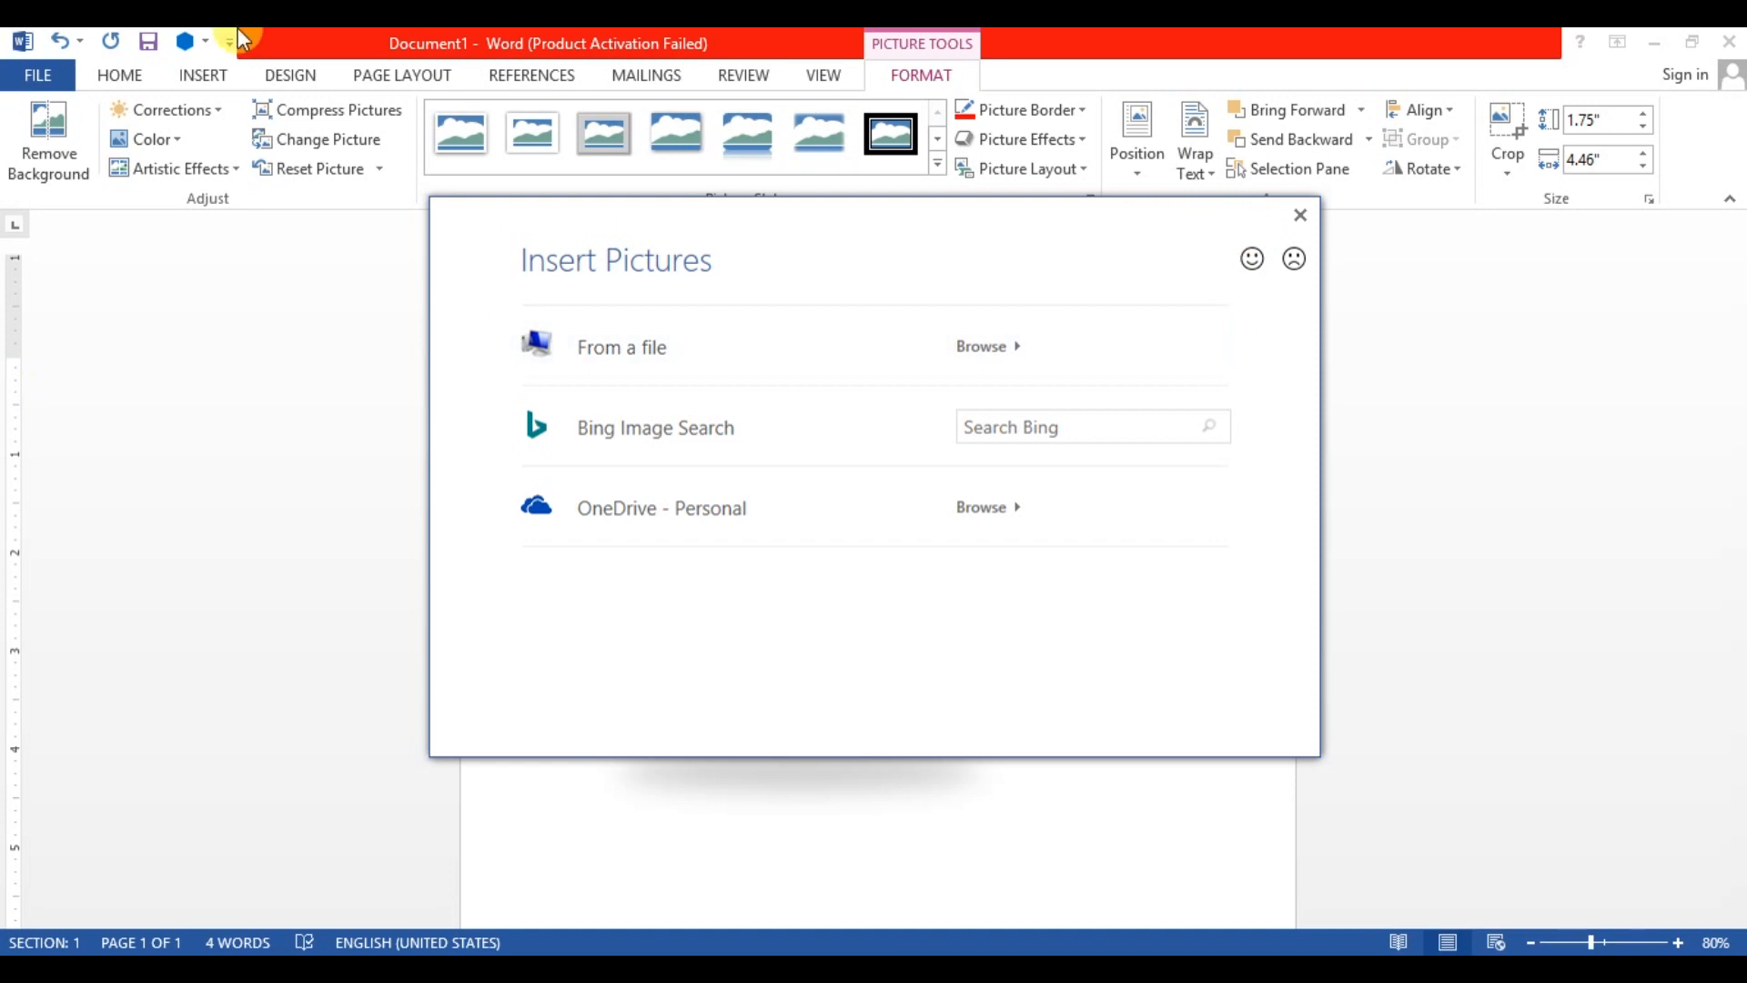
{"action": "left_click", "coordinate": [1302, 220]}
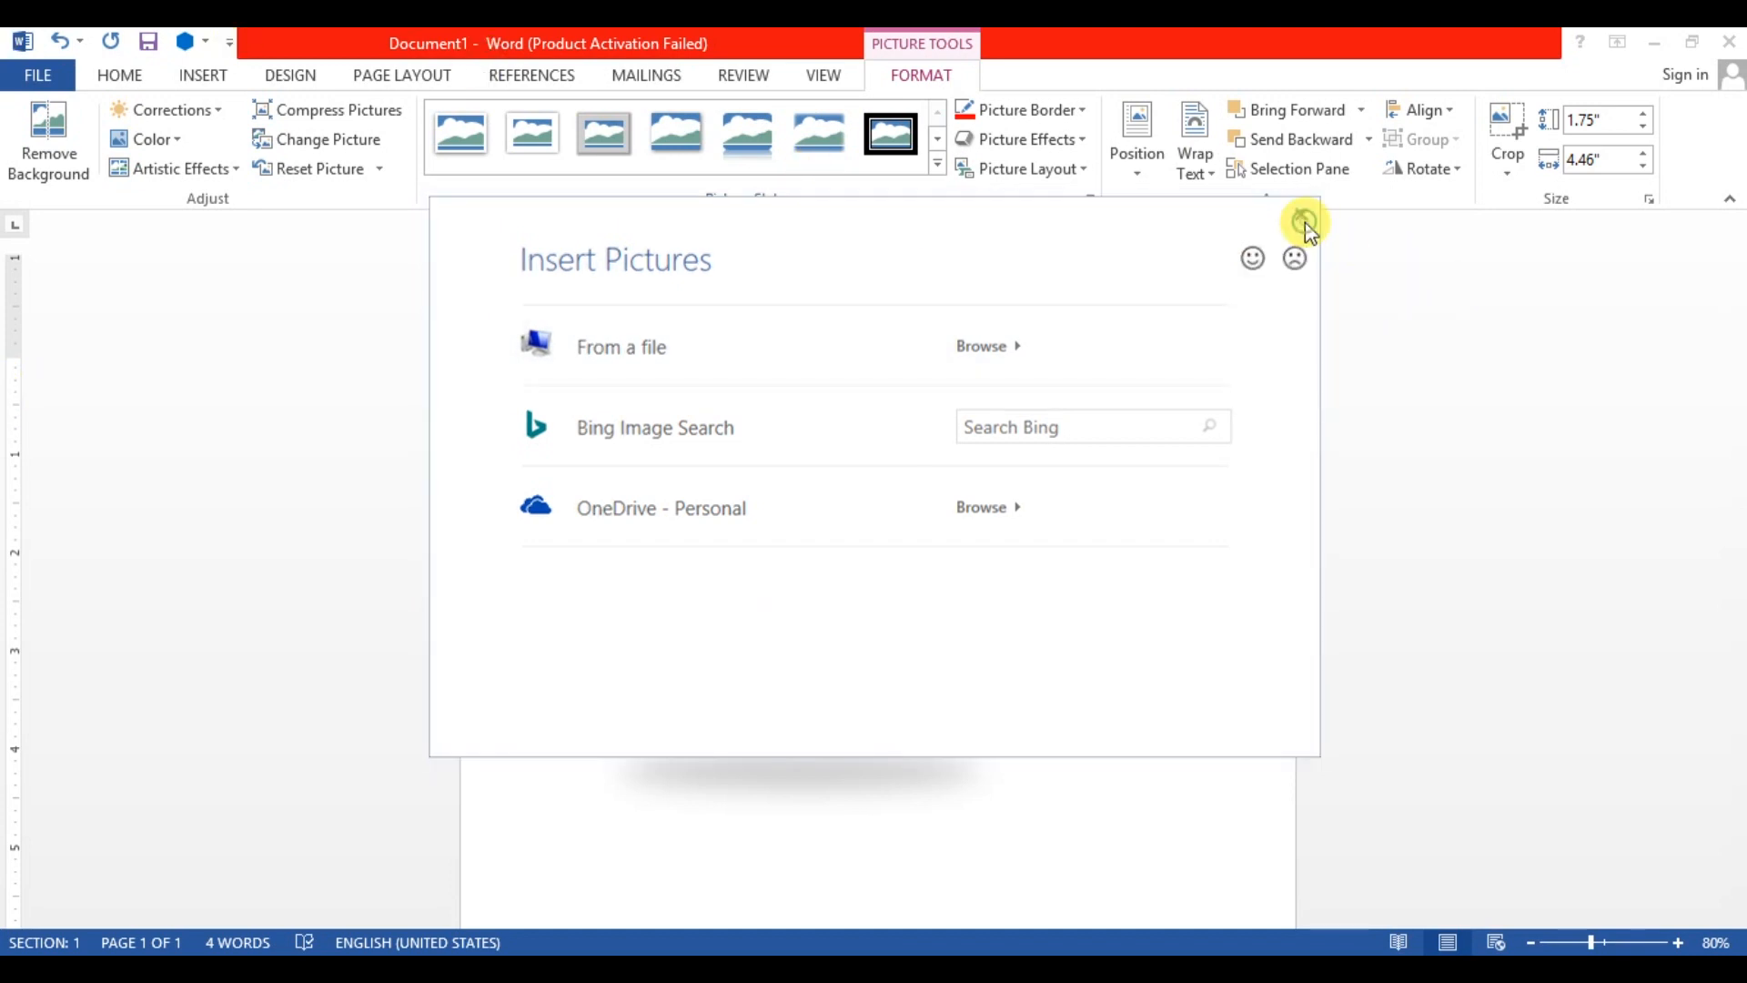
{"action": "left_click", "coordinate": [193, 75]}
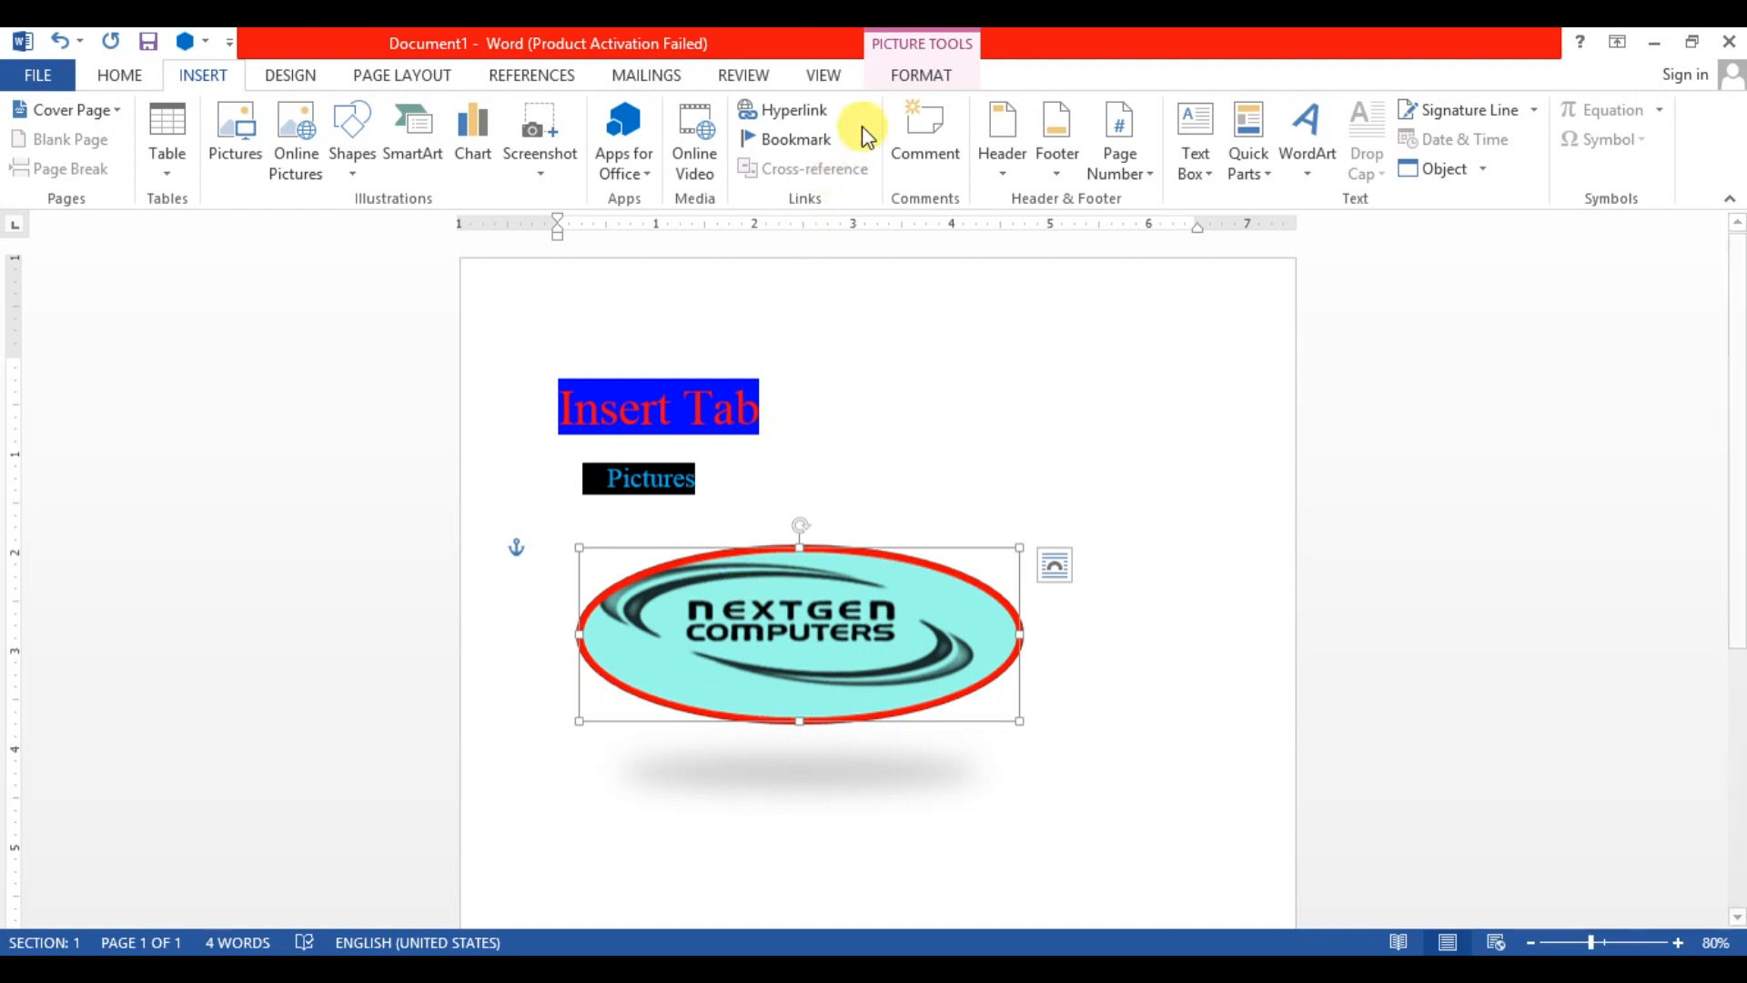
{"action": "left_click", "coordinate": [912, 76]}
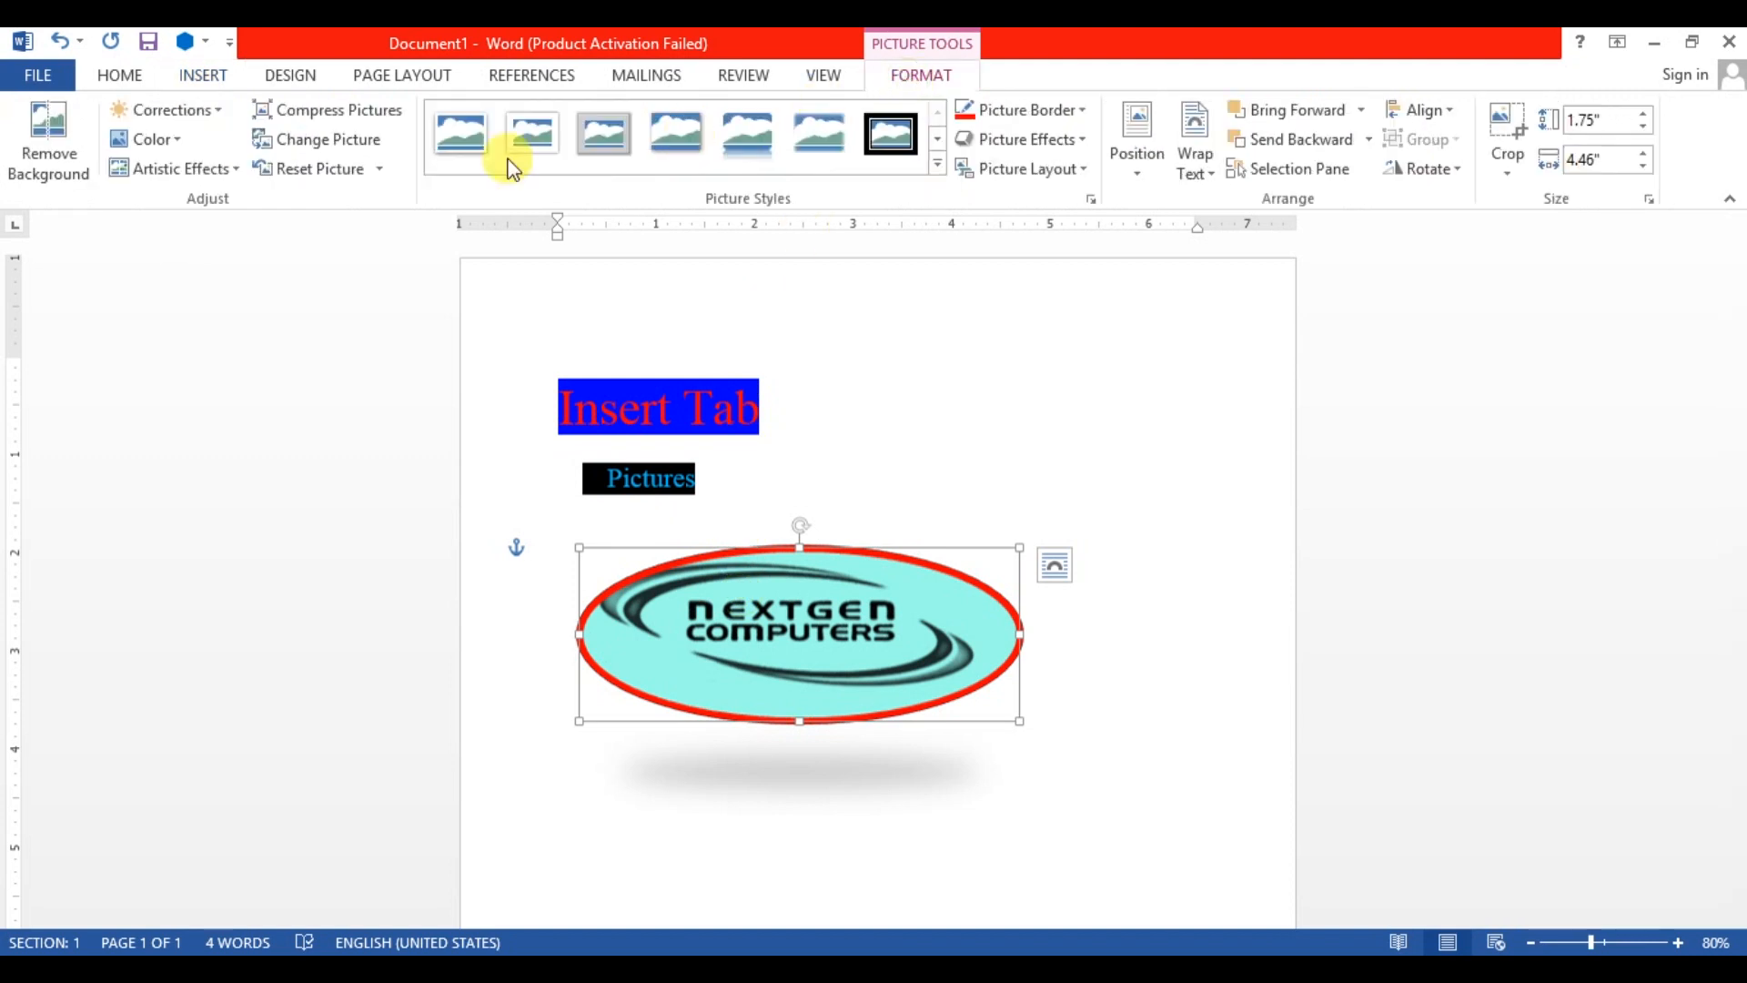
{"action": "left_click", "coordinate": [317, 141]}
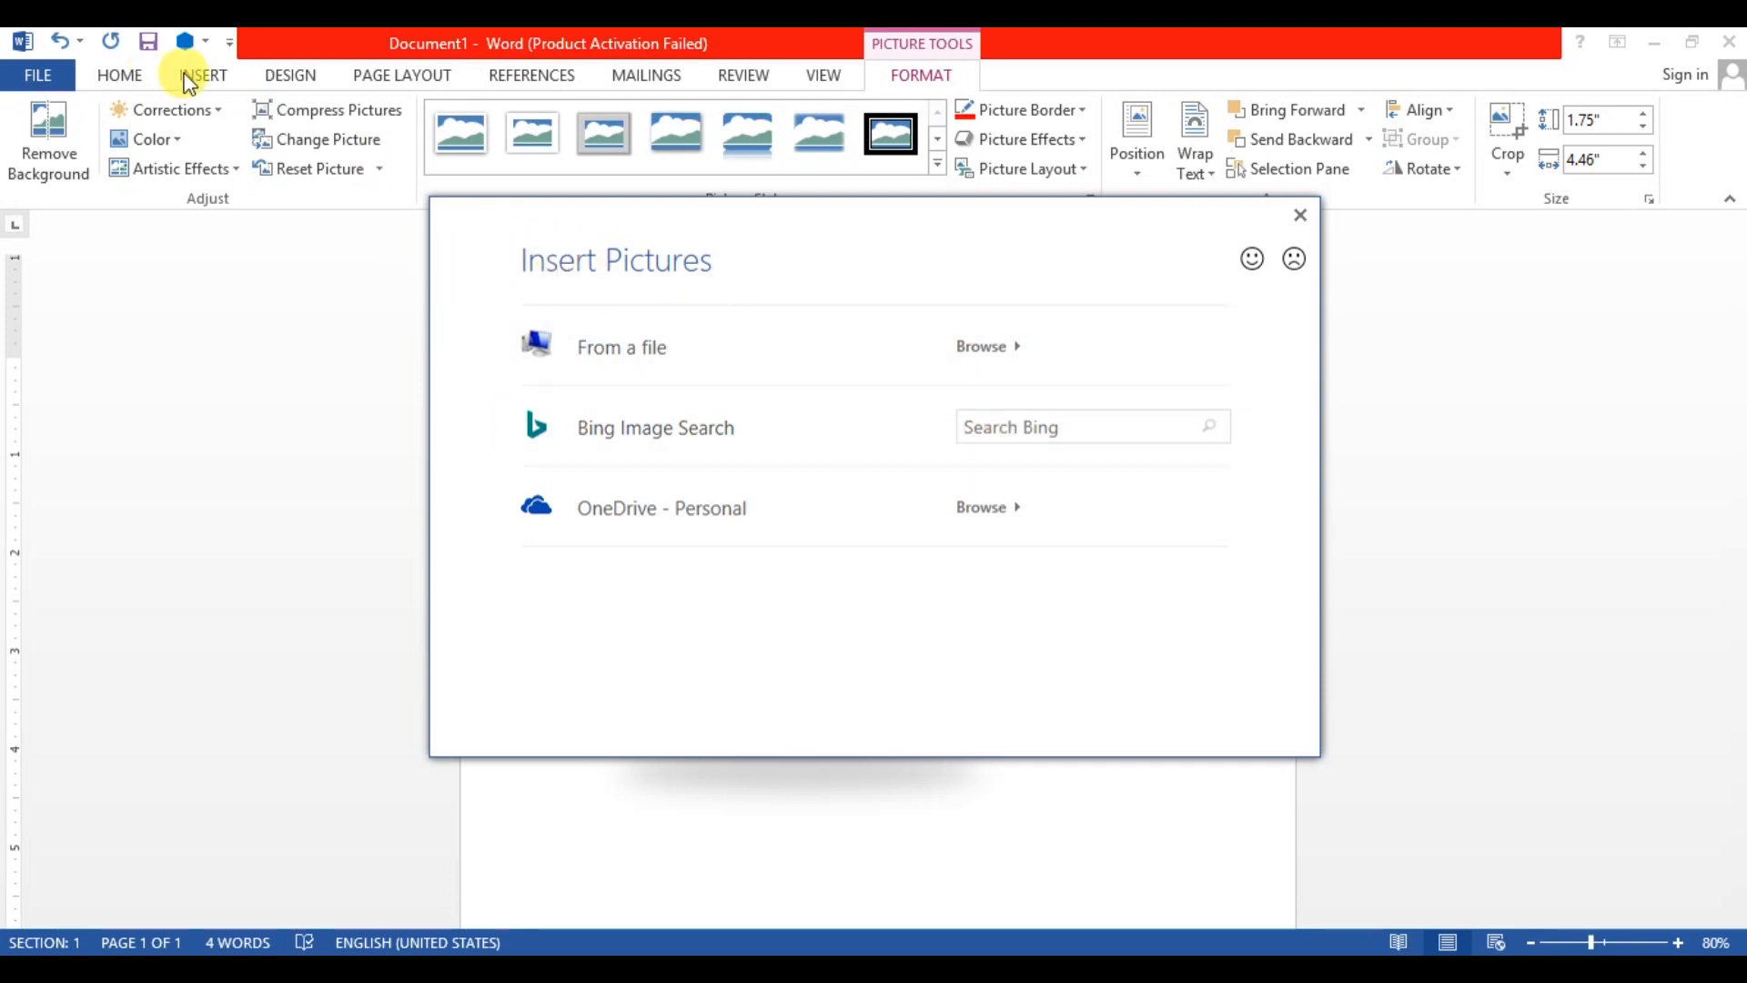
{"action": "left_click", "coordinate": [1300, 215]}
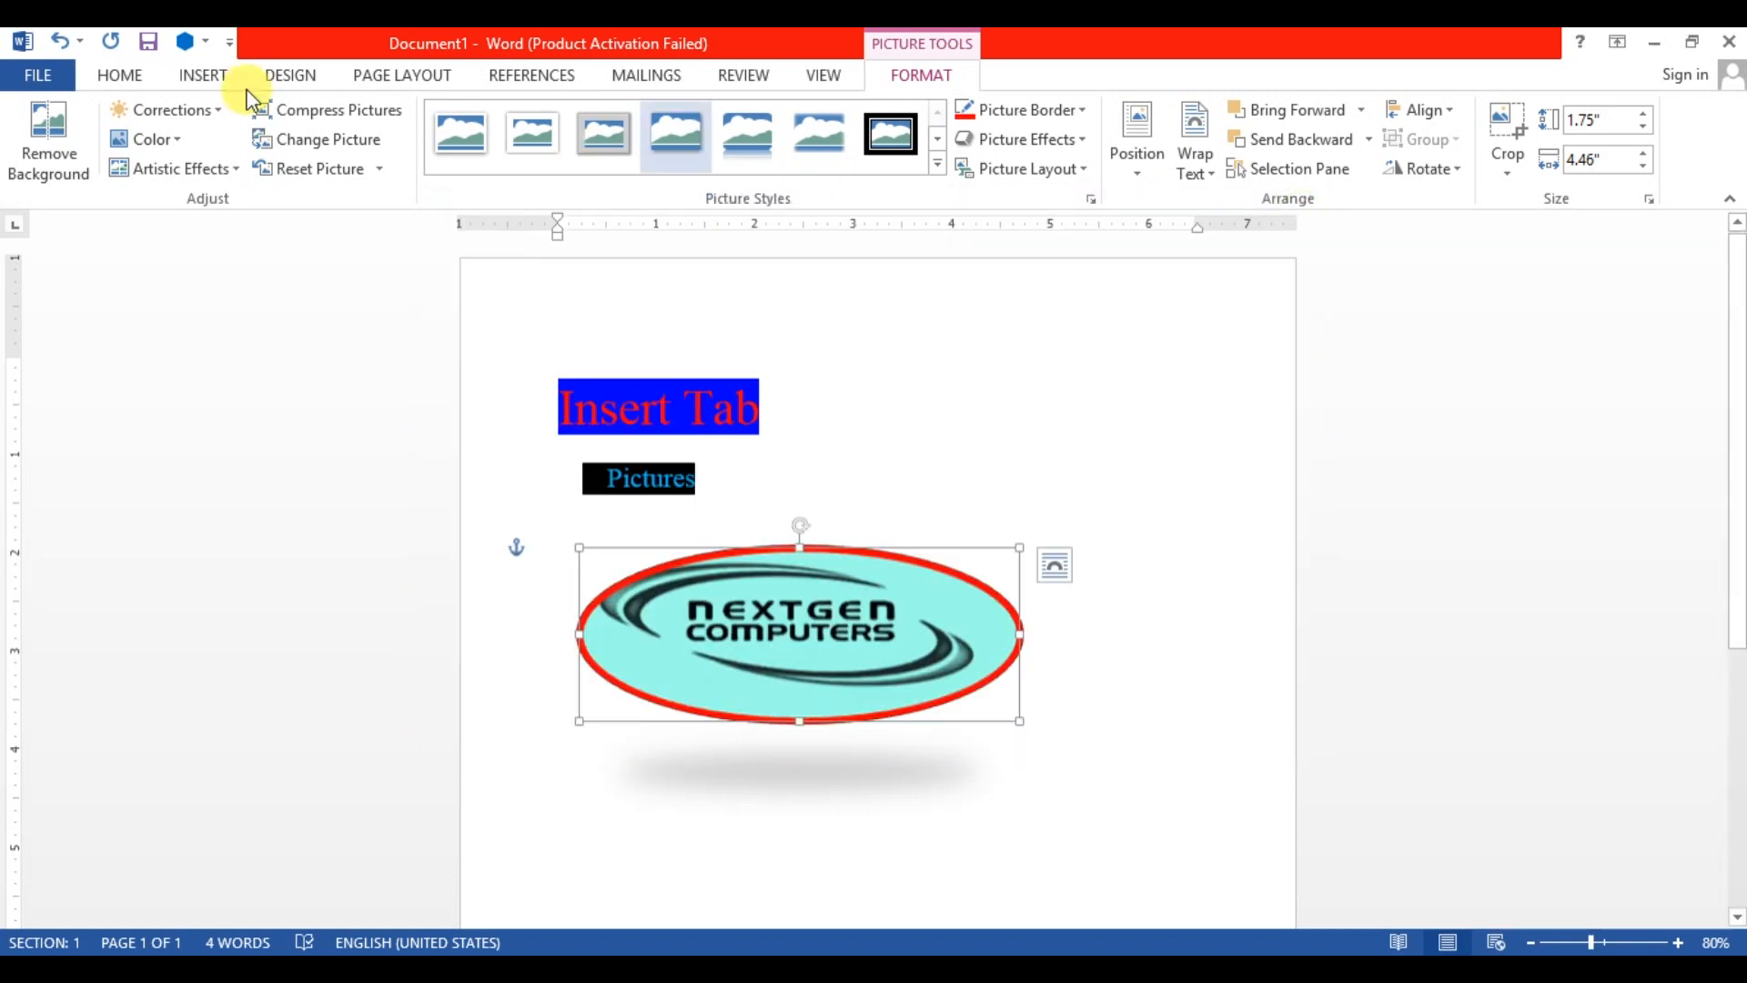
{"action": "left_click", "coordinate": [194, 76]}
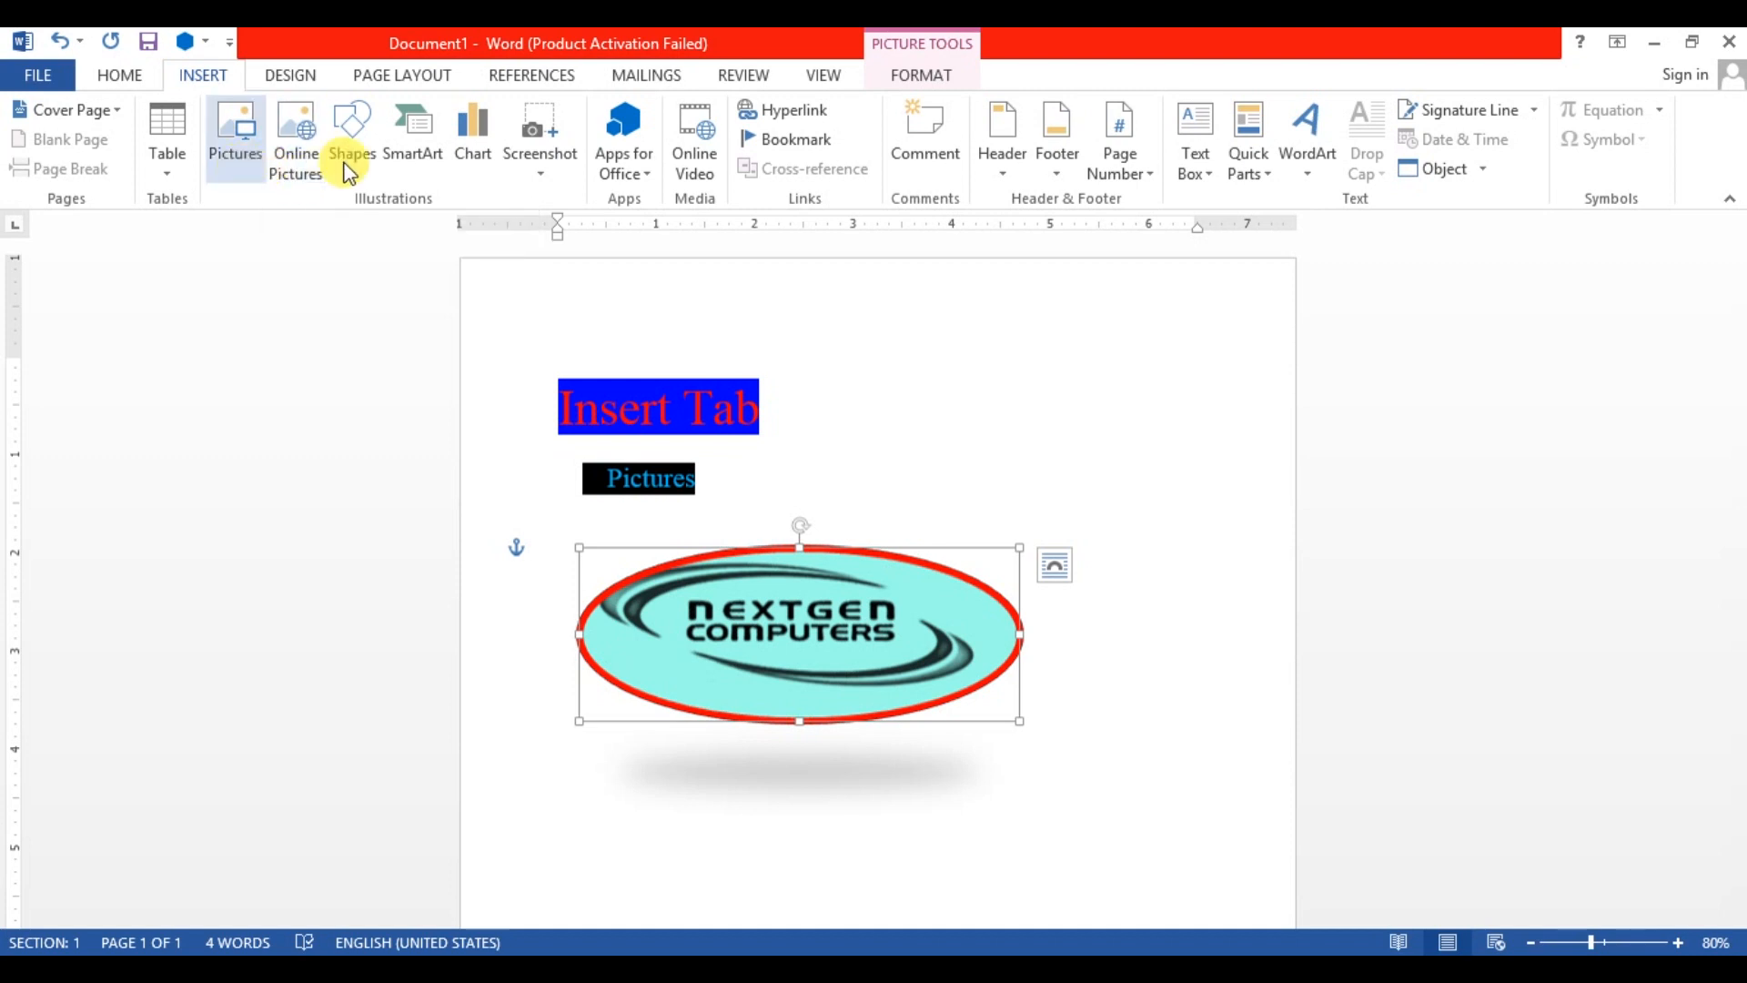
{"action": "left_click", "coordinate": [924, 76]}
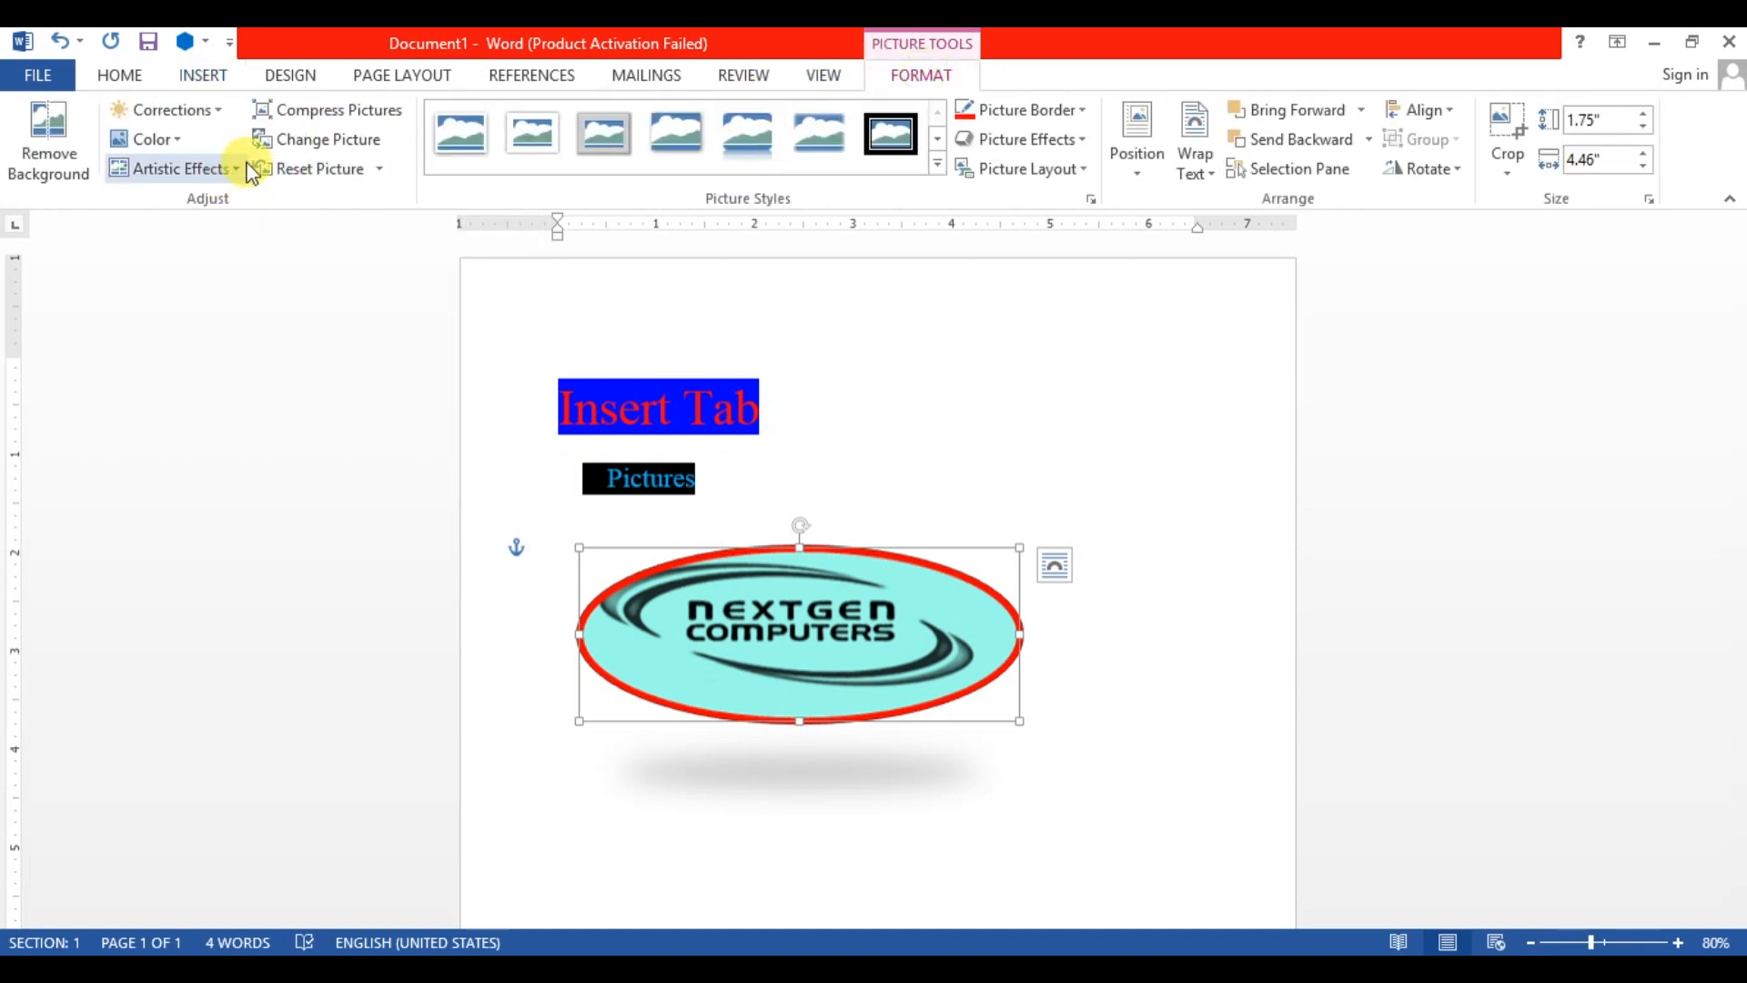
{"action": "left_click", "coordinate": [310, 145]}
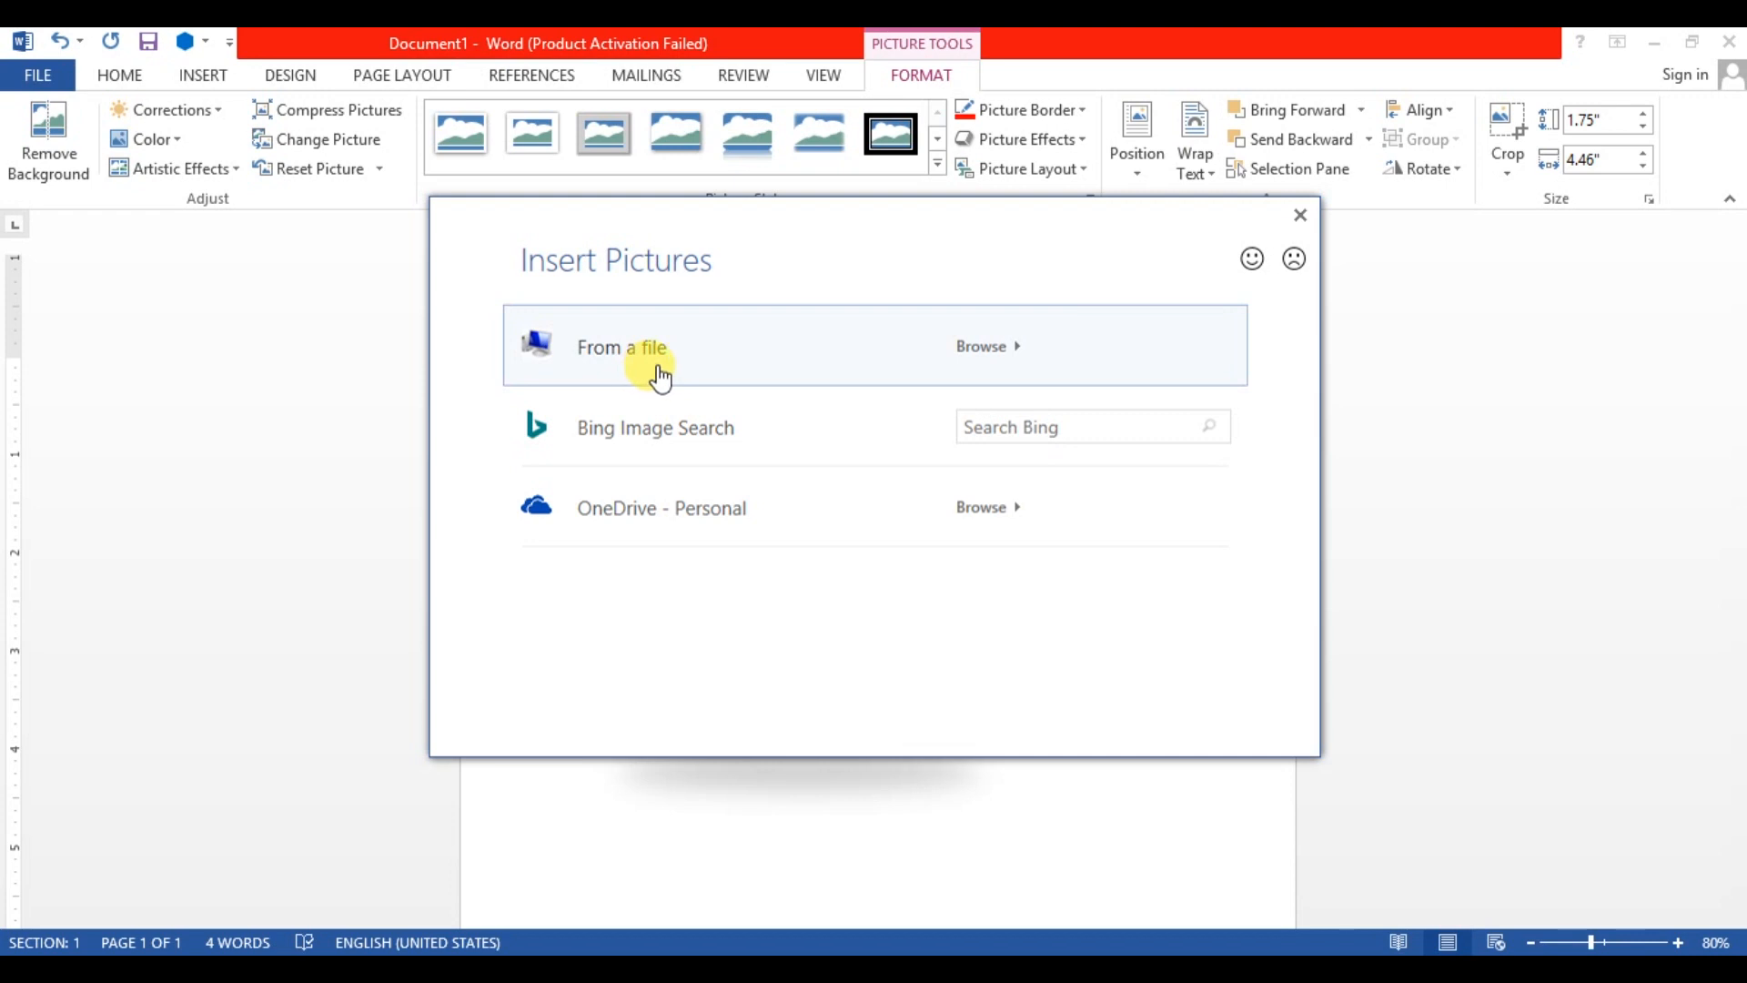
{"action": "left_click", "coordinate": [984, 356]}
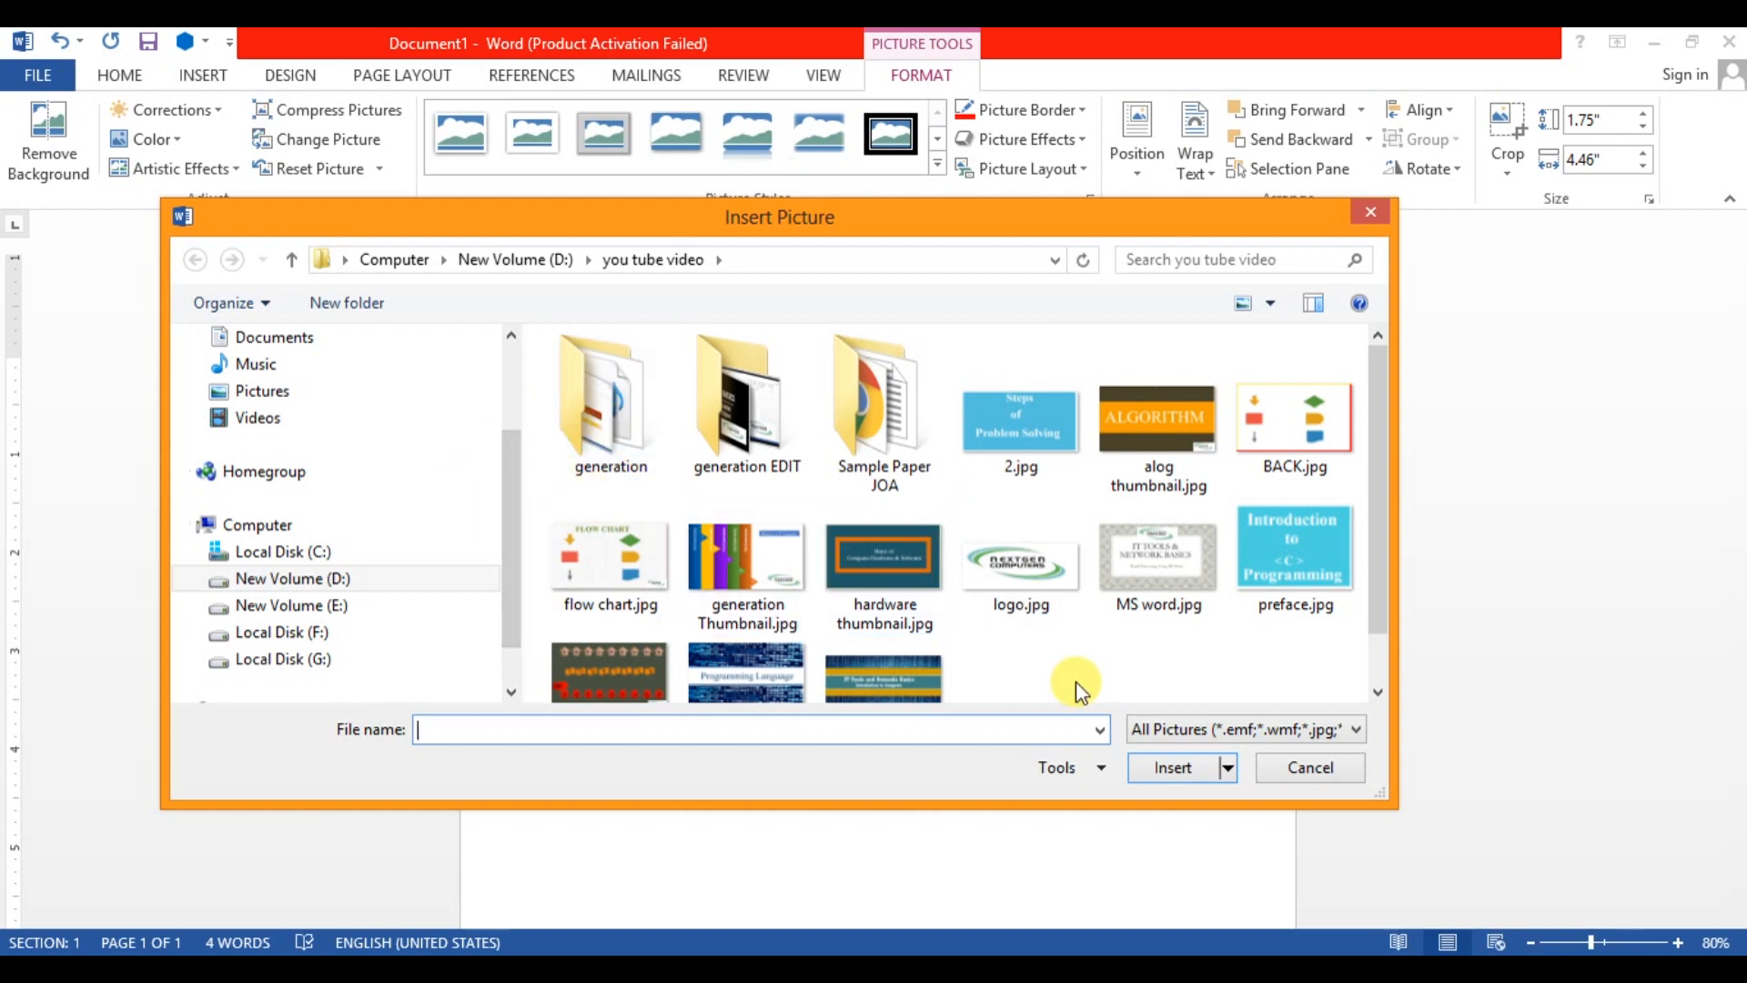
{"action": "left_click", "coordinate": [1271, 774]}
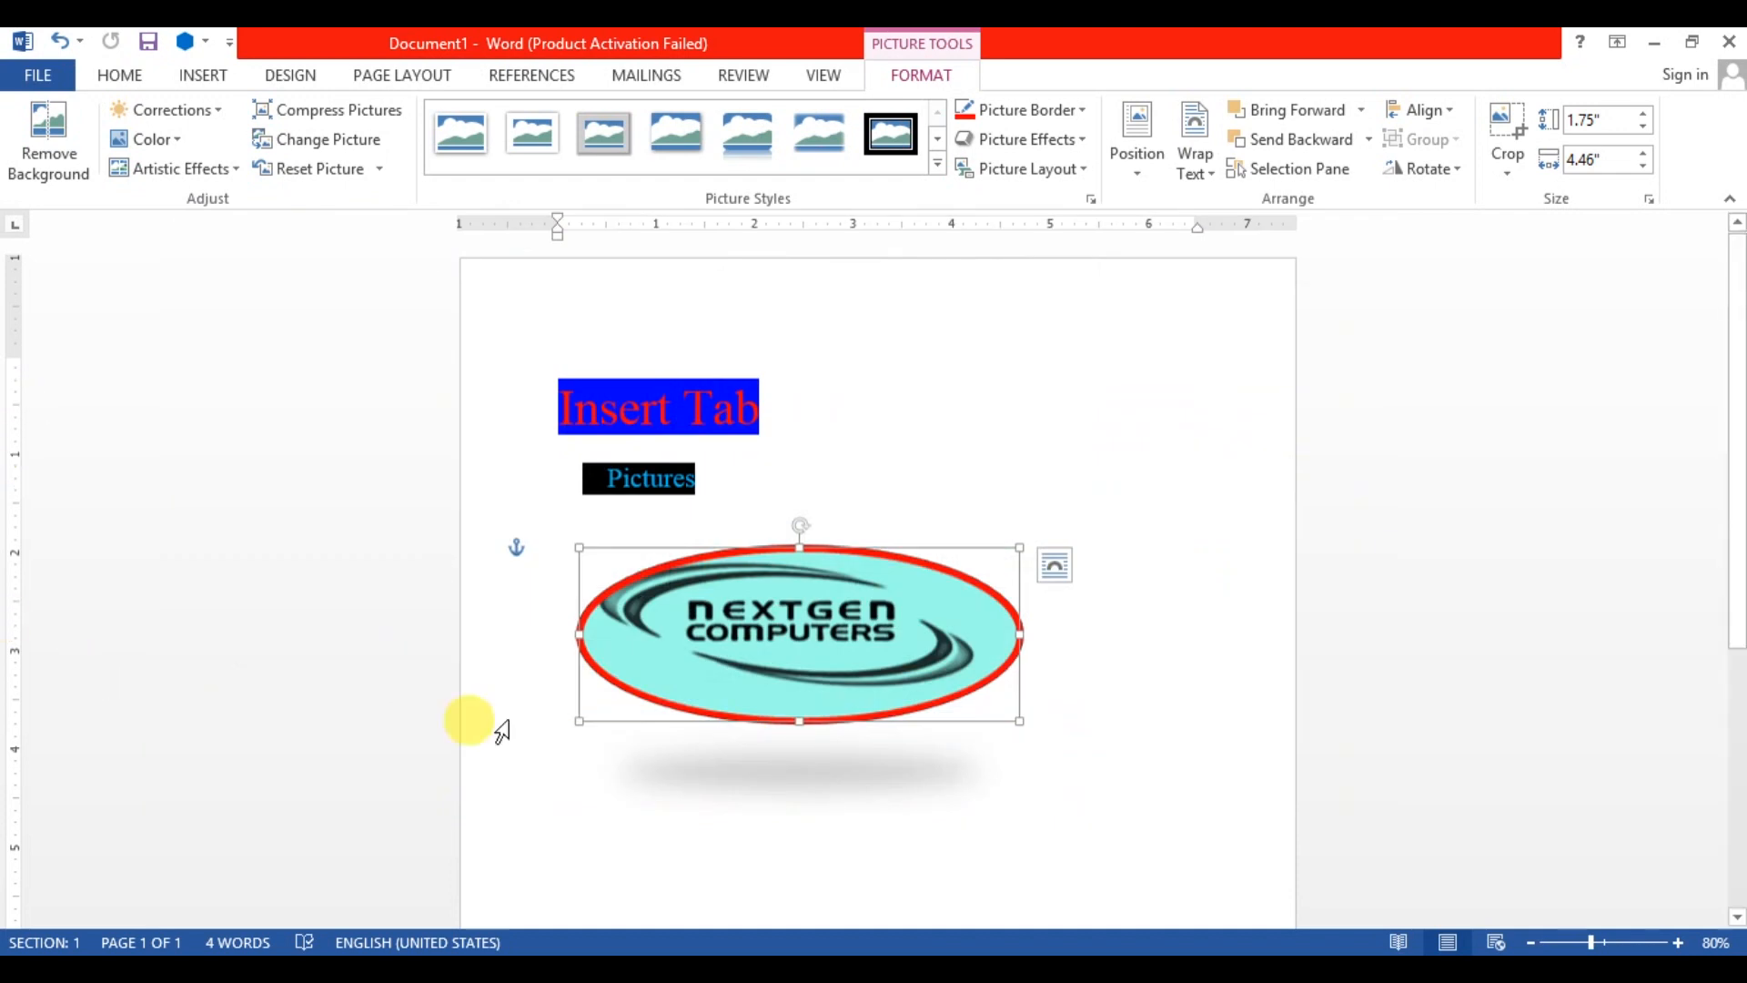
Replace the logo picture with the all-in-one Windows desktop image found through a Bing image search for "computer".
{"action": "left_click", "coordinate": [314, 139]}
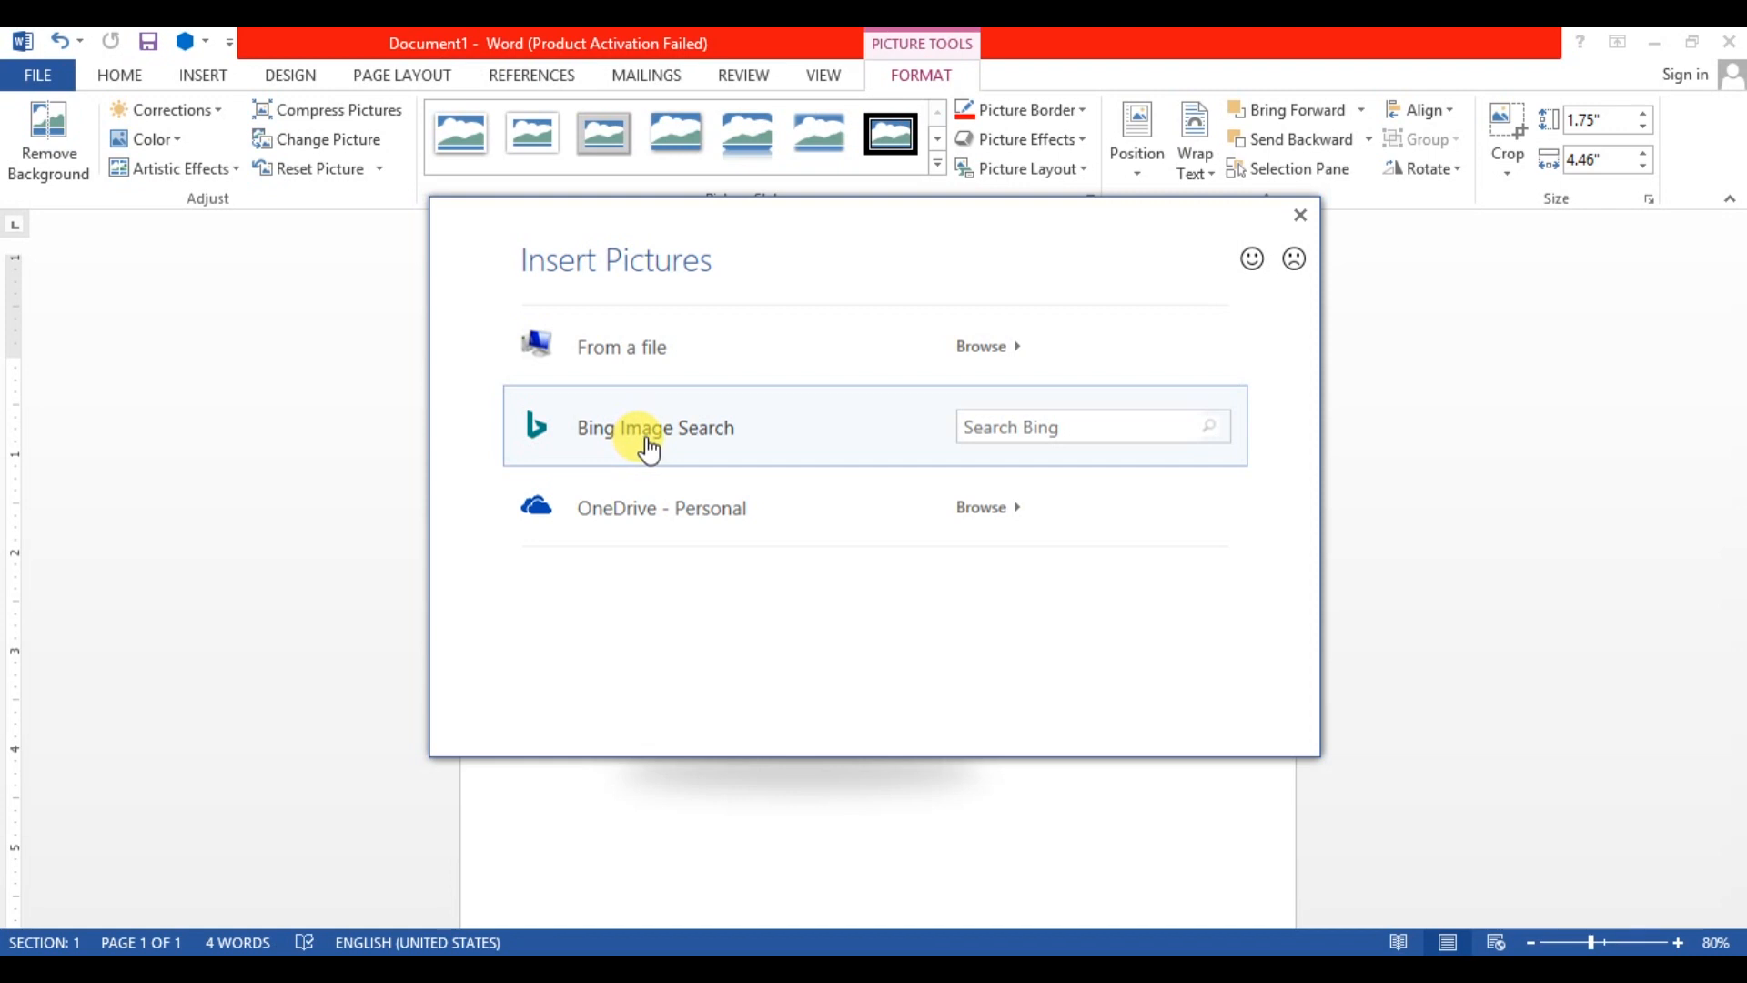
{"action": "left_click", "coordinate": [1008, 428]}
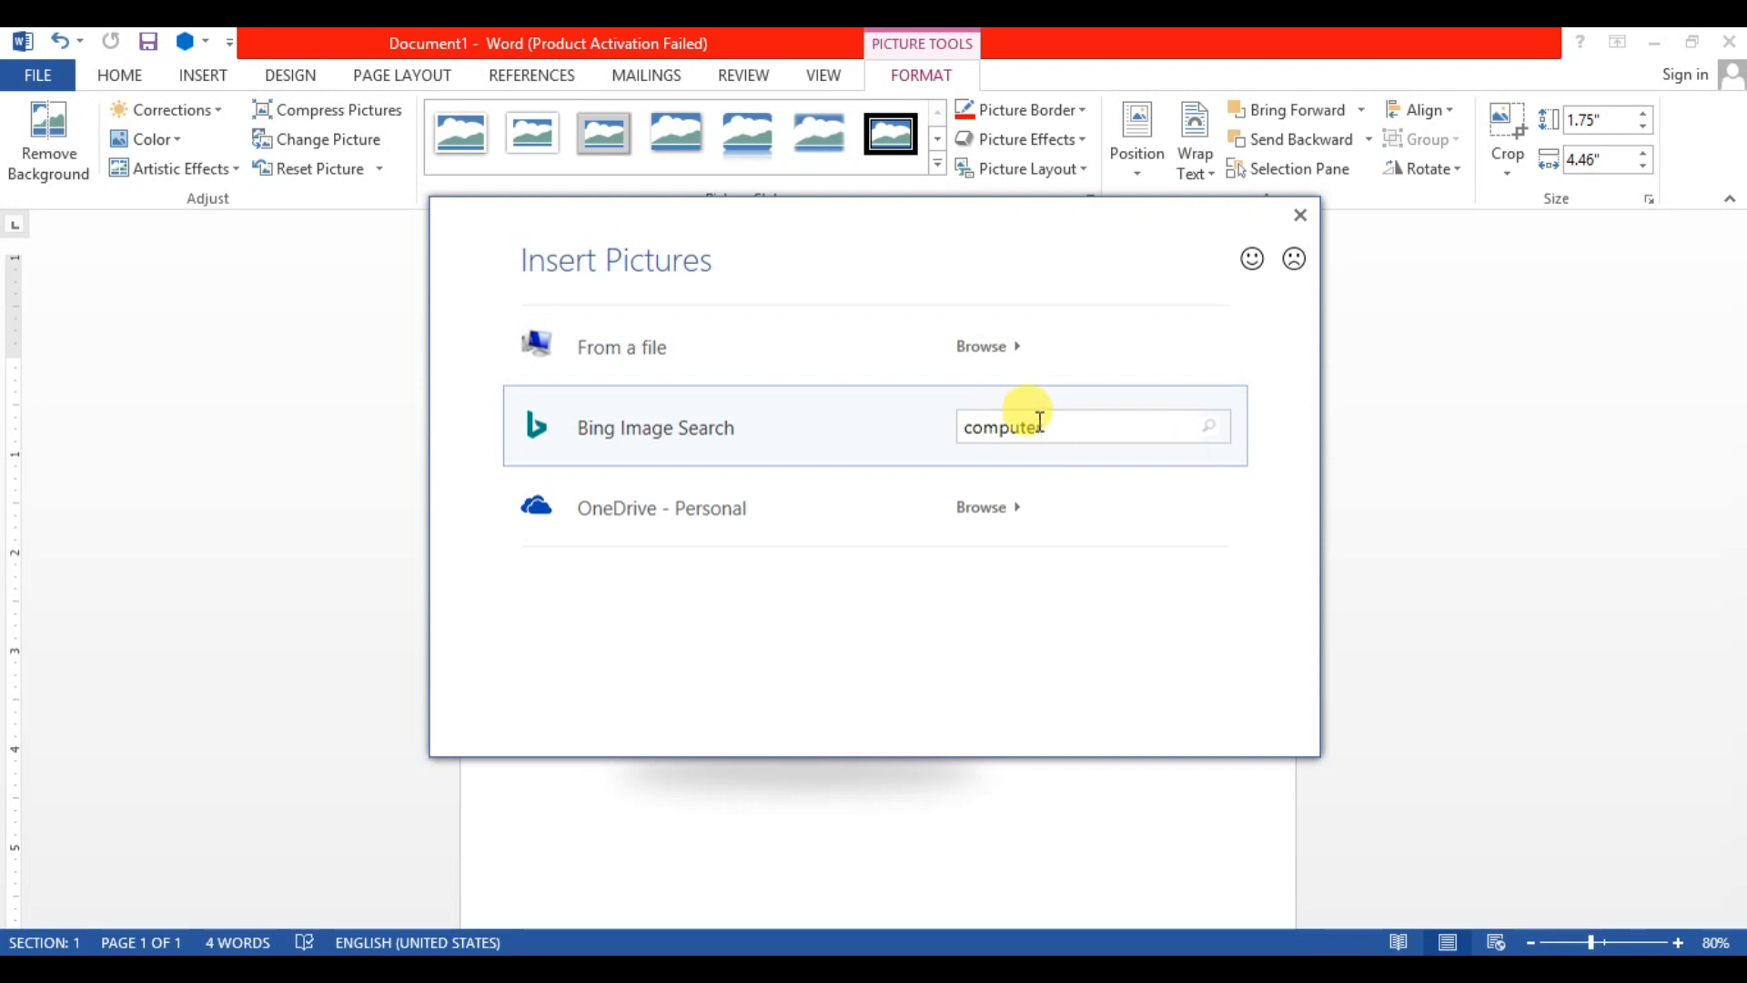
{"action": "key", "text": "Return"}
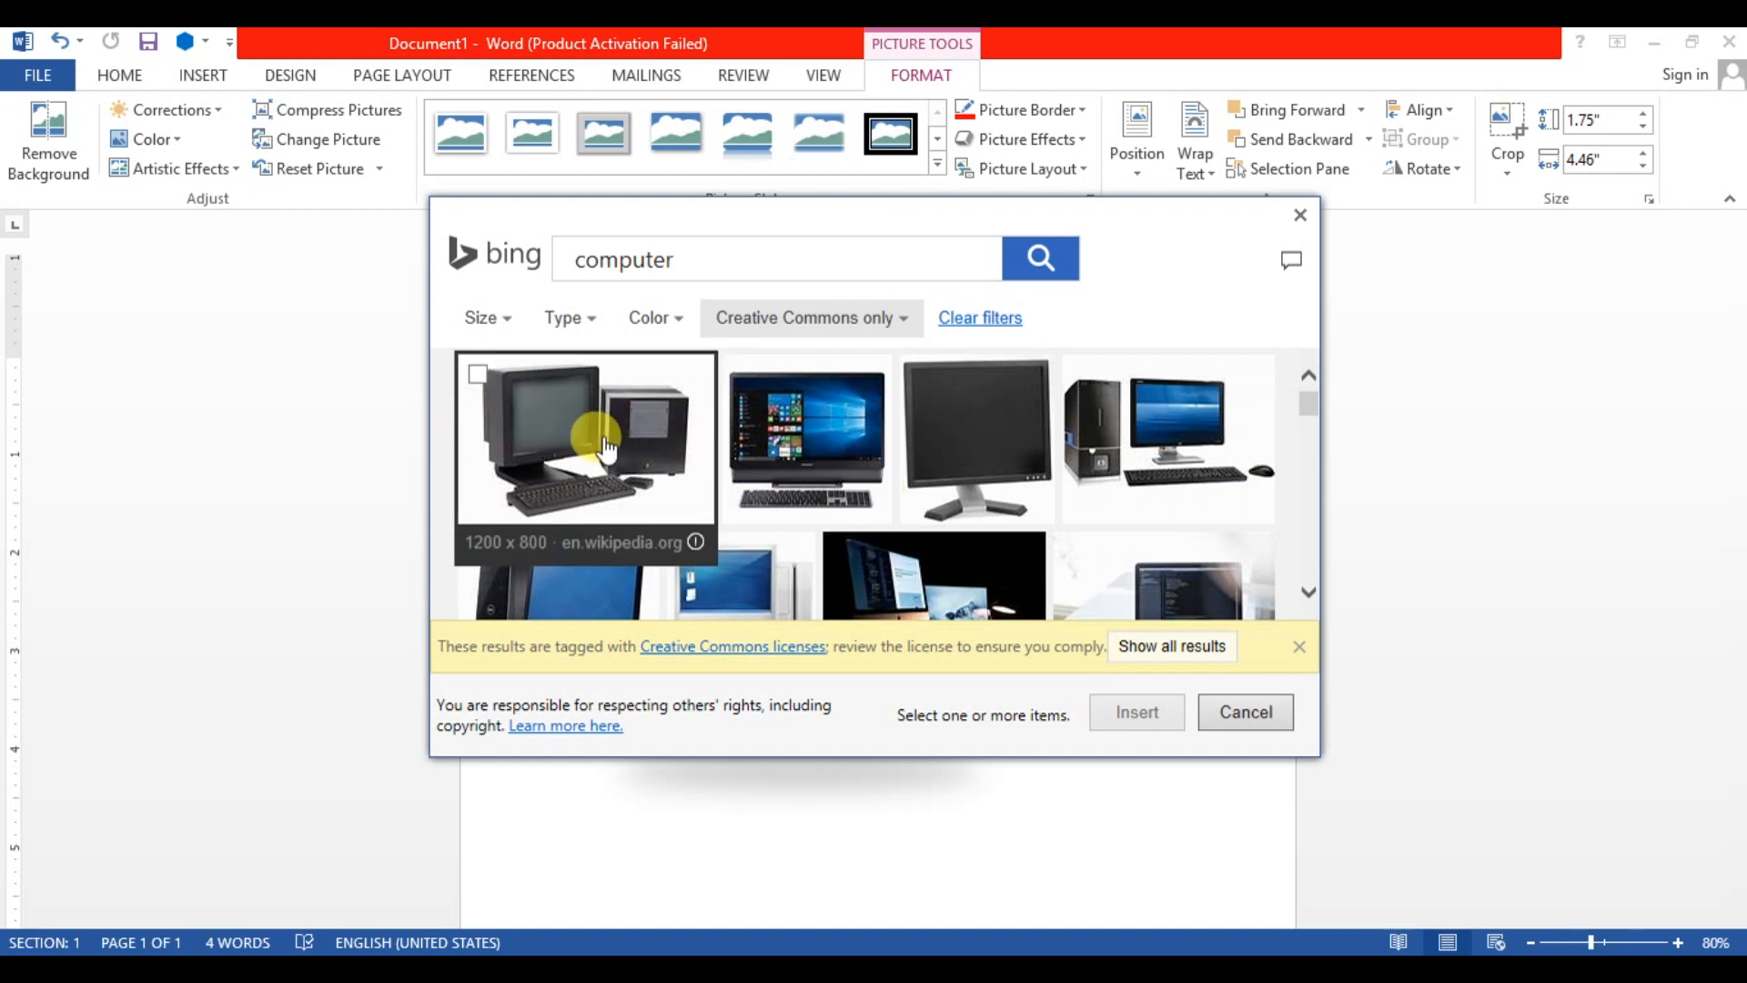
{"action": "left_click", "coordinate": [755, 452]}
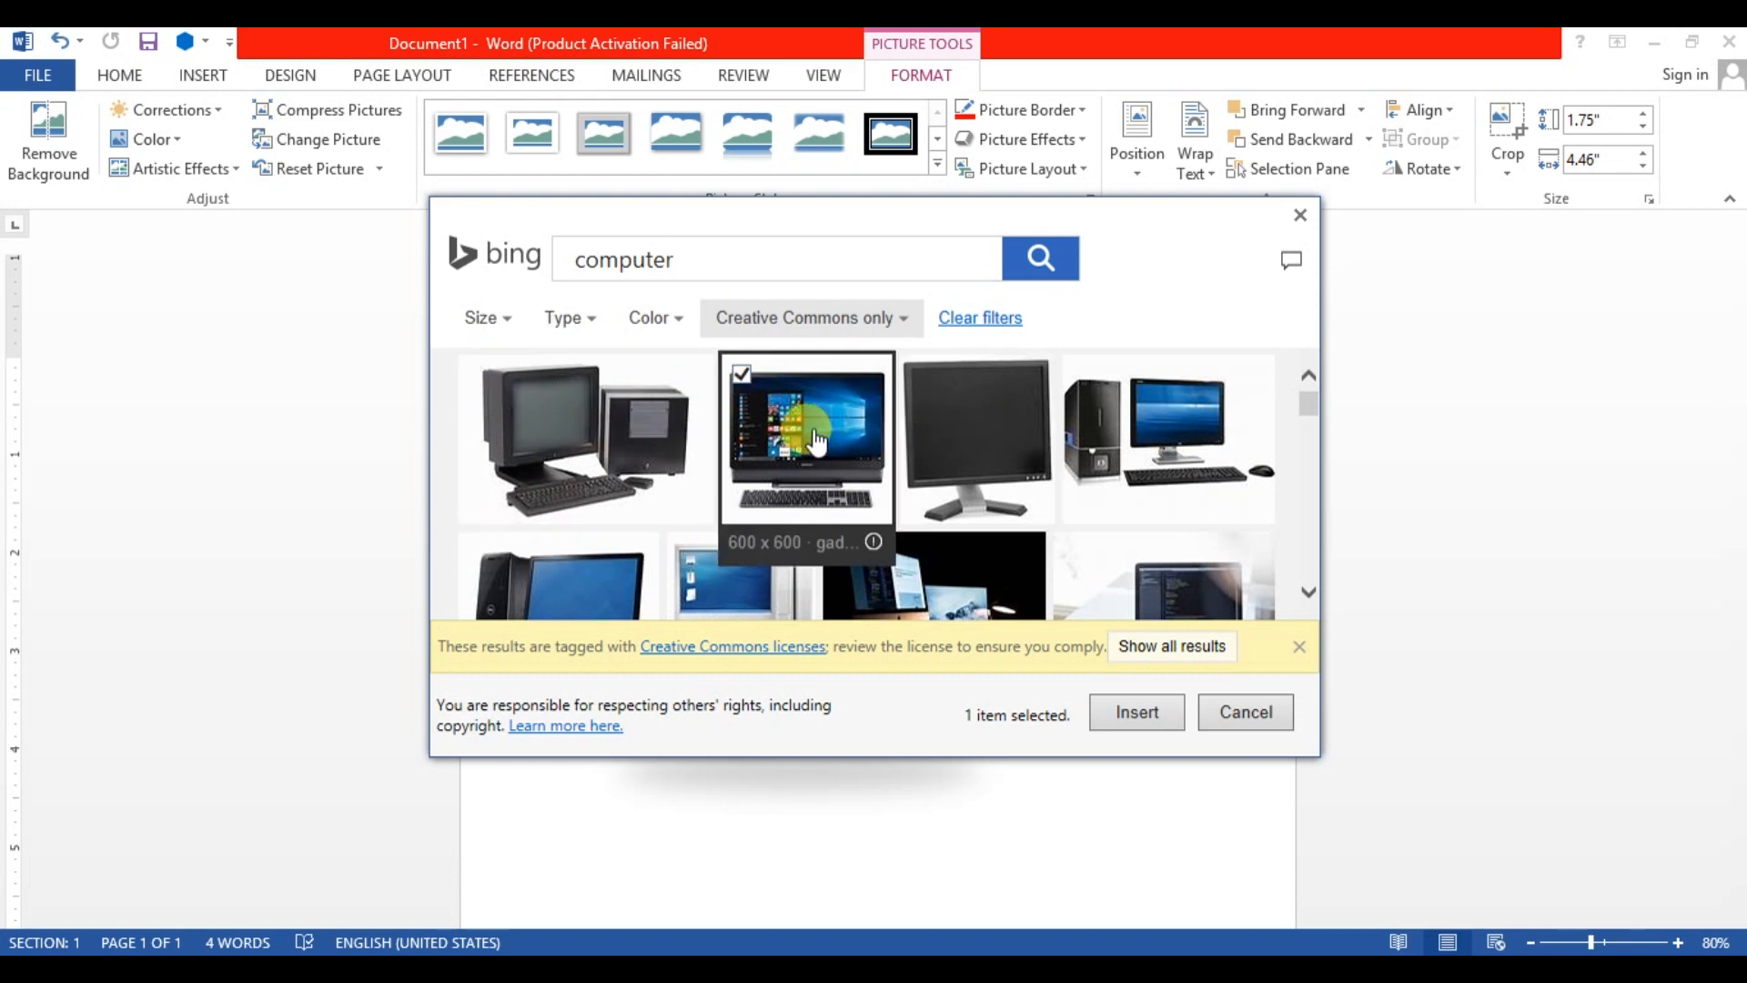
{"action": "left_click", "coordinate": [1144, 726]}
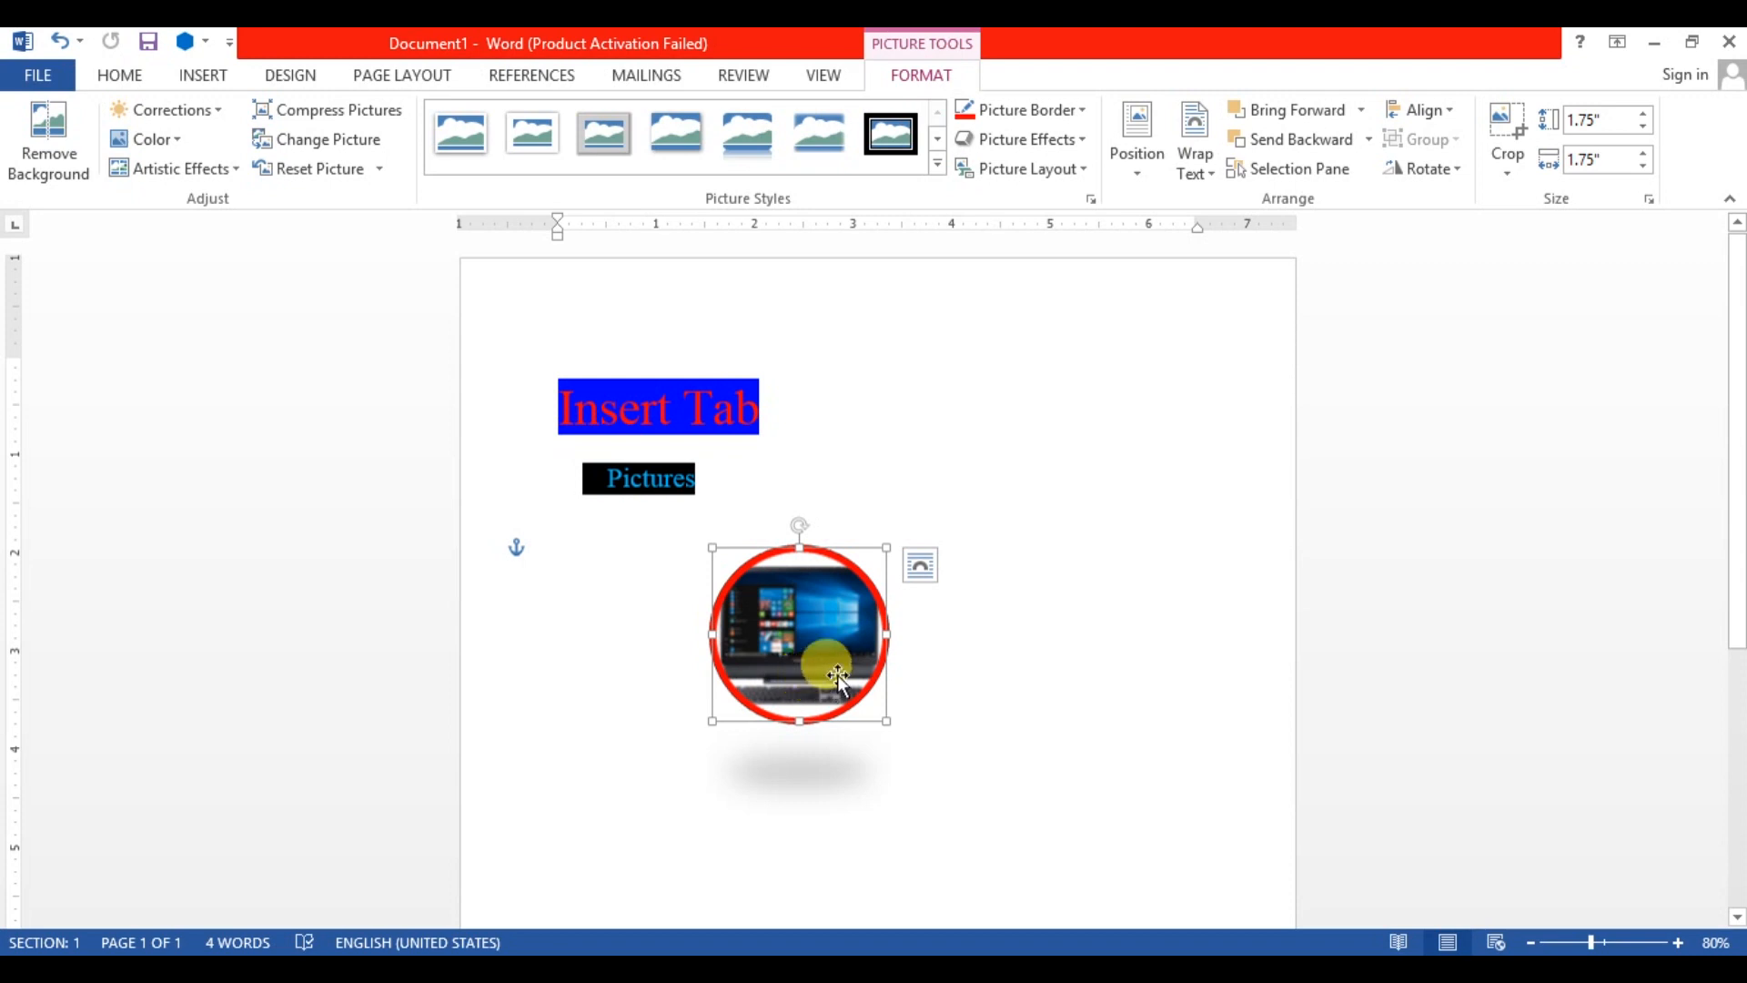
Stretch the computer picture to about 3.77 inches wide and 2.34 inches high, and reset its picture formatting.
{"action": "left_click_drag", "start_coordinate": [888, 636], "coordinate": [1084, 637]}
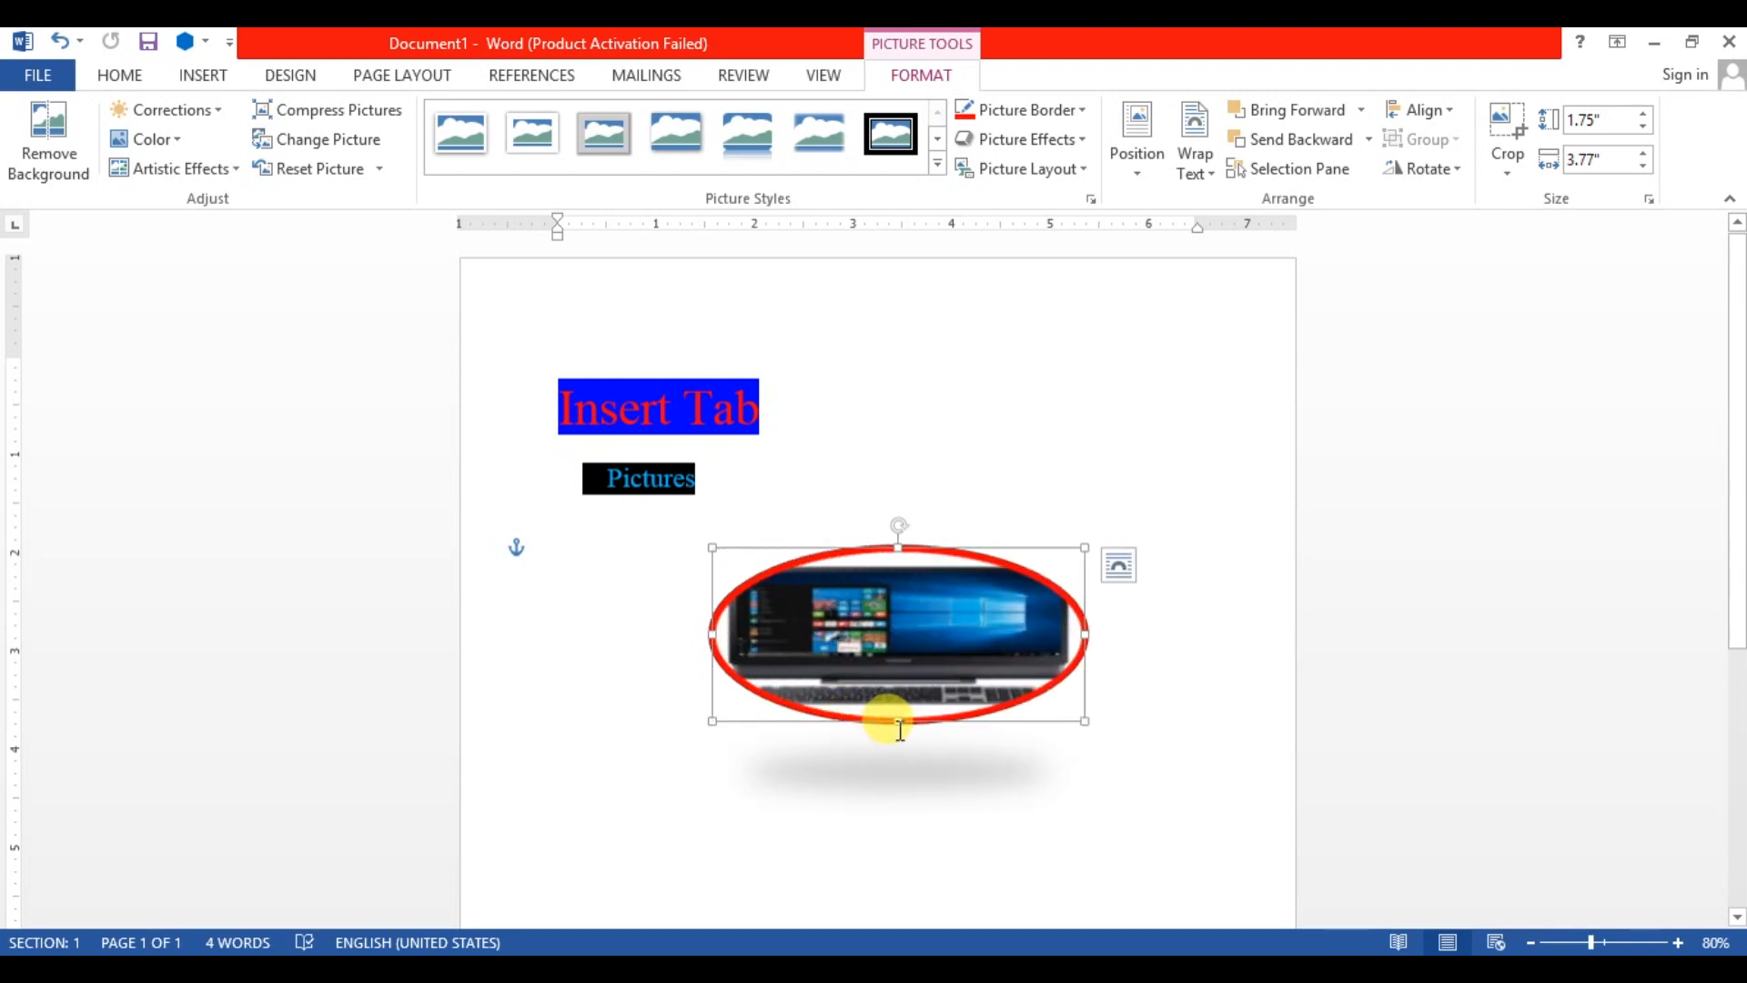
{"action": "left_click_drag", "start_coordinate": [888, 771], "coordinate": [886, 771]}
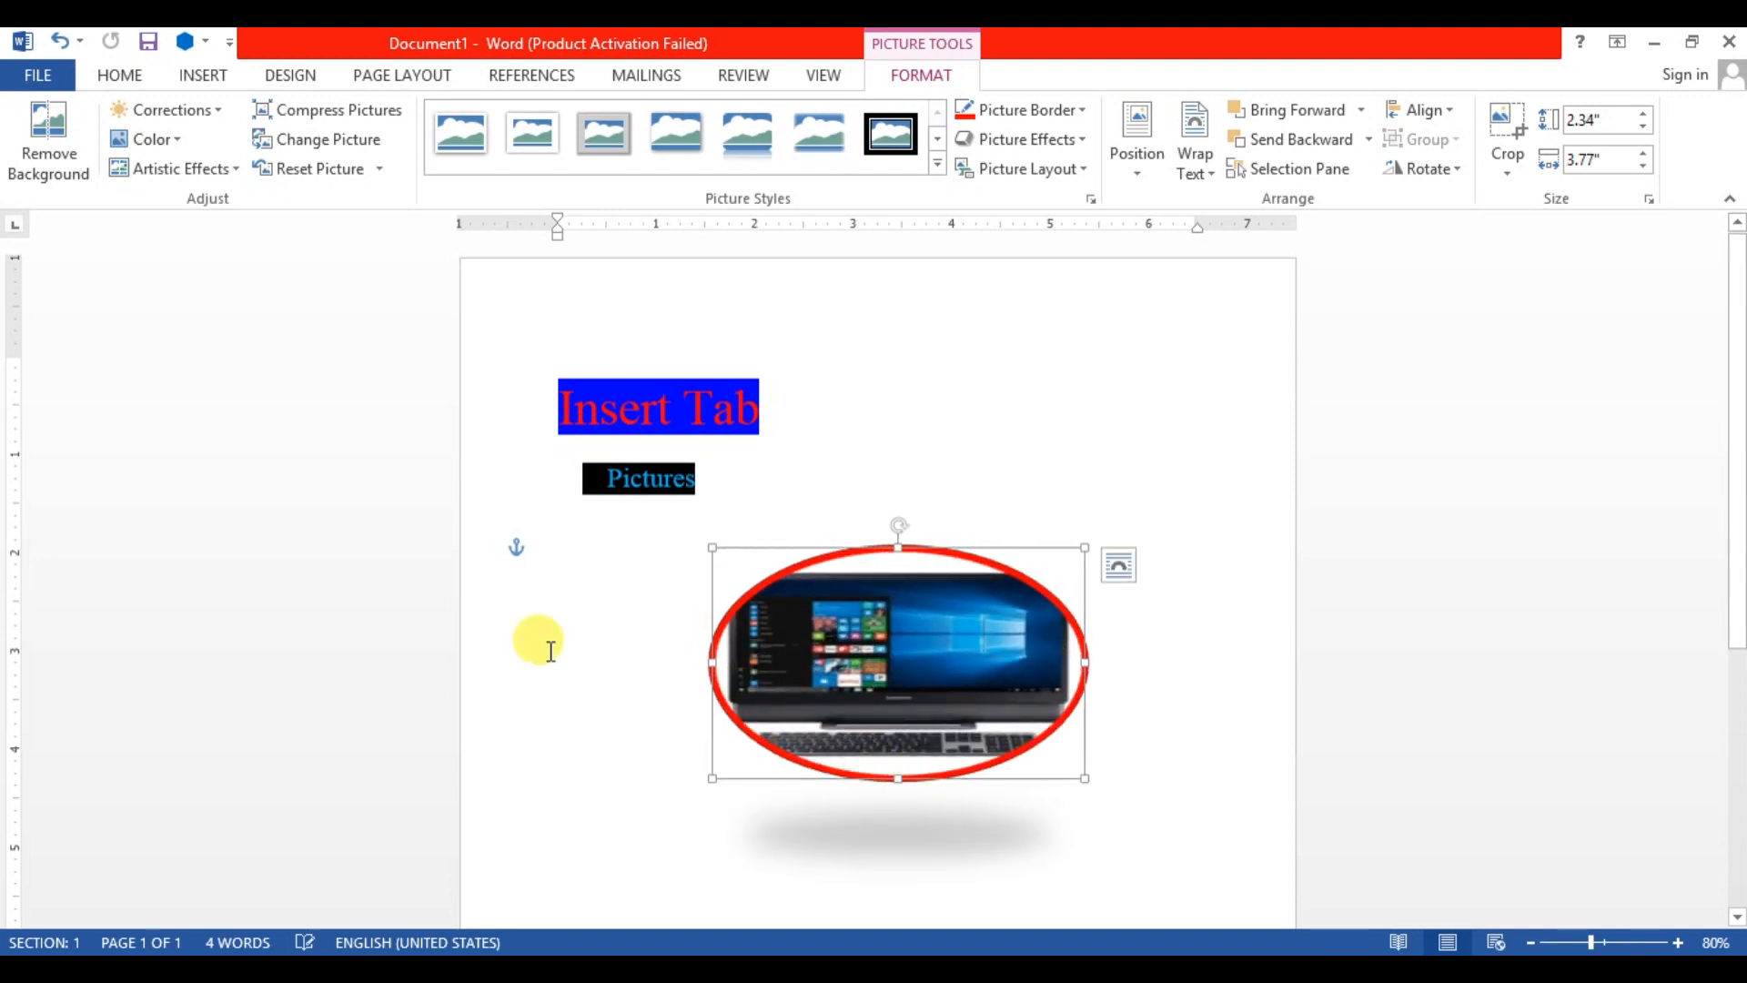
{"action": "left_click", "coordinate": [342, 175]}
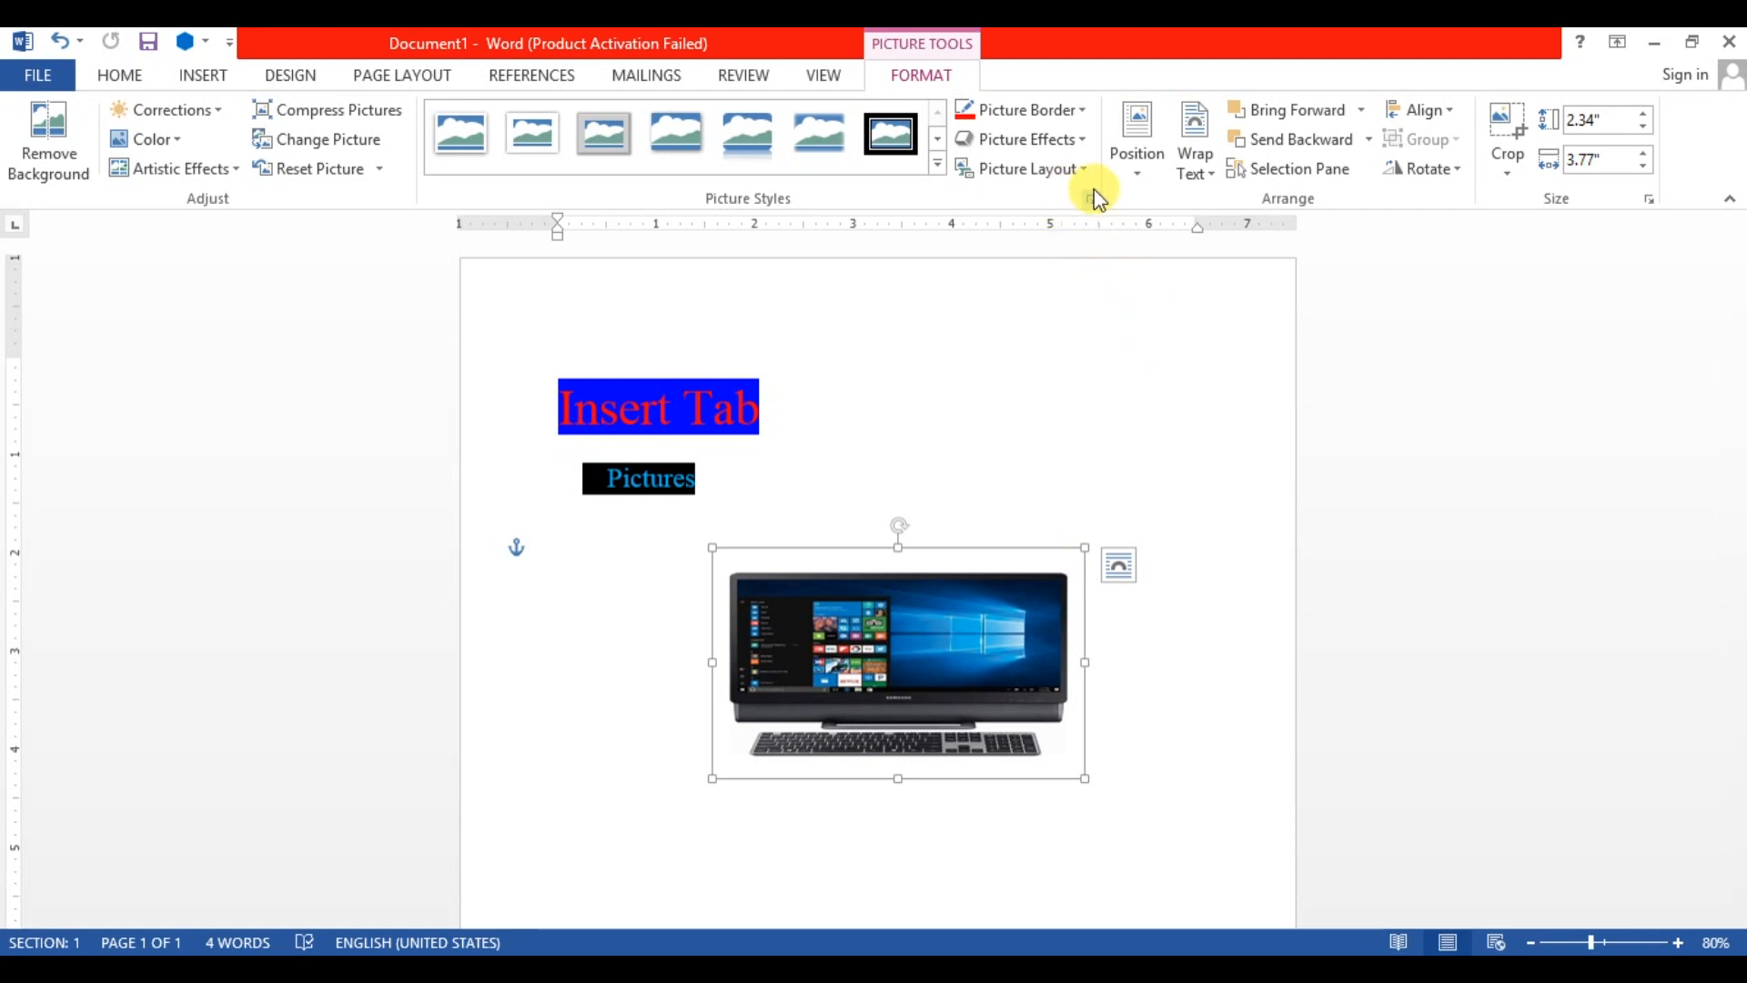
Add blank lines below the Pictures heading and generate sample paragraphs there with =rand().
{"action": "left_click", "coordinate": [1136, 173]}
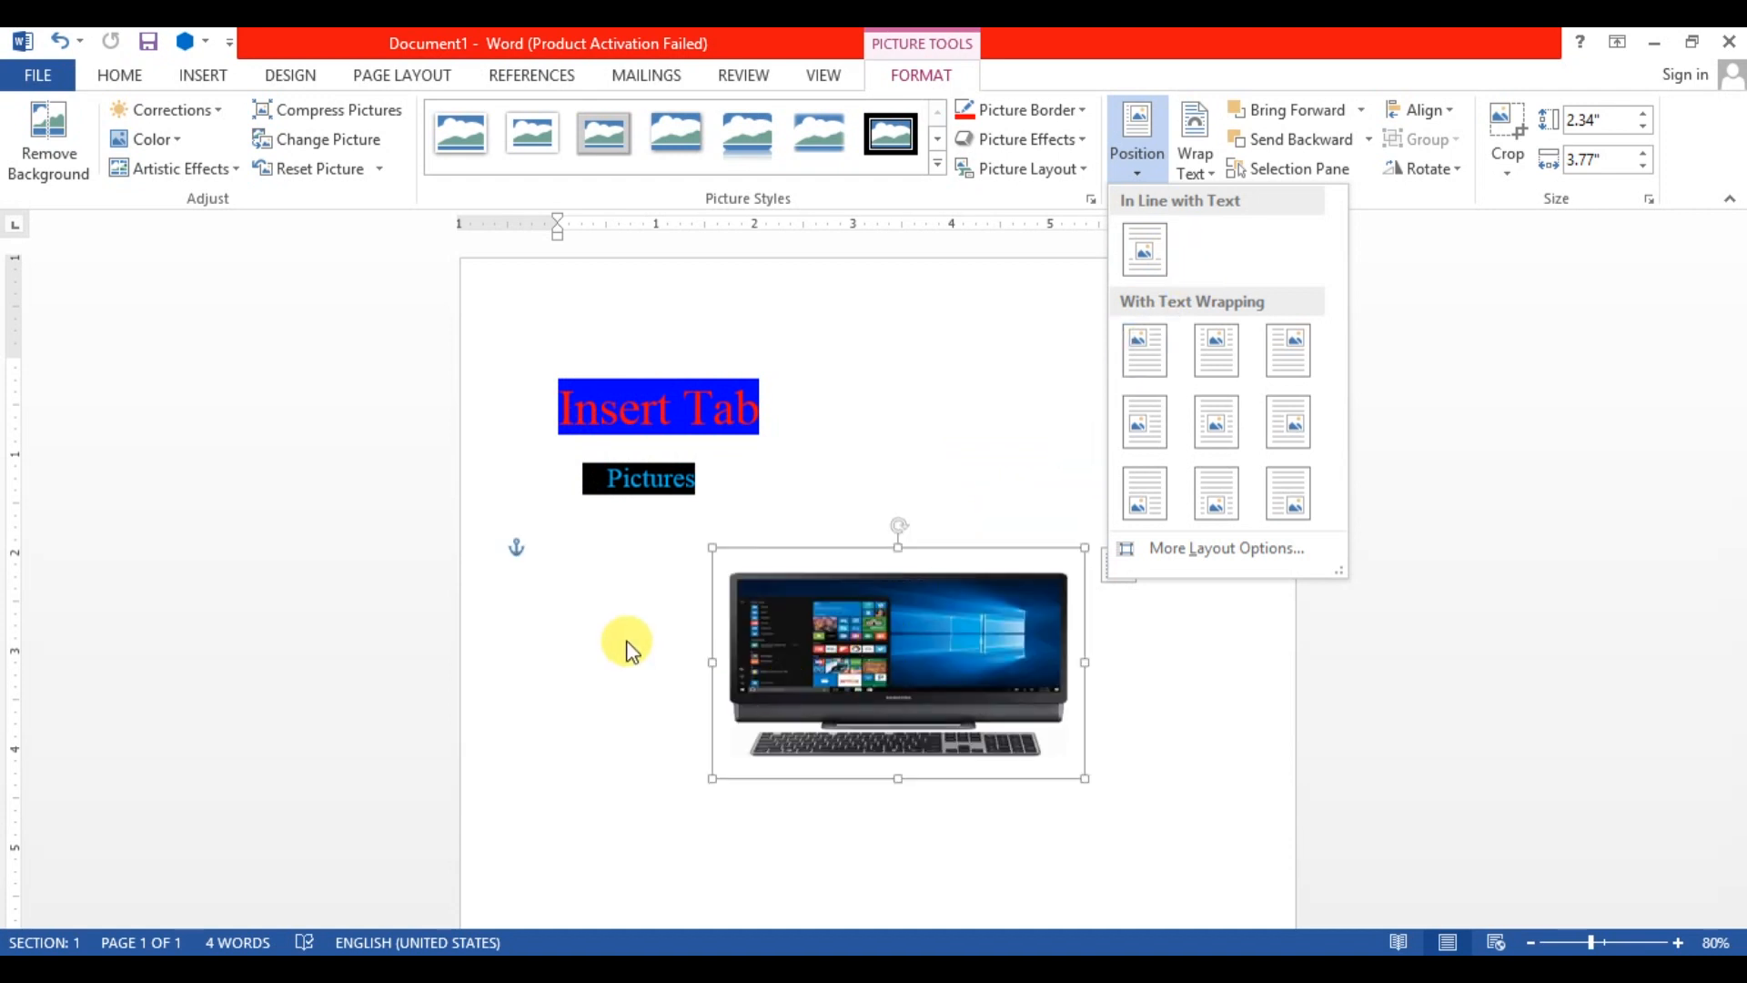
{"action": "left_click", "coordinate": [626, 611]}
{"action": "left_click", "coordinate": [747, 515]}
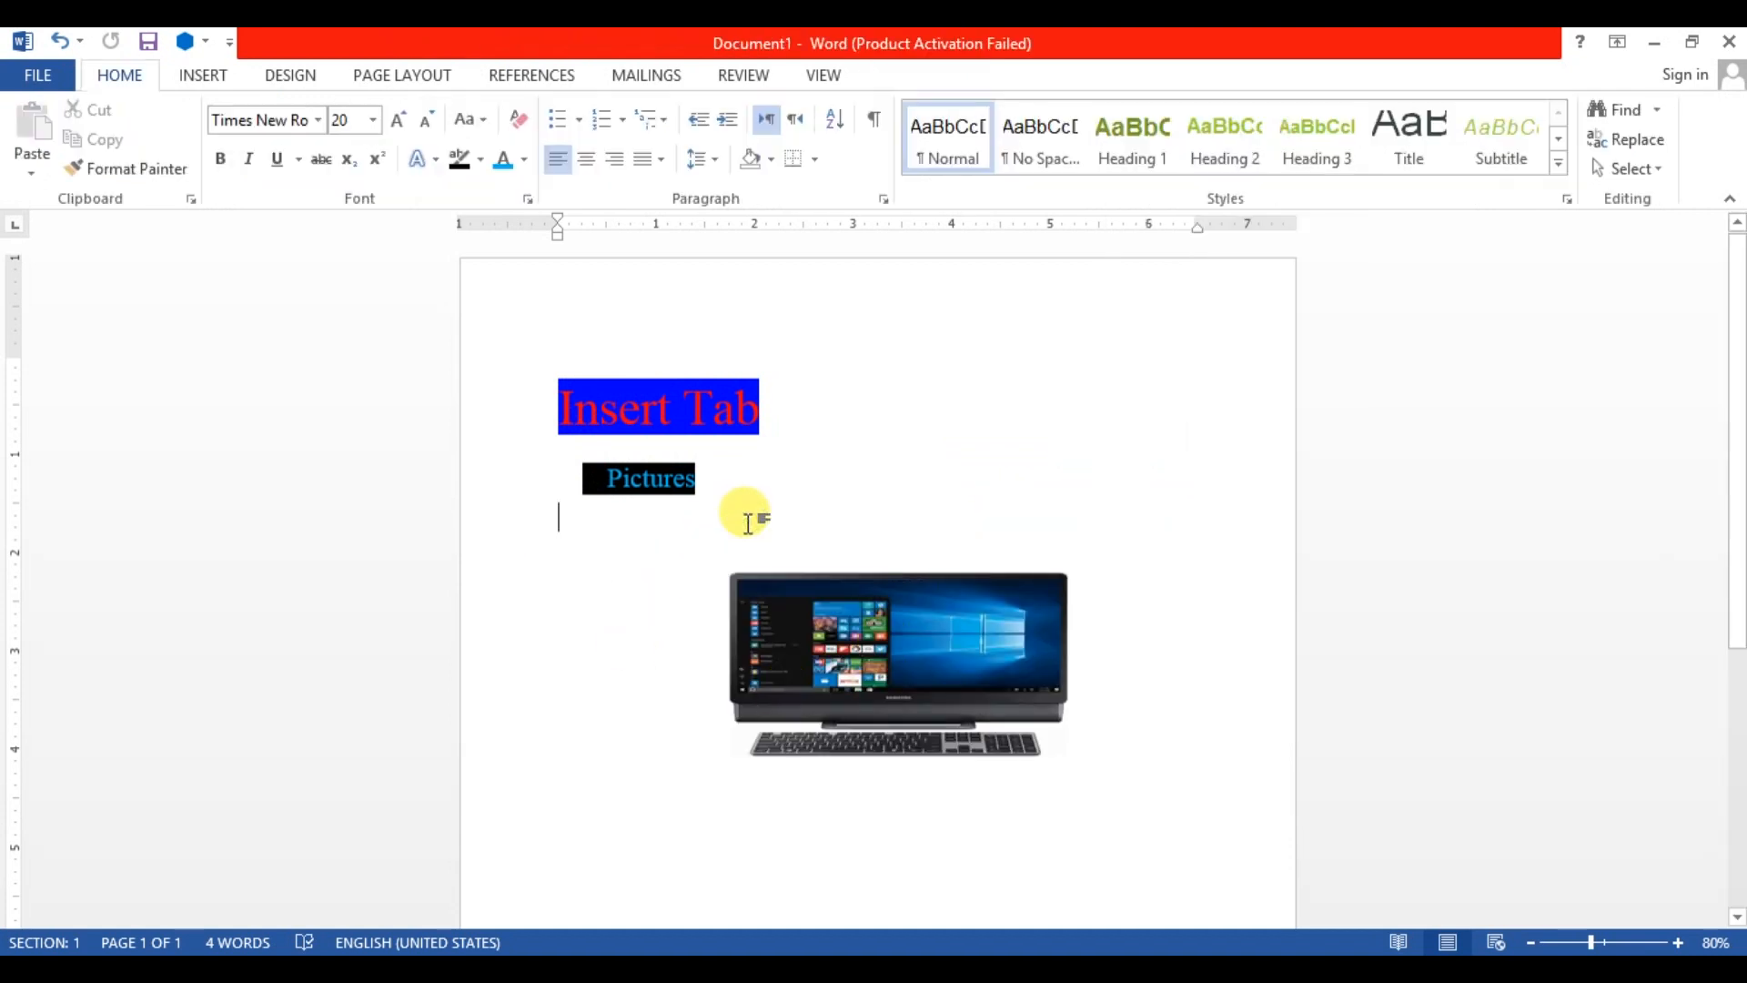
{"action": "key", "text": "Return"}
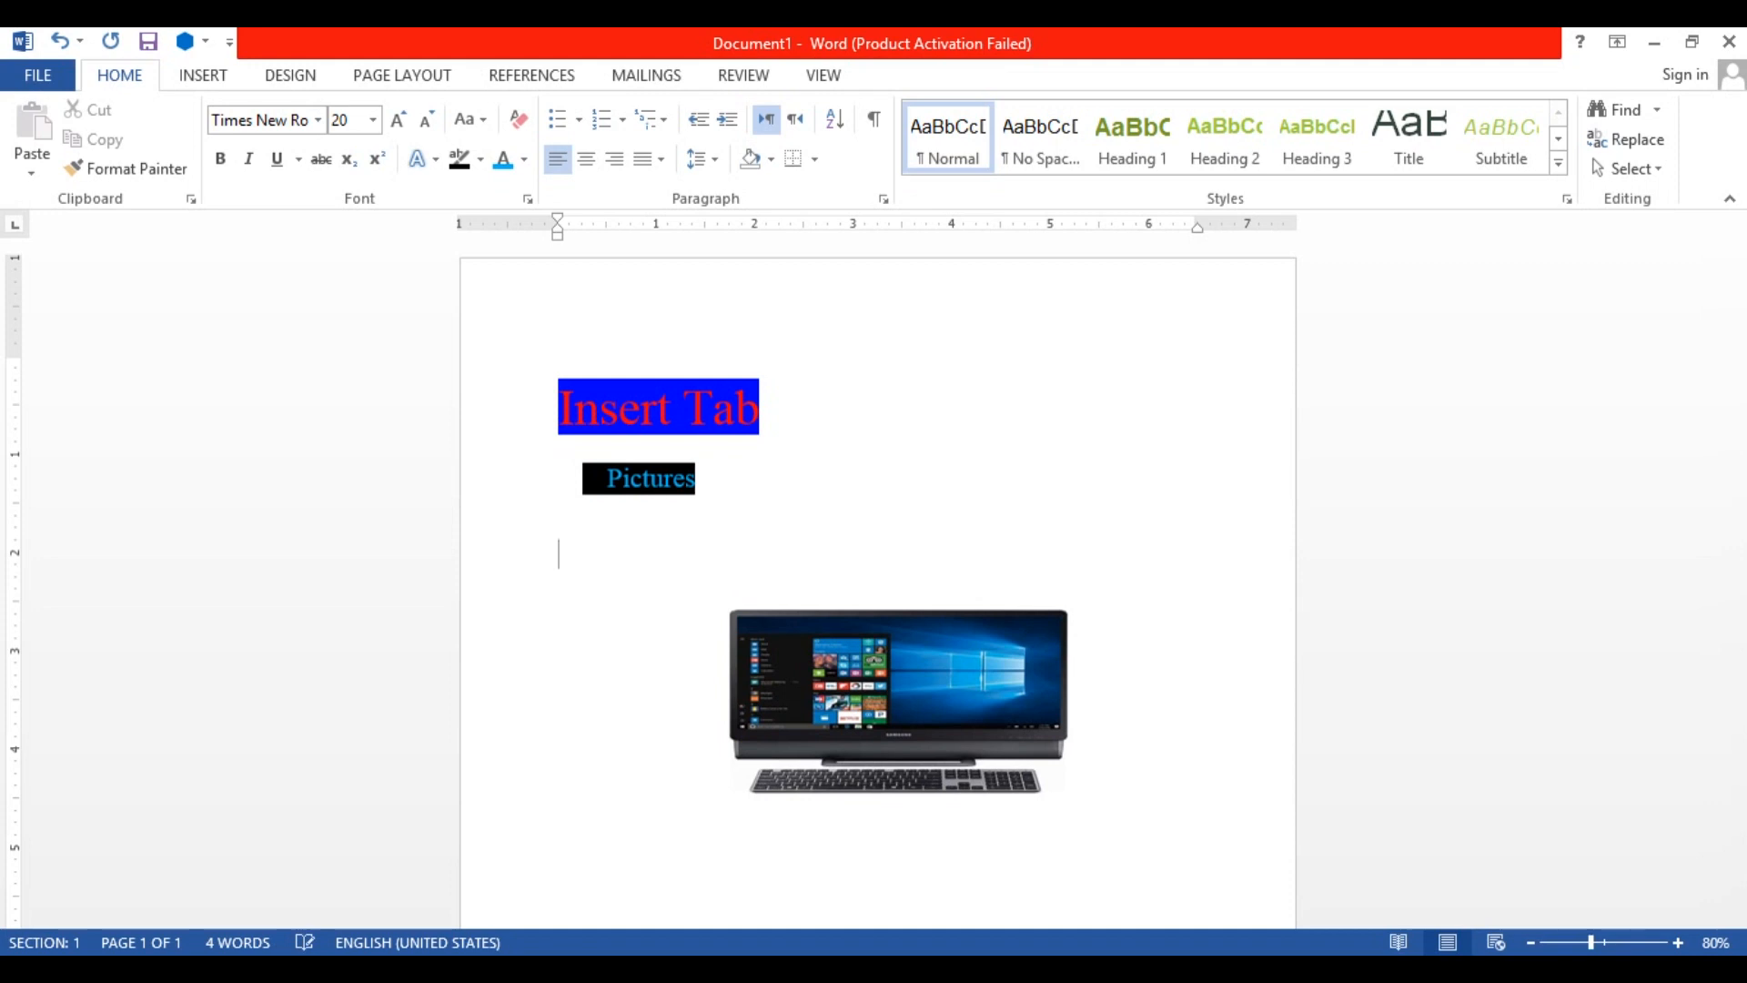
{"action": "type", "text": "="}
{"action": "key", "text": "Return"}
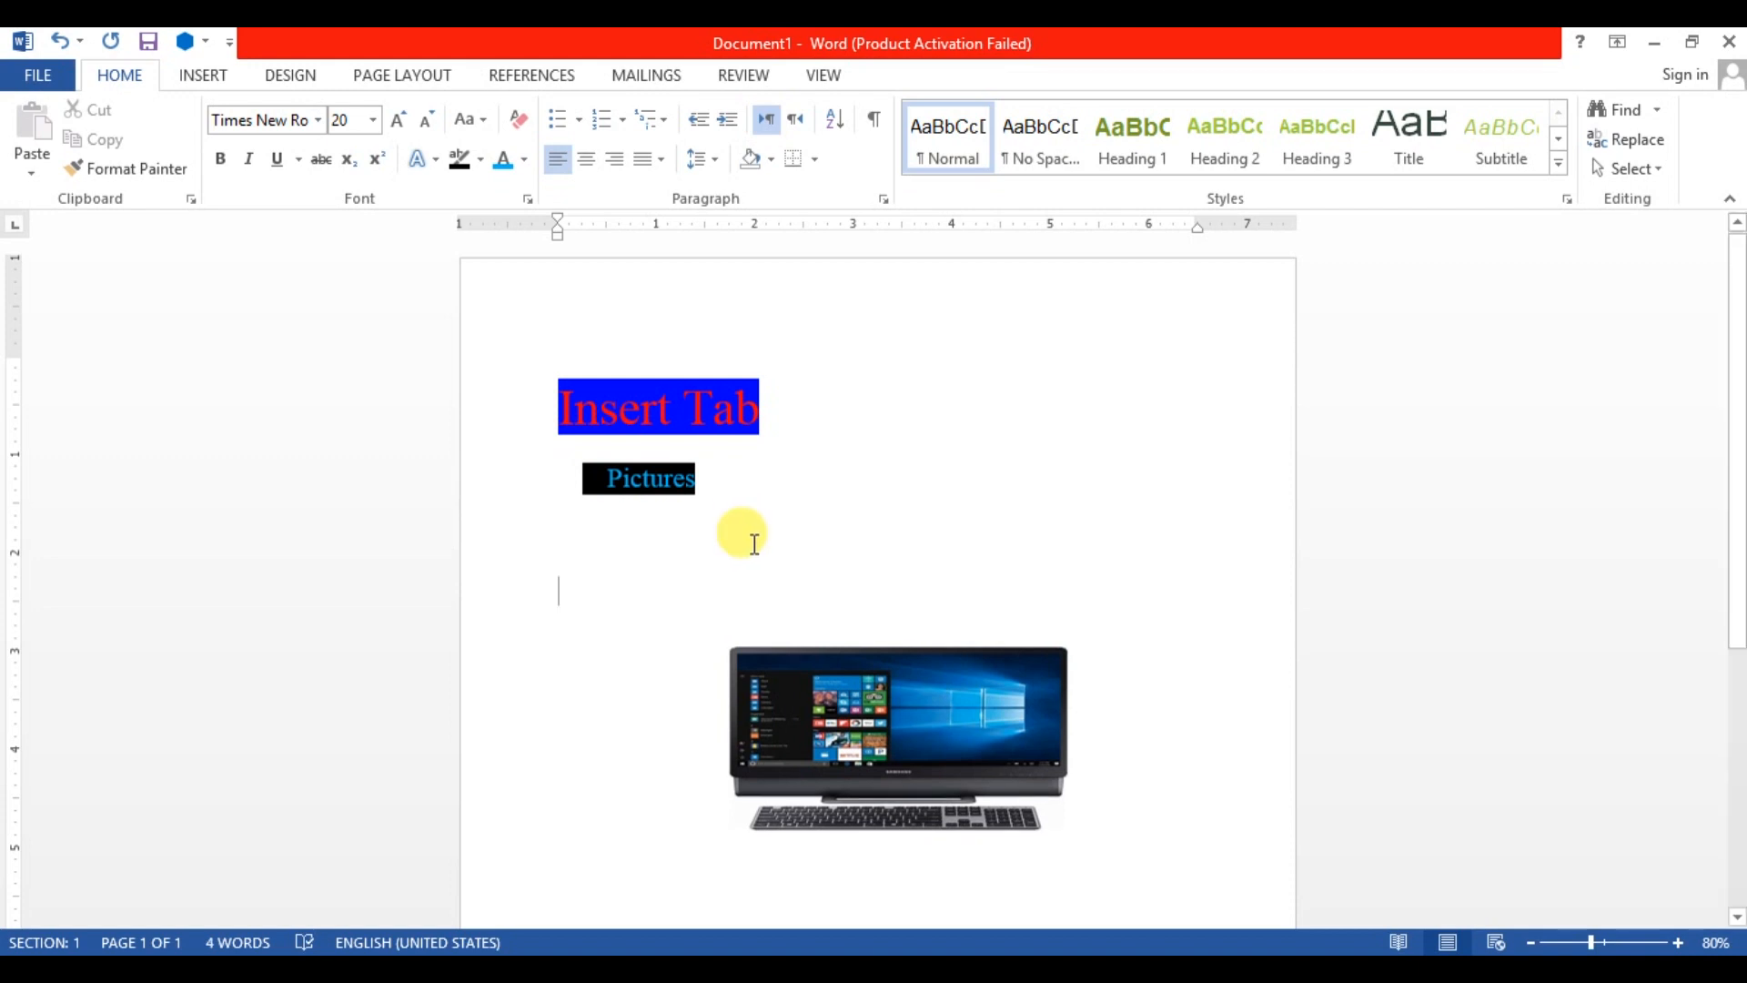
{"action": "type", "text": "="}
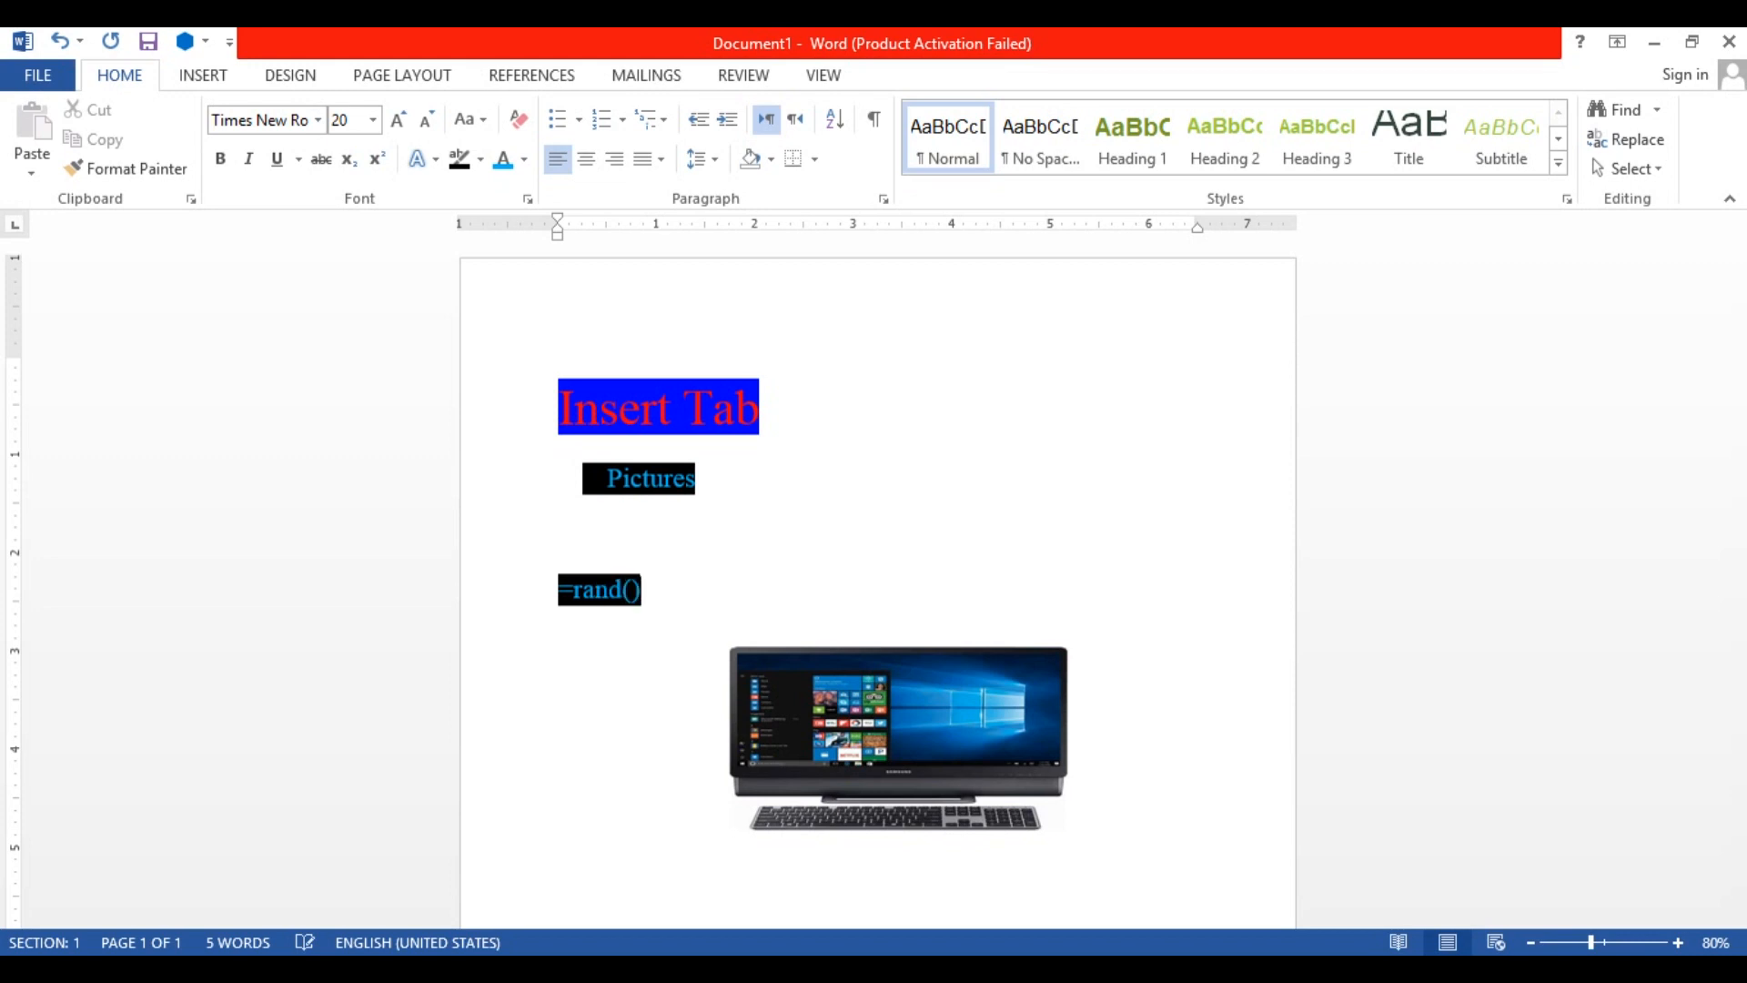
{"action": "type", "text": "rand()"}
{"action": "key", "text": "Return"}
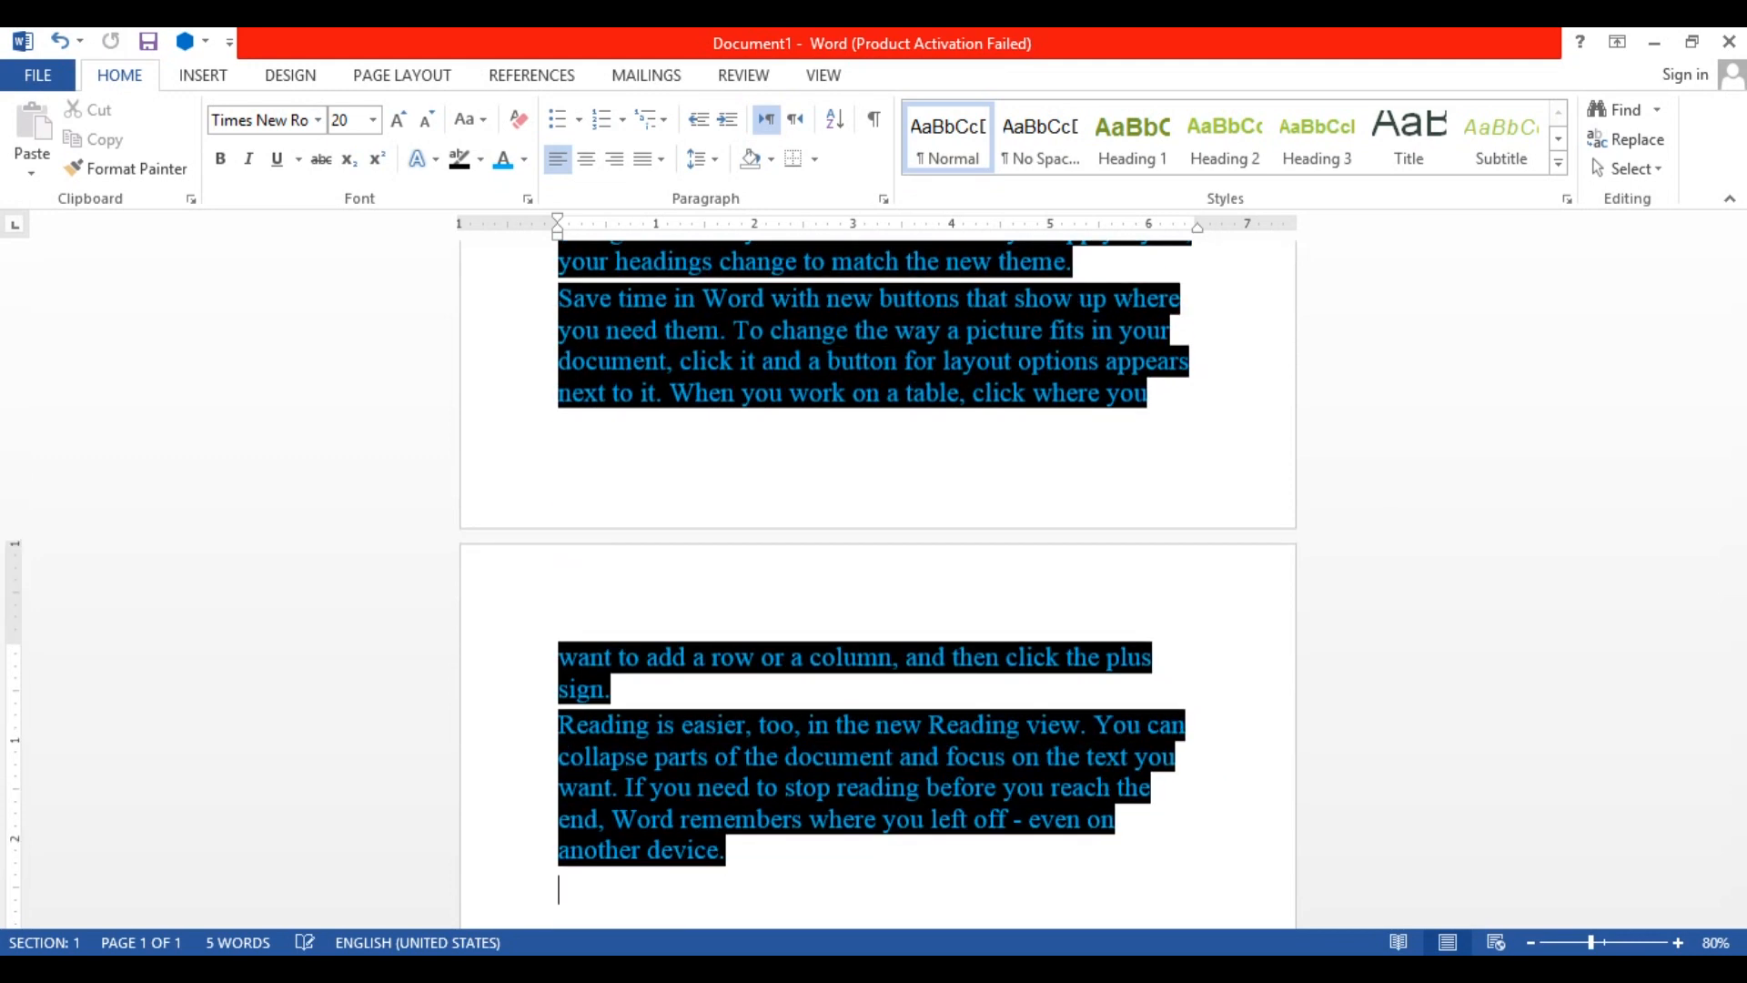
Move the computer picture up the document so it lies over the first two sample paragraphs.
{"action": "left_click_drag", "start_coordinate": [1739, 671], "coordinate": [1705, 728]}
{"action": "left_click_drag", "start_coordinate": [966, 812], "coordinate": [877, 402]}
{"action": "mouse_move", "coordinate": [1735, 627]}
{"action": "left_mouse_down"}
{"action": "mouse_move", "coordinate": [1739, 436]}
{"action": "mouse_move", "coordinate": [1654, 518]}
{"action": "mouse_move", "coordinate": [1704, 488]}
{"action": "mouse_move", "coordinate": [1740, 614]}
{"action": "left_mouse_up"}
{"action": "left_click_drag", "start_coordinate": [795, 797], "coordinate": [780, 430]}
{"action": "left_click_drag", "start_coordinate": [1738, 626], "coordinate": [1708, 509]}
{"action": "left_click_drag", "start_coordinate": [837, 728], "coordinate": [821, 363]}
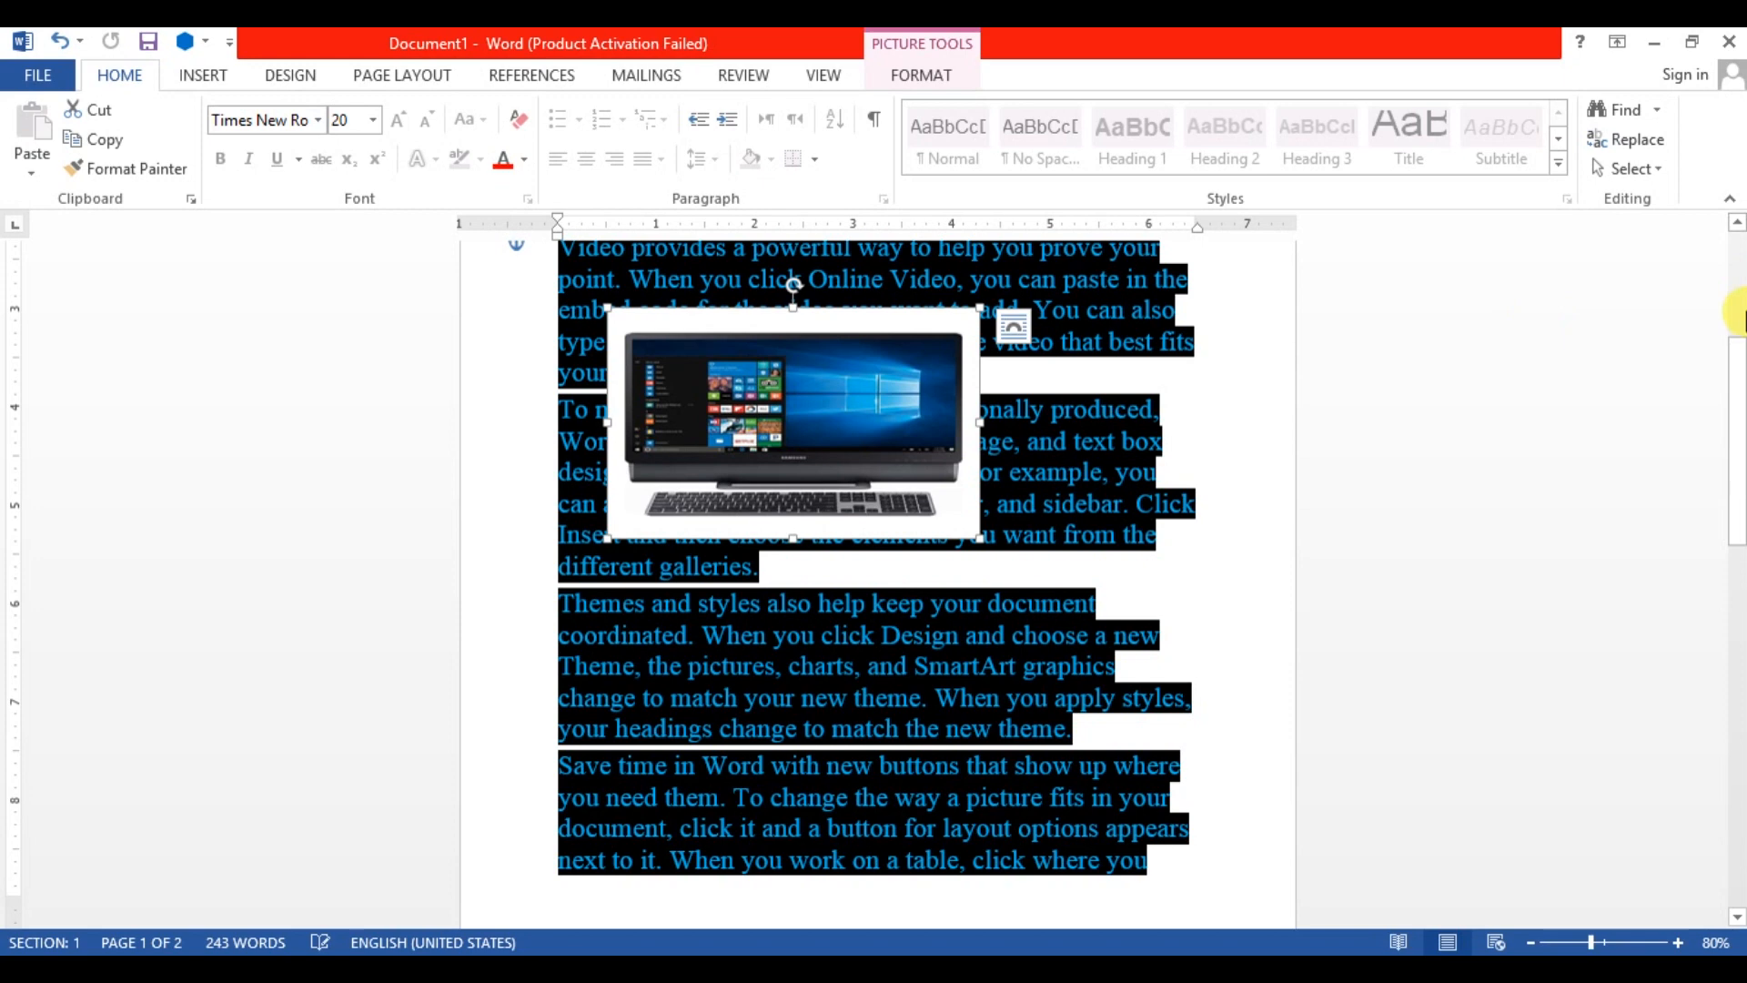
Move the computer picture up over the first sample paragraph and set its position to In Line with Text.
{"action": "left_click_drag", "start_coordinate": [1733, 396], "coordinate": [1738, 273]}
{"action": "left_click_drag", "start_coordinate": [646, 623], "coordinate": [748, 491]}
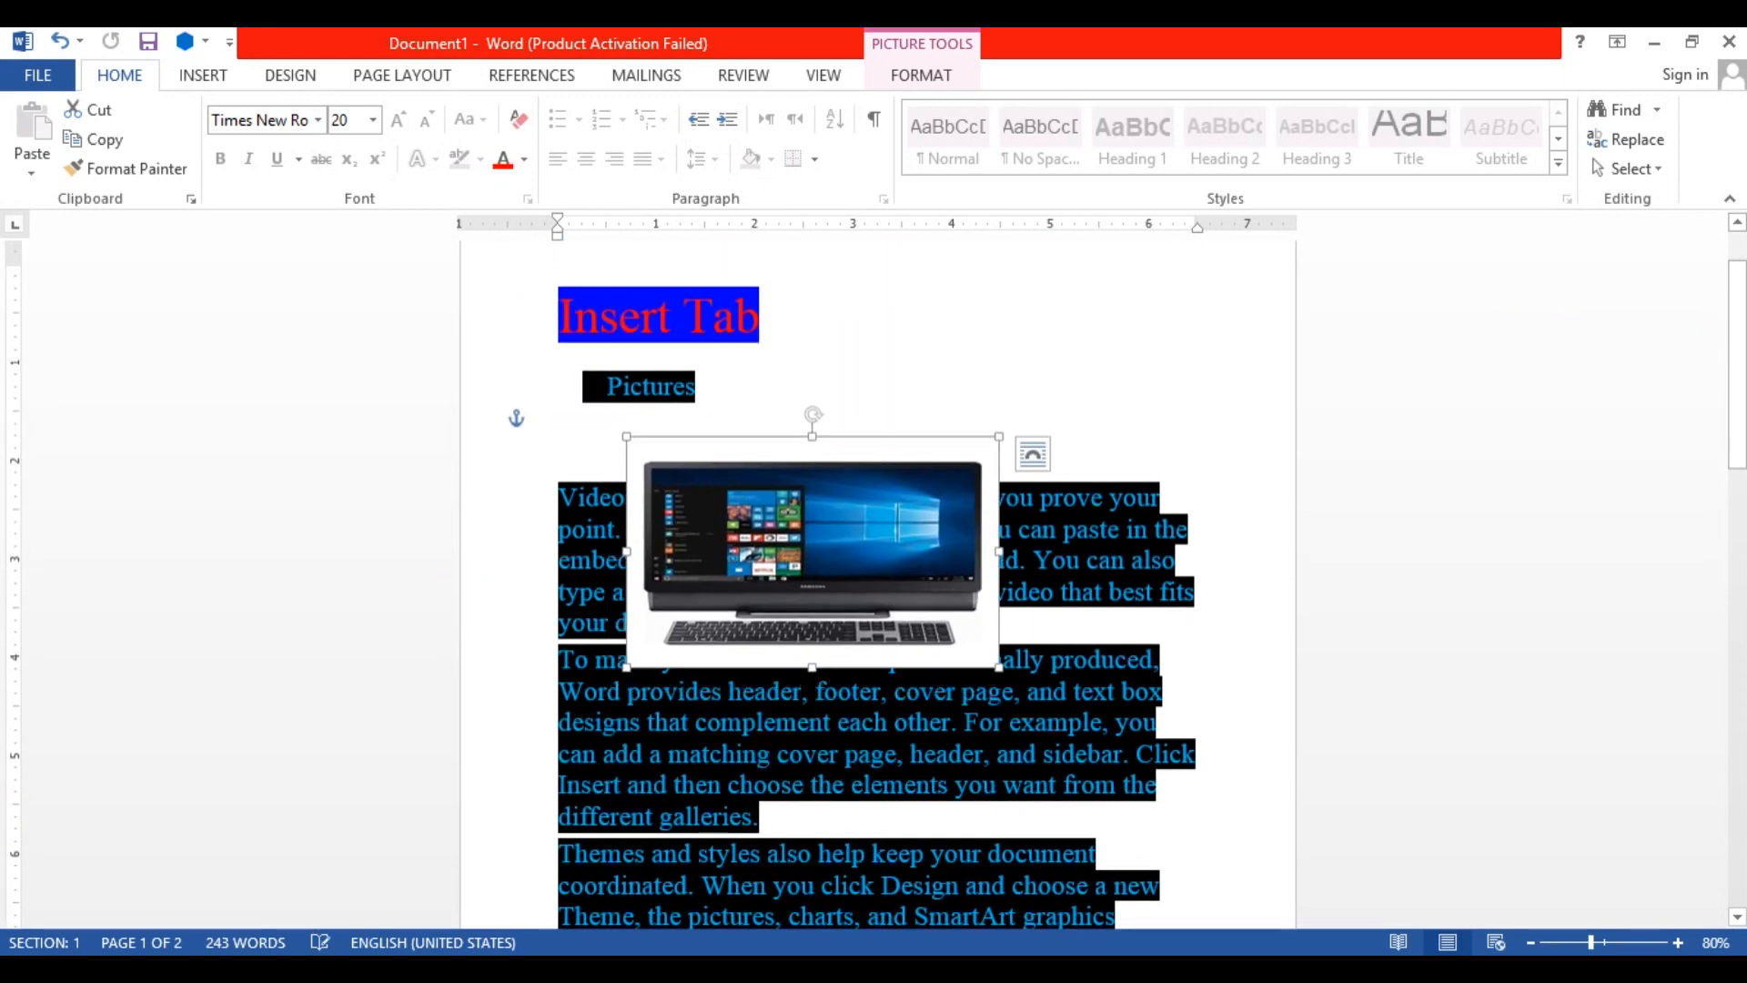
{"action": "left_click", "coordinate": [921, 74]}
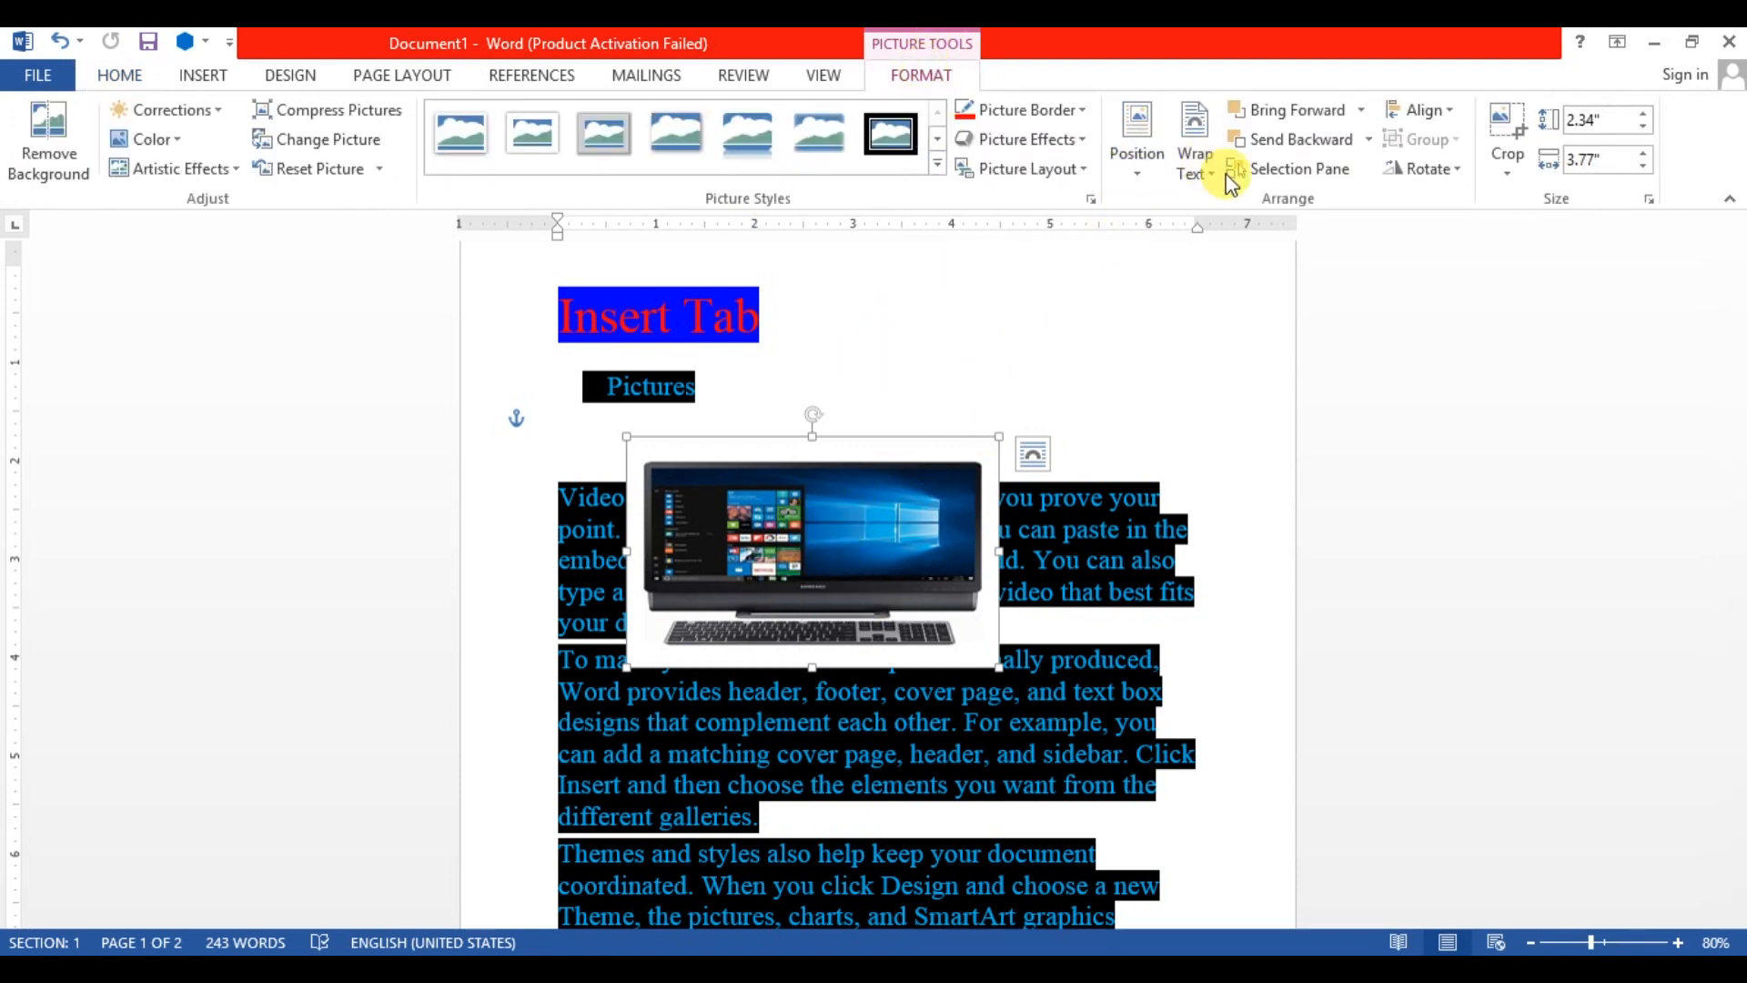
{"action": "left_click", "coordinate": [1192, 189]}
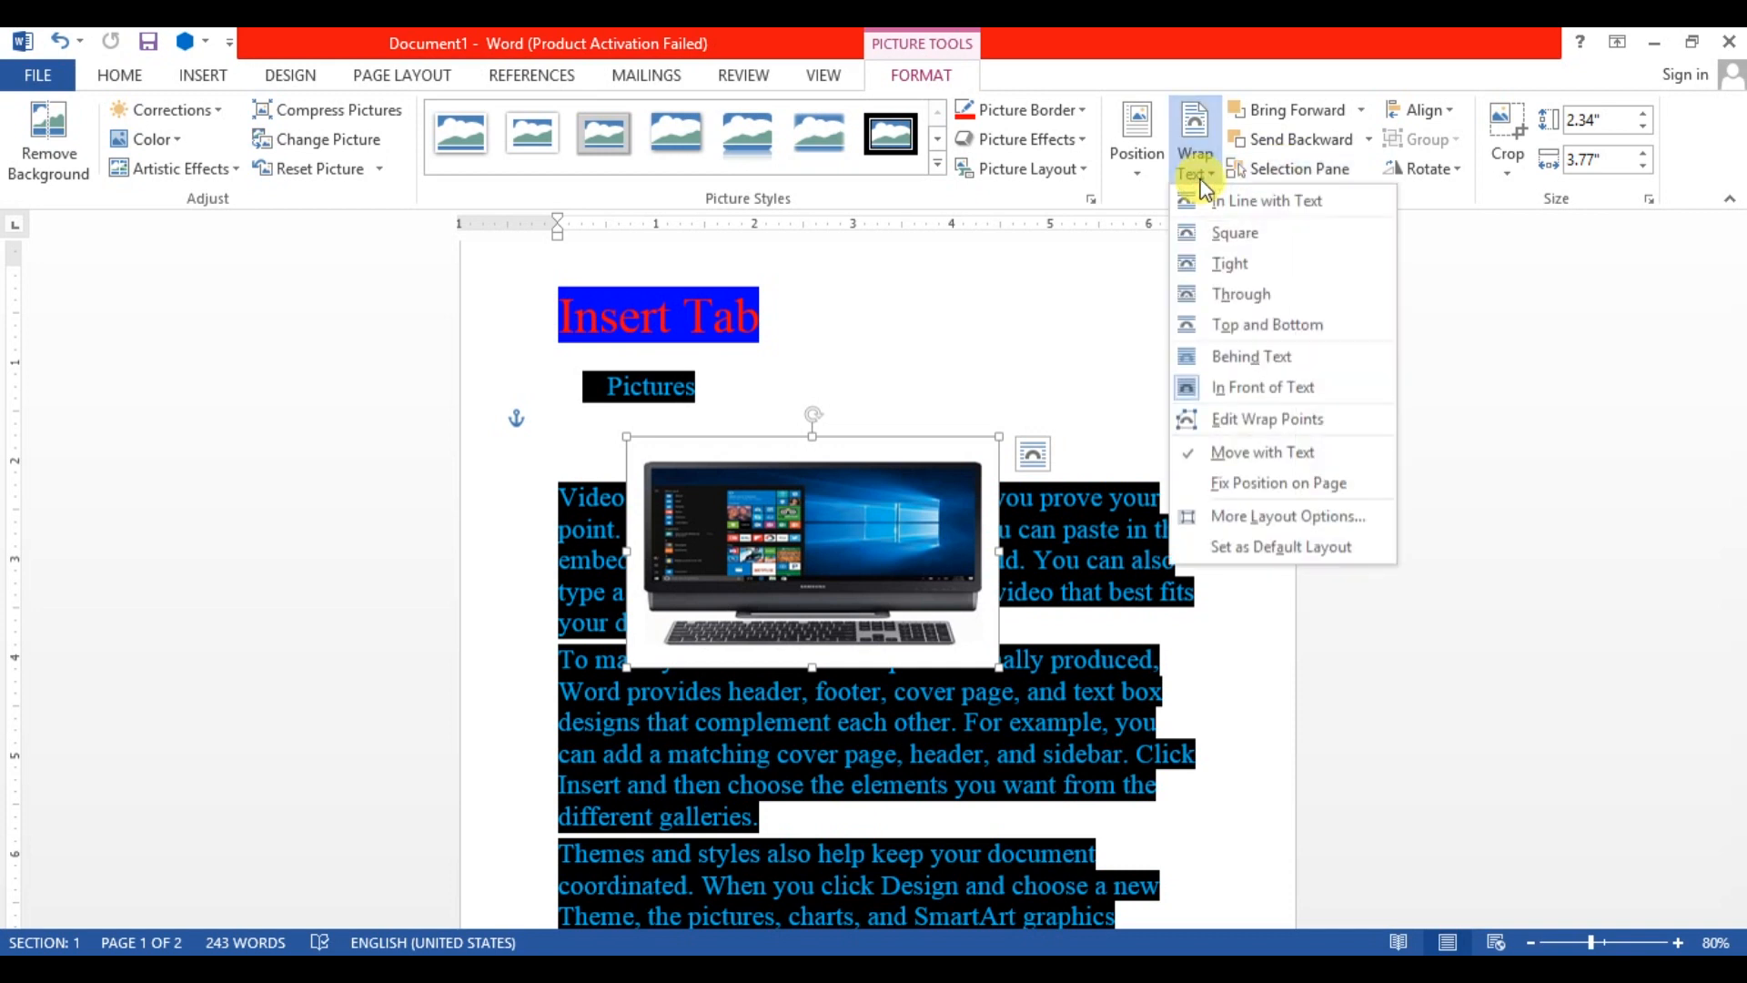
{"action": "left_click", "coordinate": [1137, 182]}
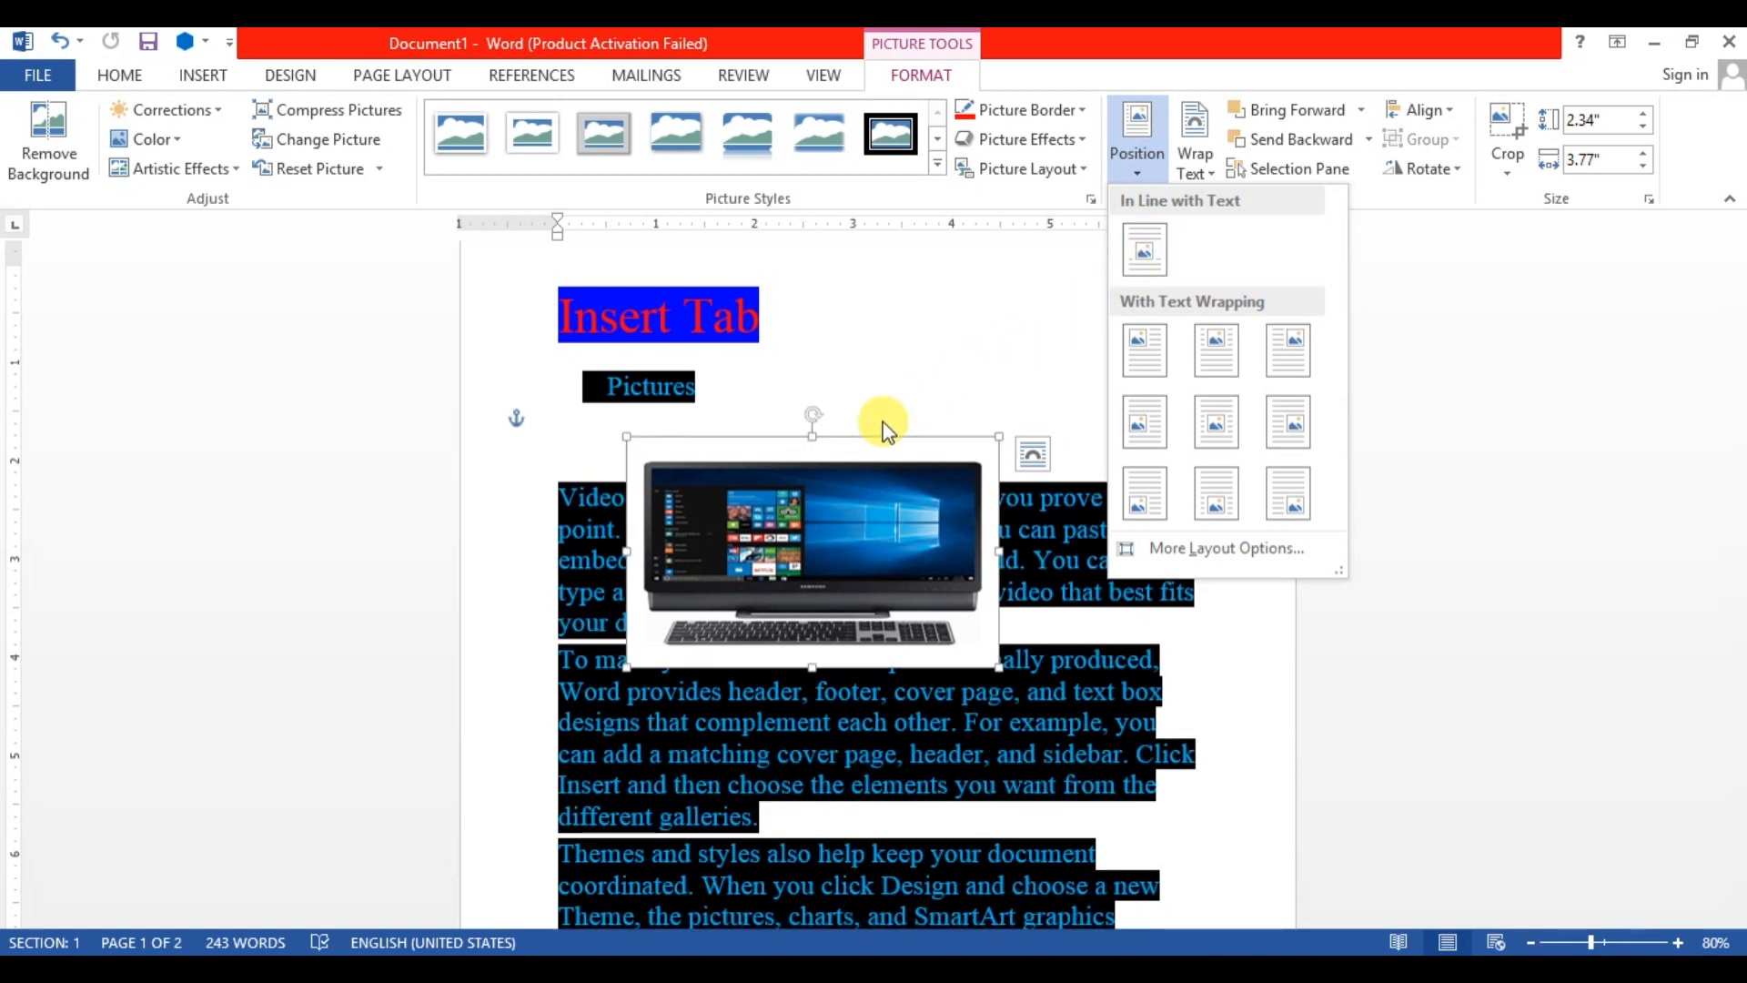
{"action": "left_click", "coordinate": [1148, 255]}
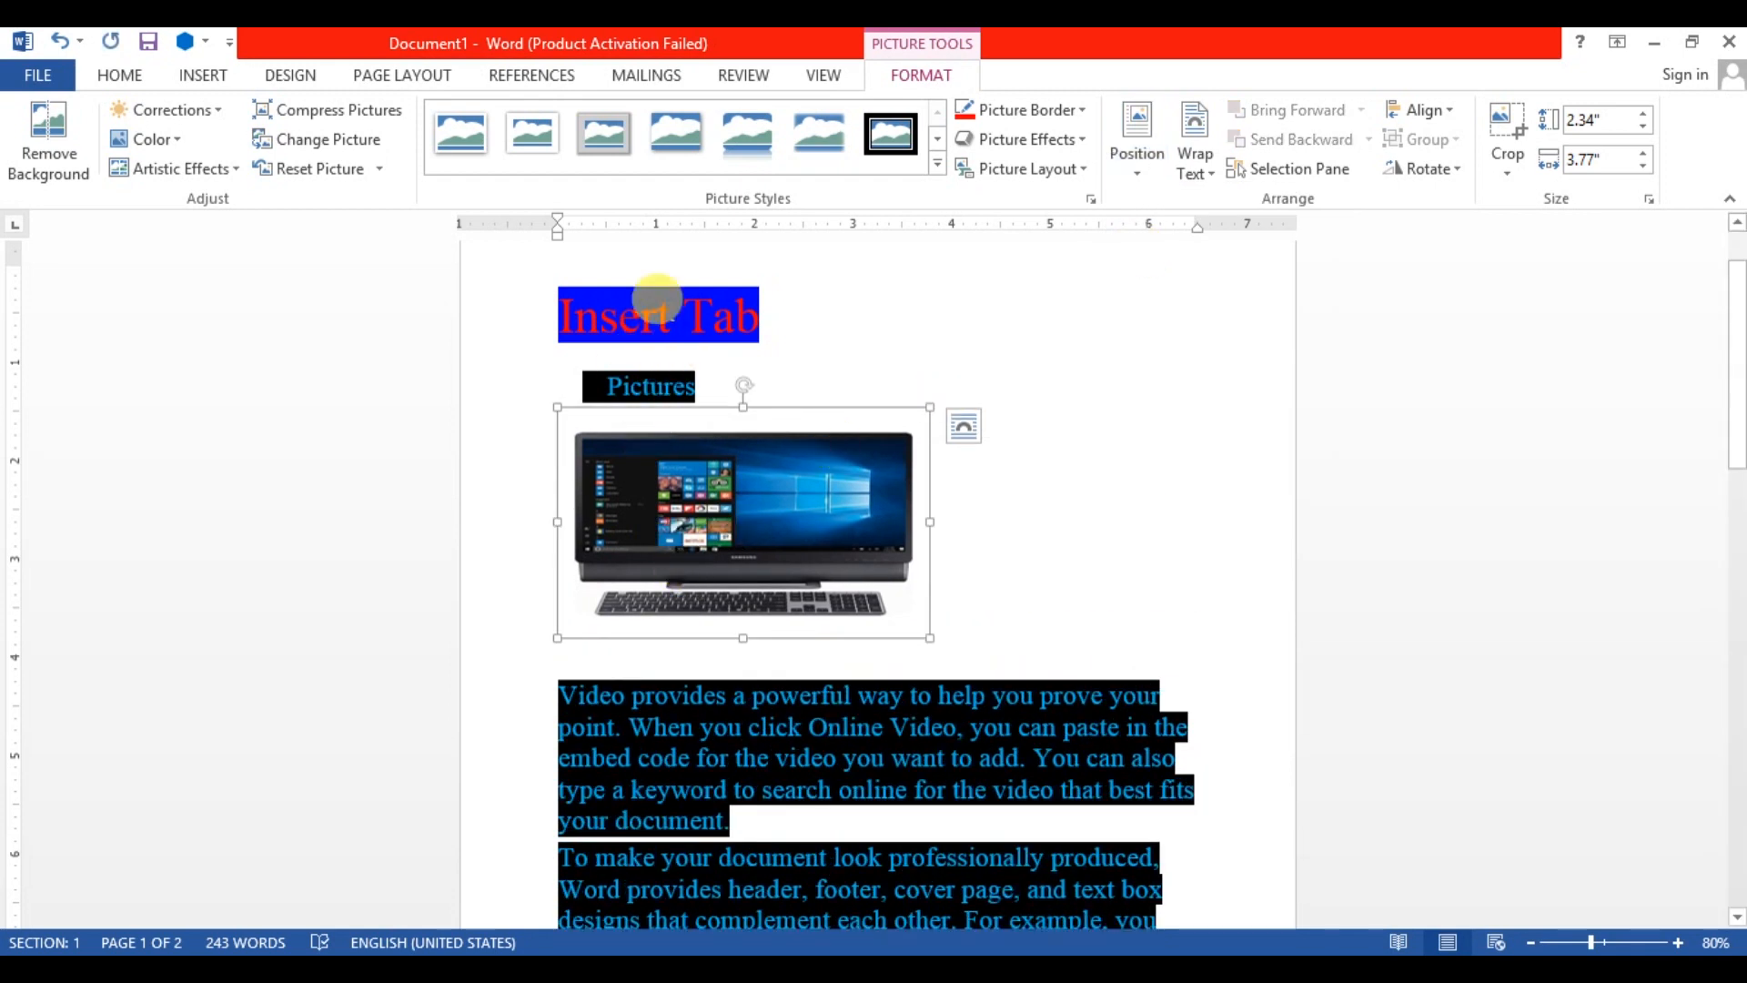
Highlight the headings above the picture, and the first sample paragraph below it, to examine how the inline picture sits between them.
{"action": "left_click", "coordinate": [588, 347]}
{"action": "left_click_drag", "start_coordinate": [589, 348], "coordinate": [558, 301]}
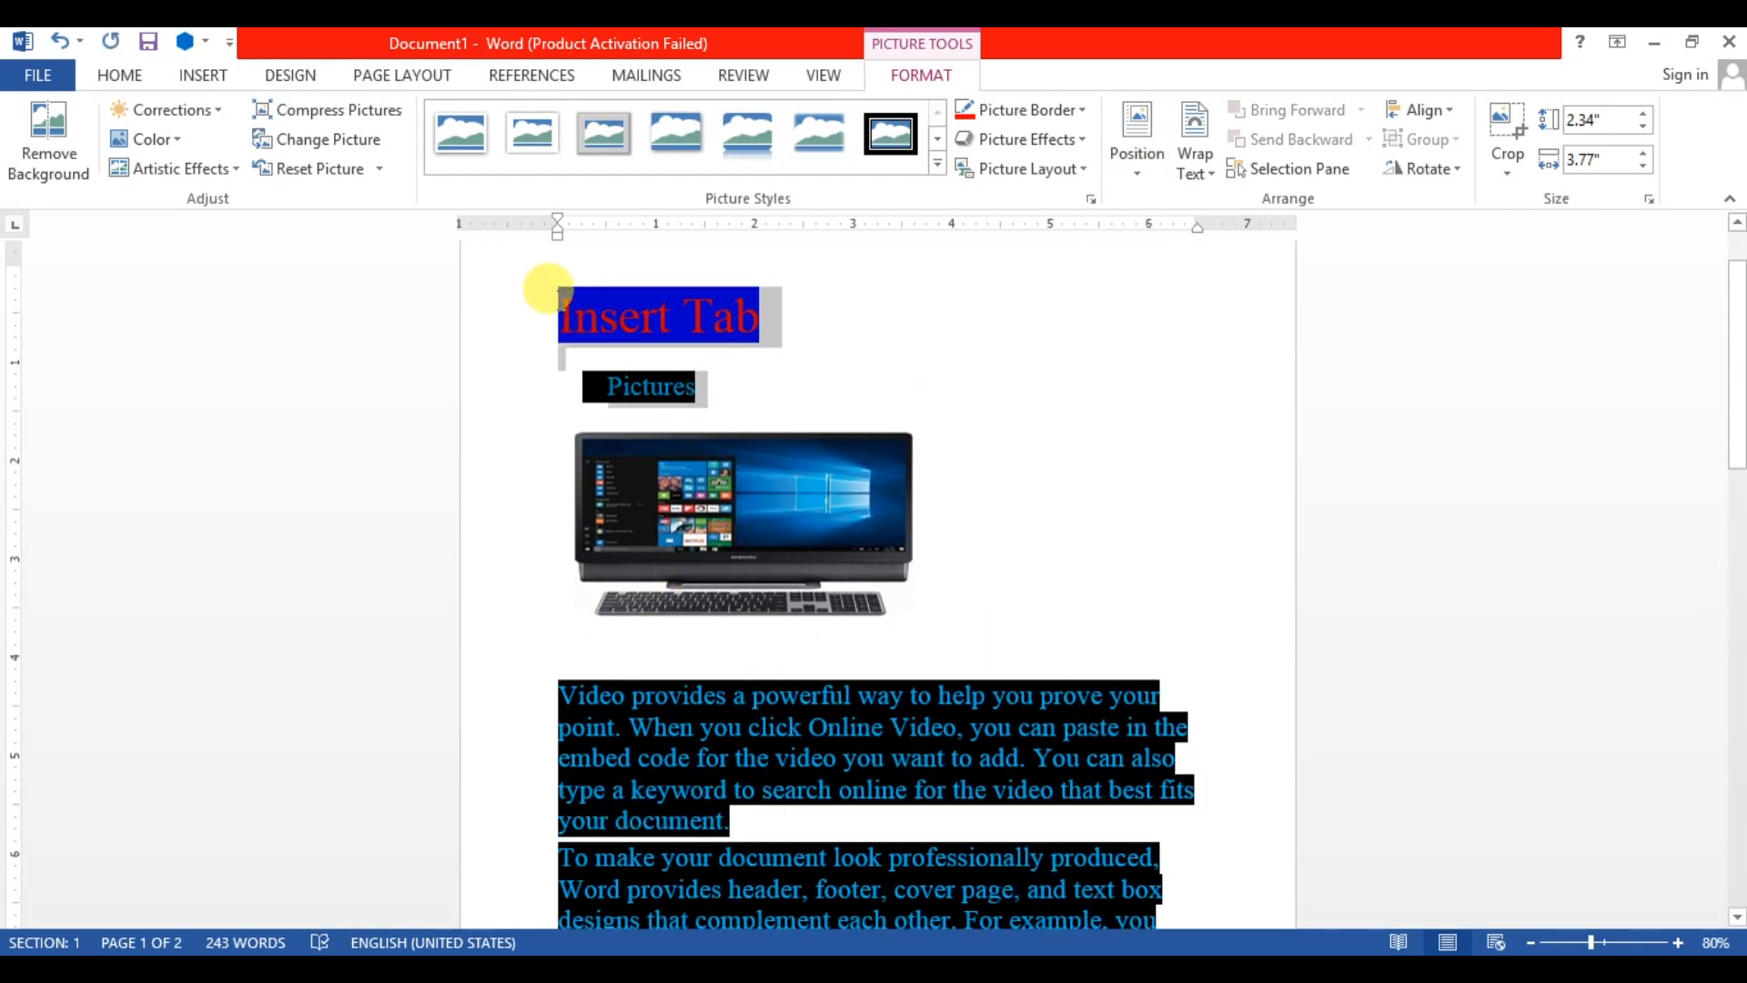
{"action": "left_click", "coordinate": [557, 668]}
{"action": "left_click_drag", "start_coordinate": [582, 728], "coordinate": [744, 819]}
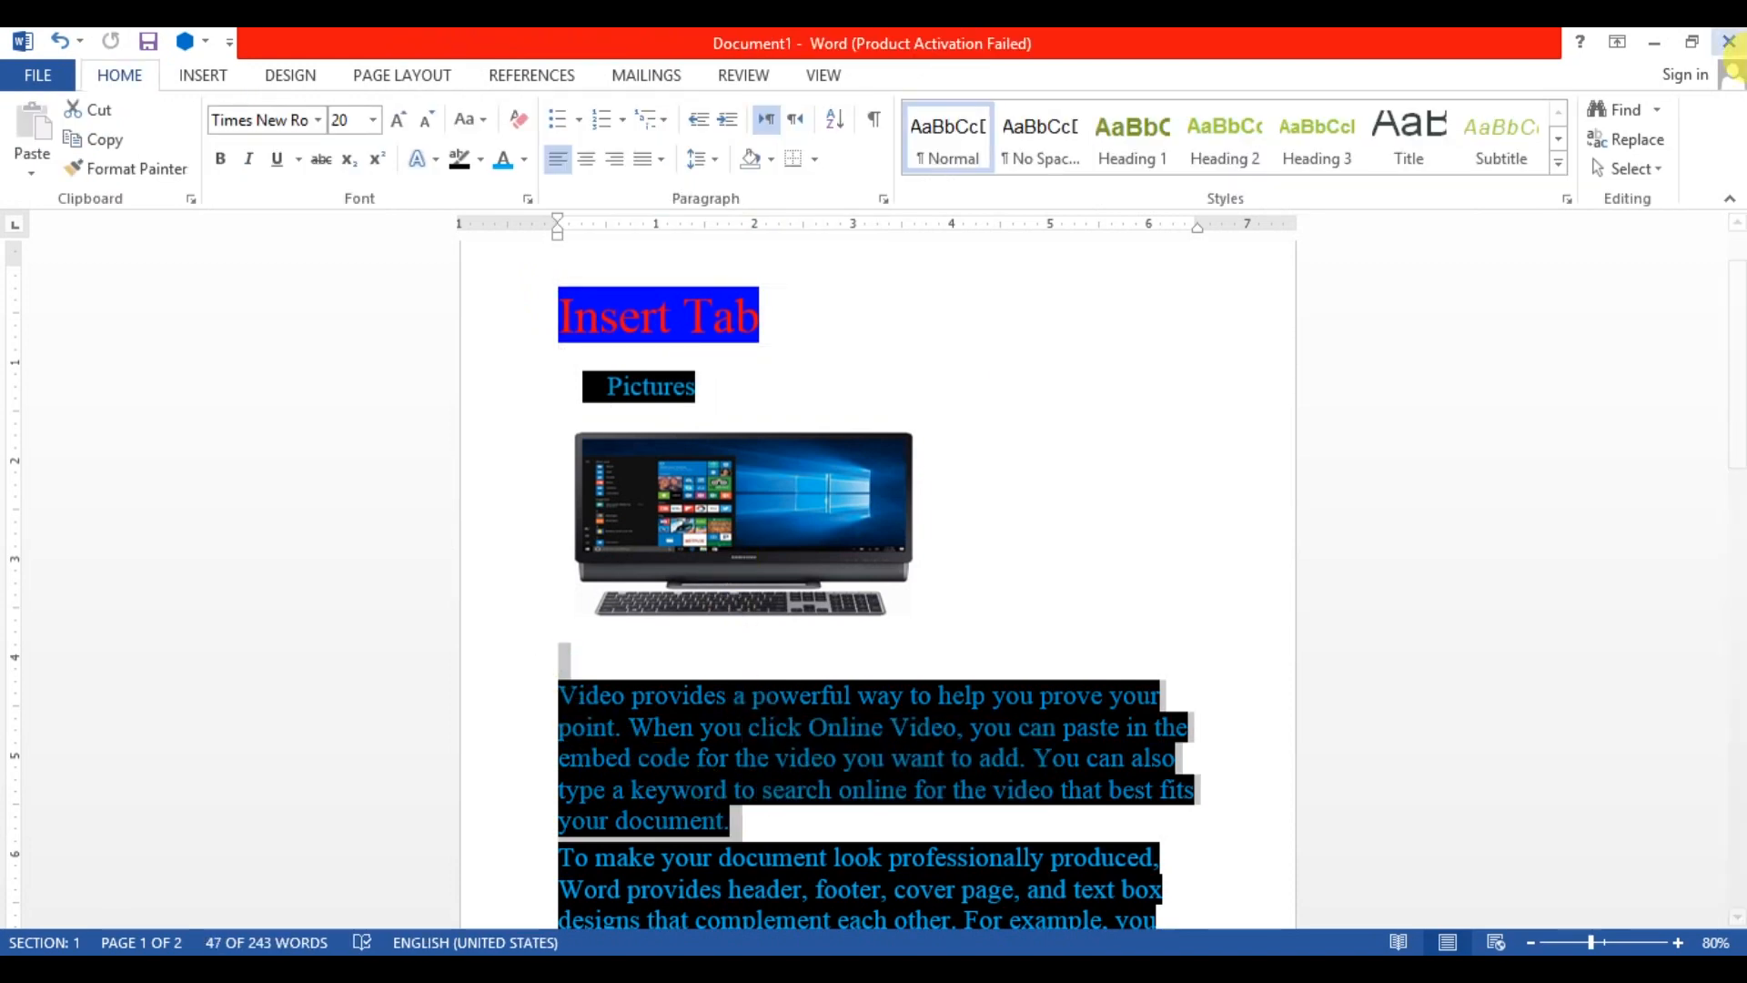
Find and start the Windows Magnifier app, and magnify the screen to 200%.
{"action": "left_click", "coordinate": [1709, 271]}
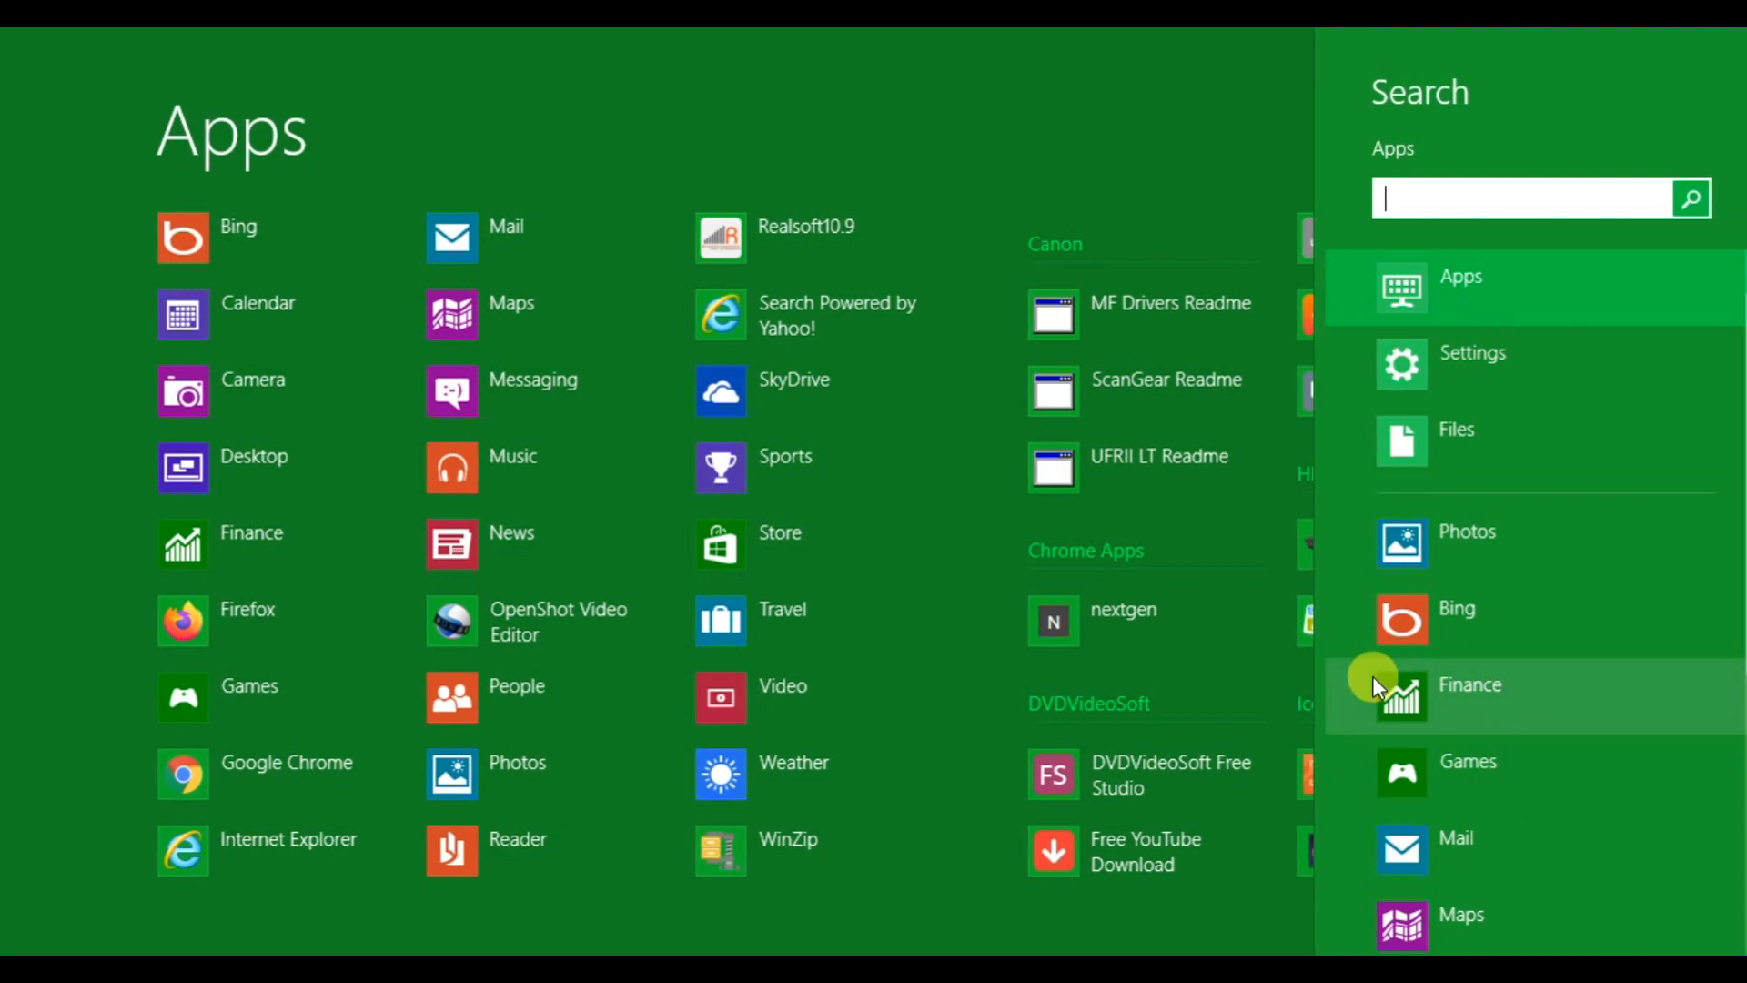
{"action": "type", "text": "magin"}
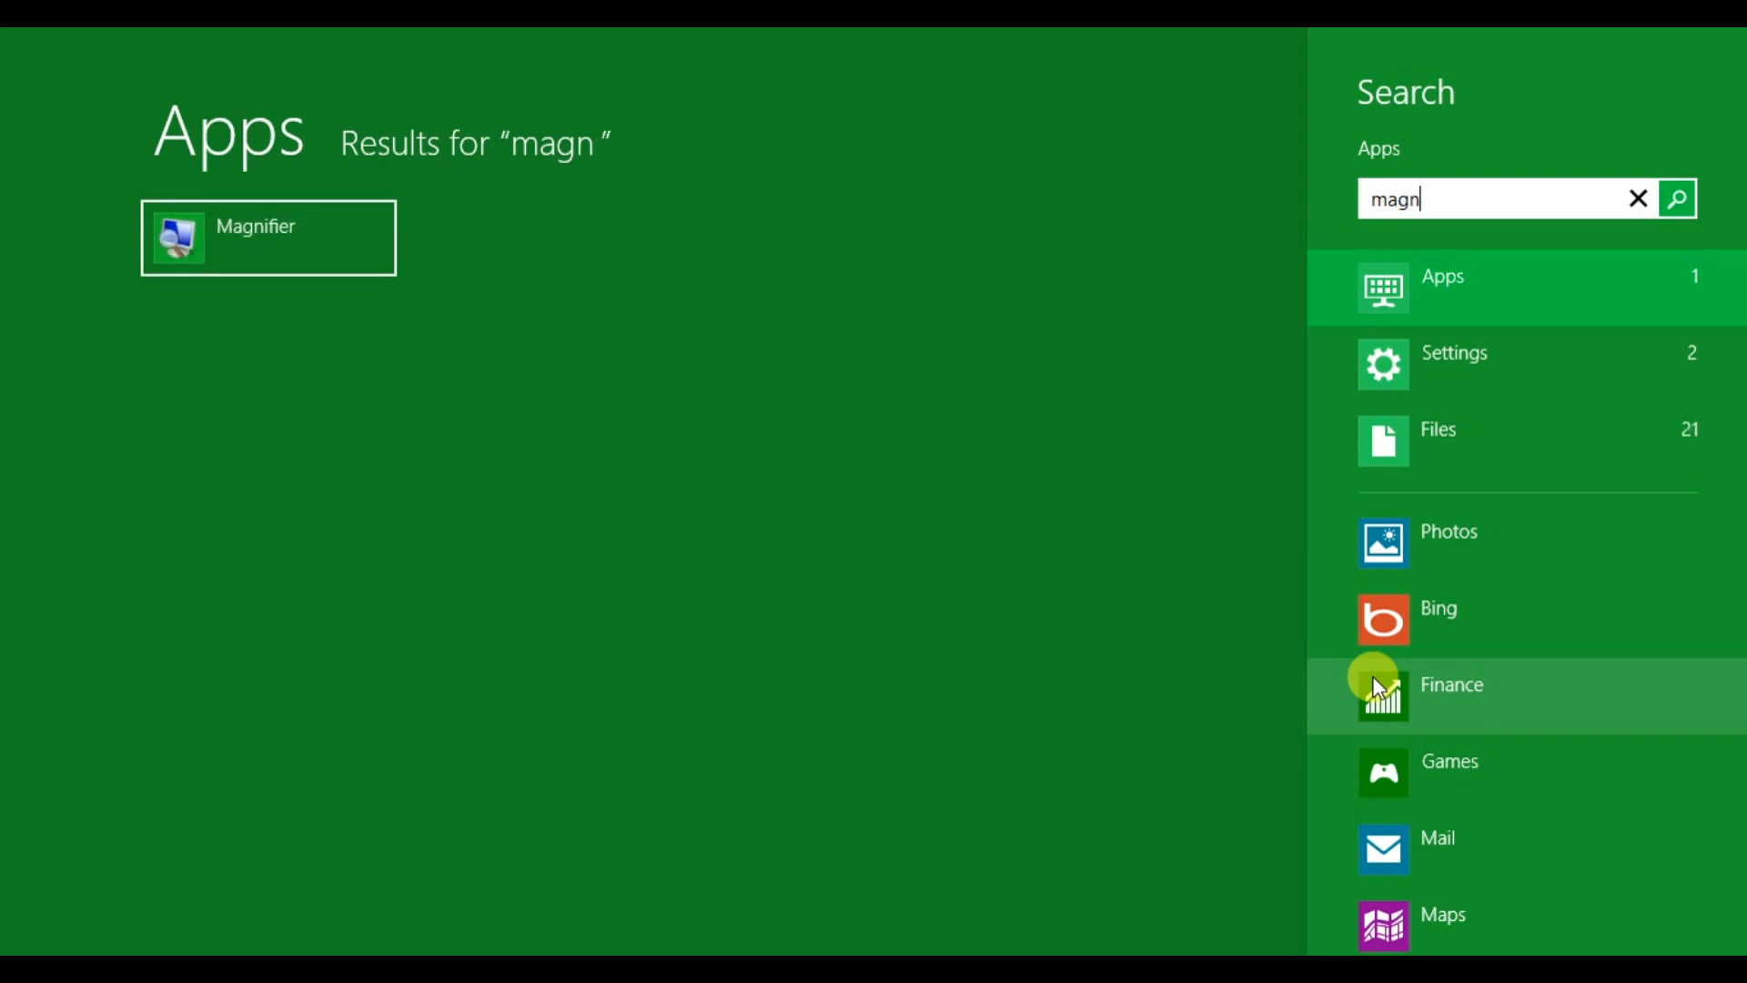
{"action": "key", "text": "Return"}
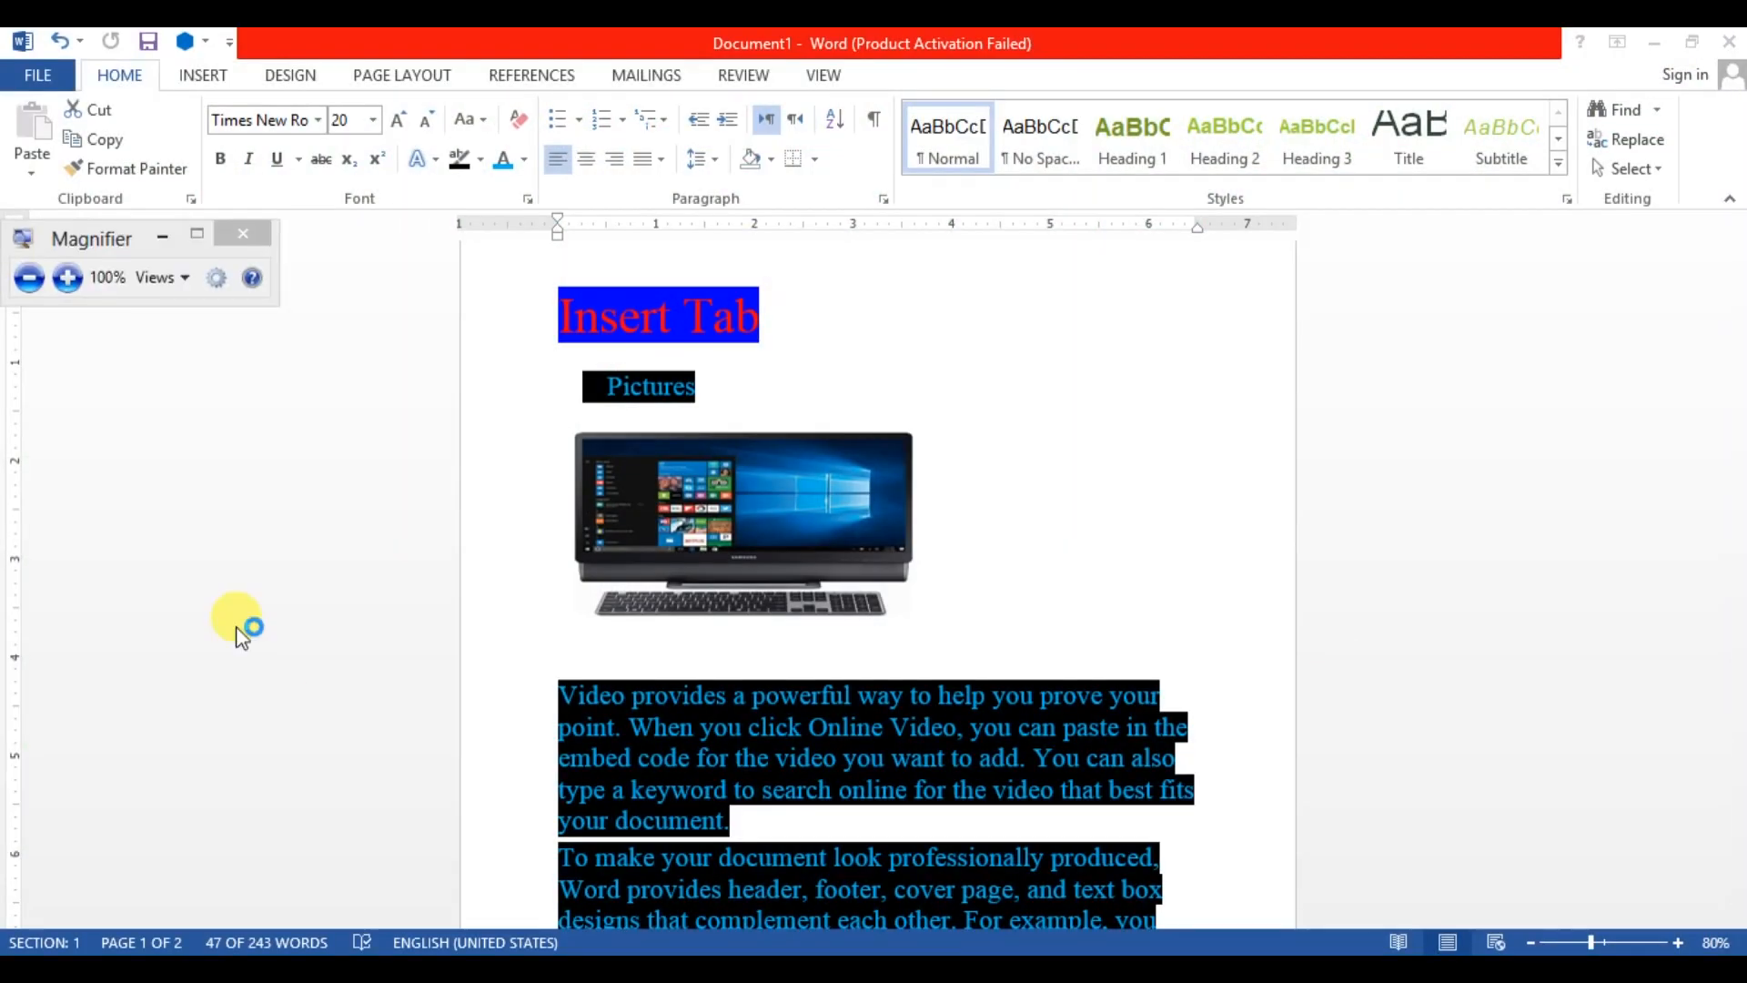
{"action": "left_click", "coordinate": [68, 278]}
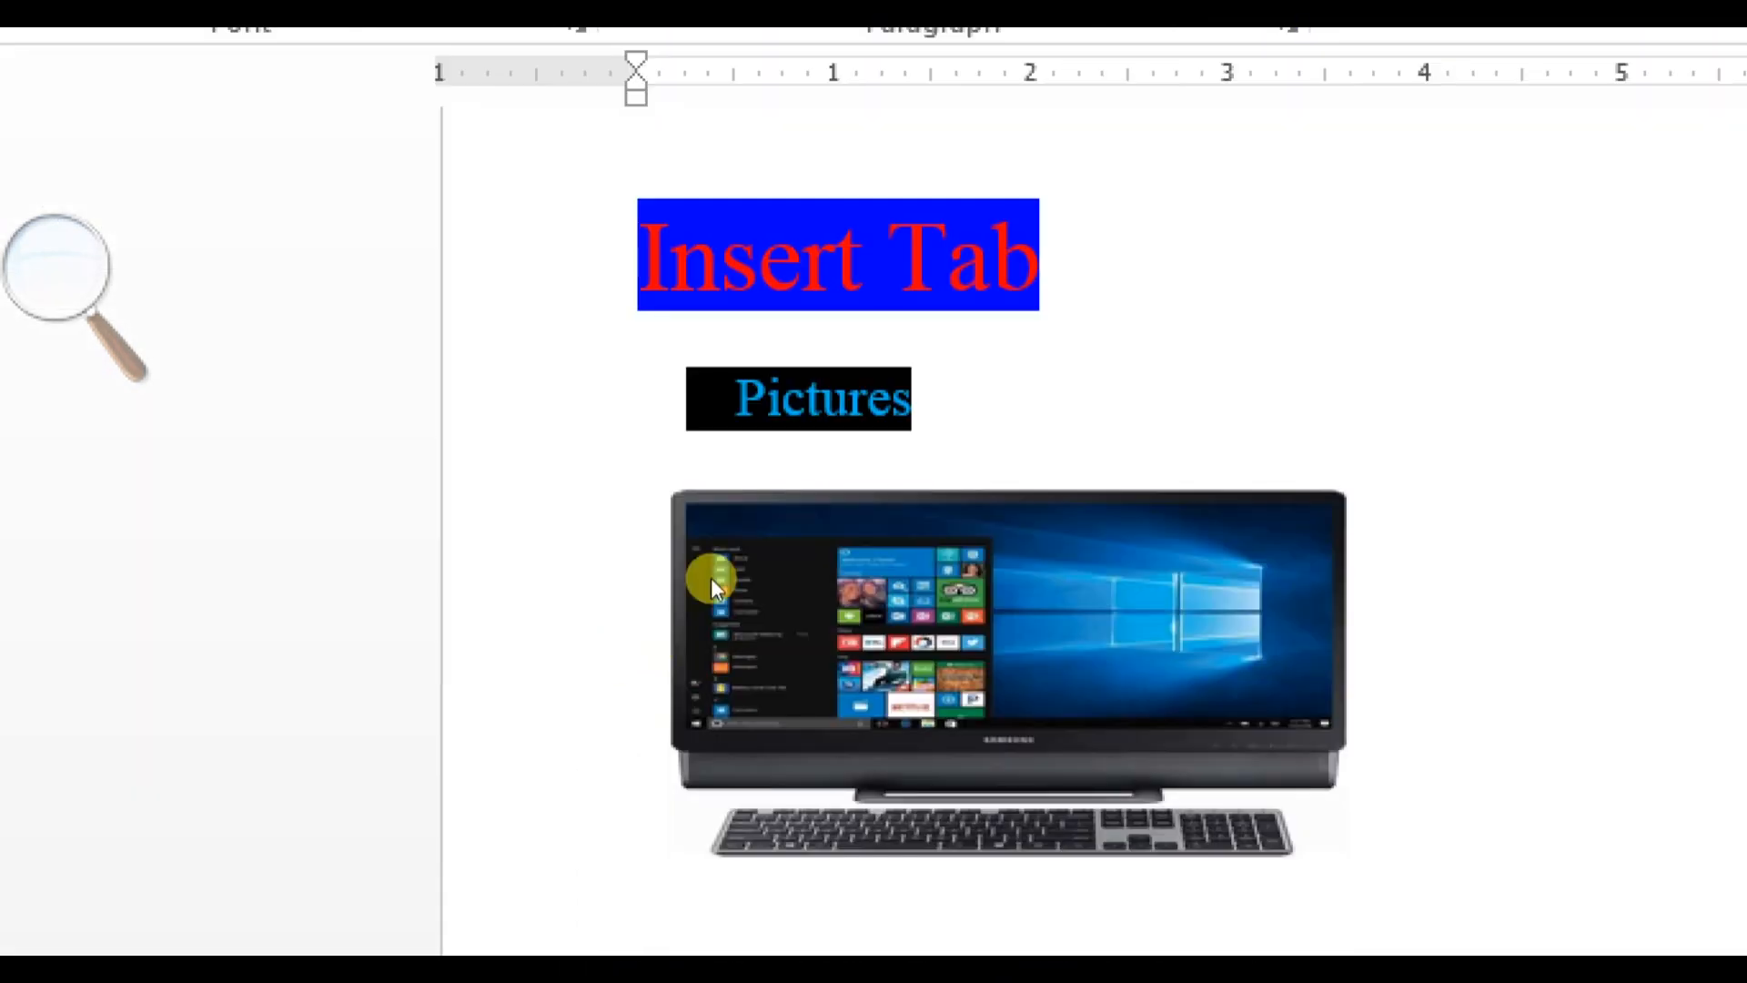
Select the computer picture and preview the top-row text-wrapping positions for it without applying one.
{"action": "left_click", "coordinate": [735, 503]}
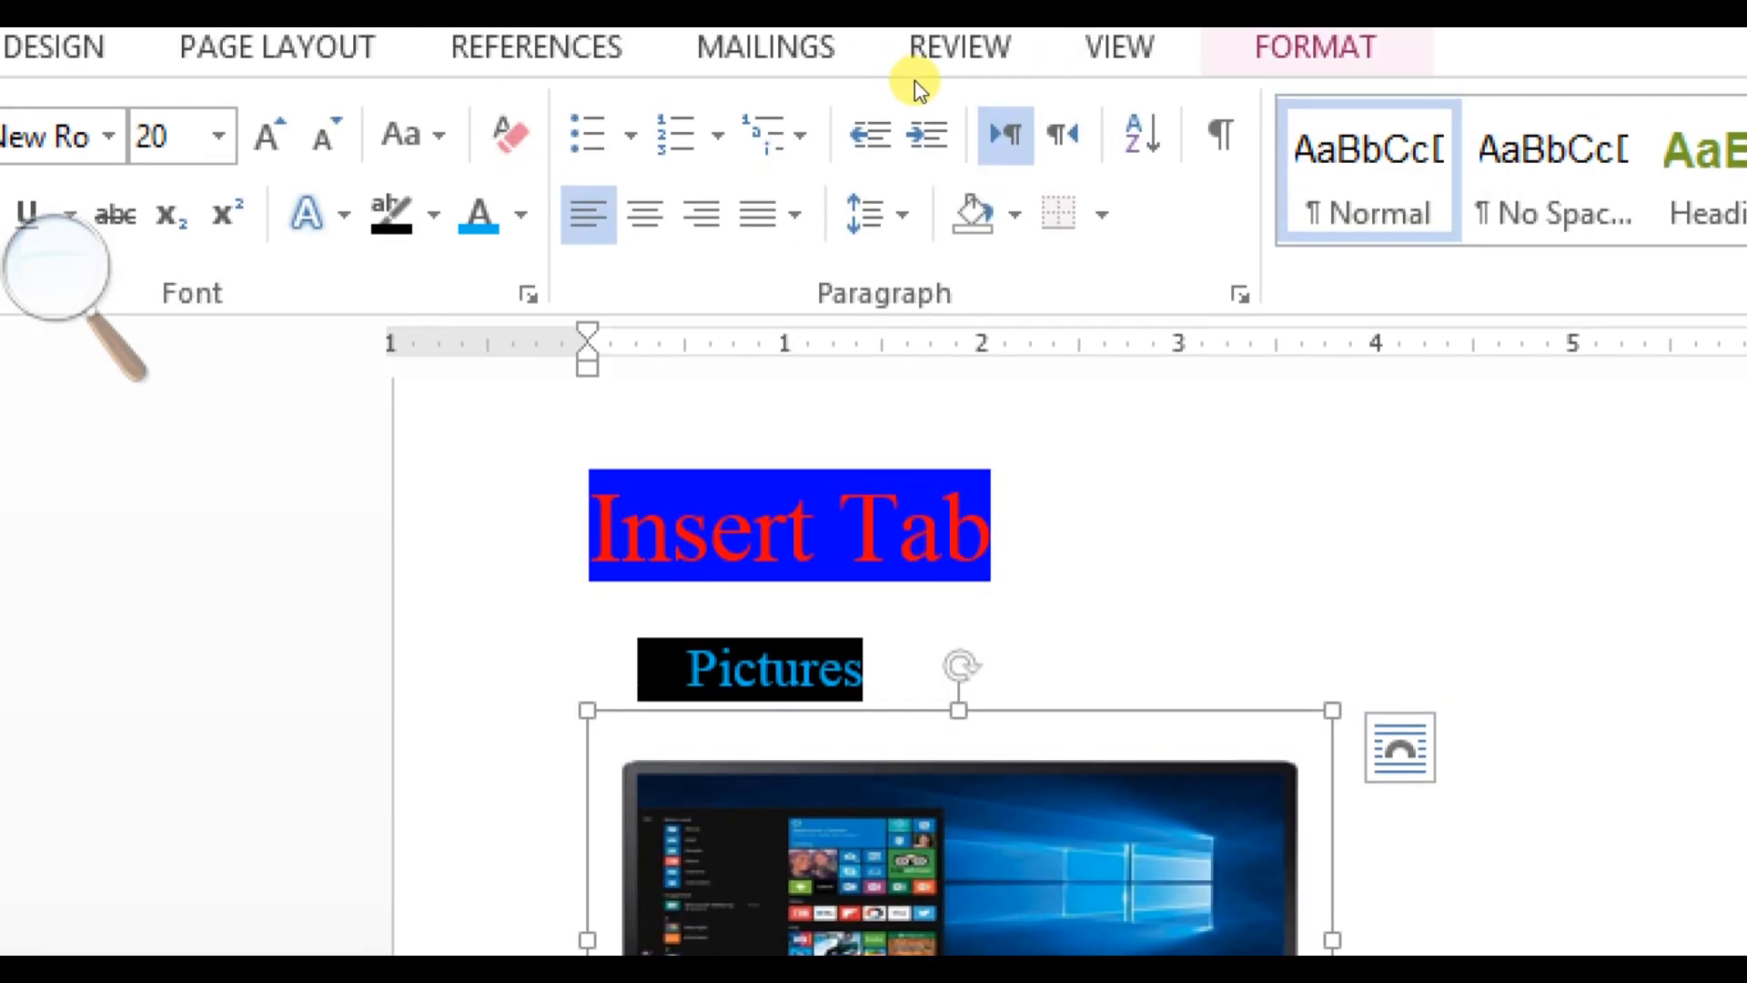
{"action": "left_click", "coordinate": [1315, 47]}
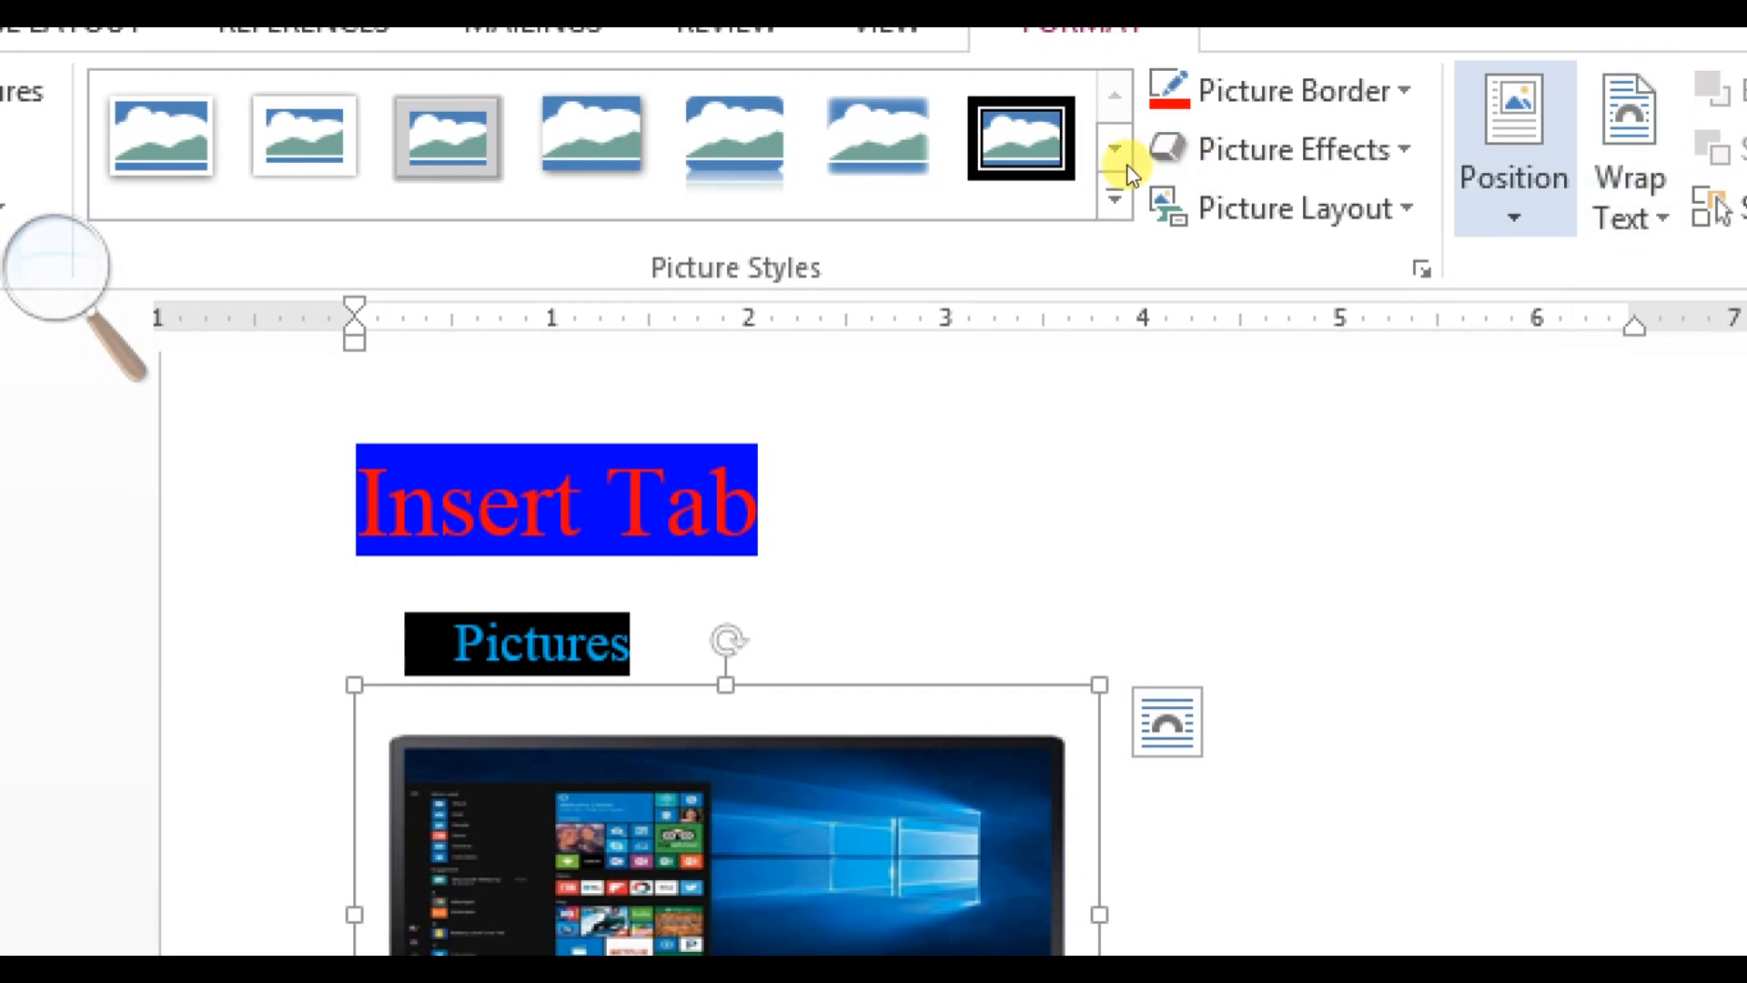
{"action": "left_click", "coordinate": [1514, 150]}
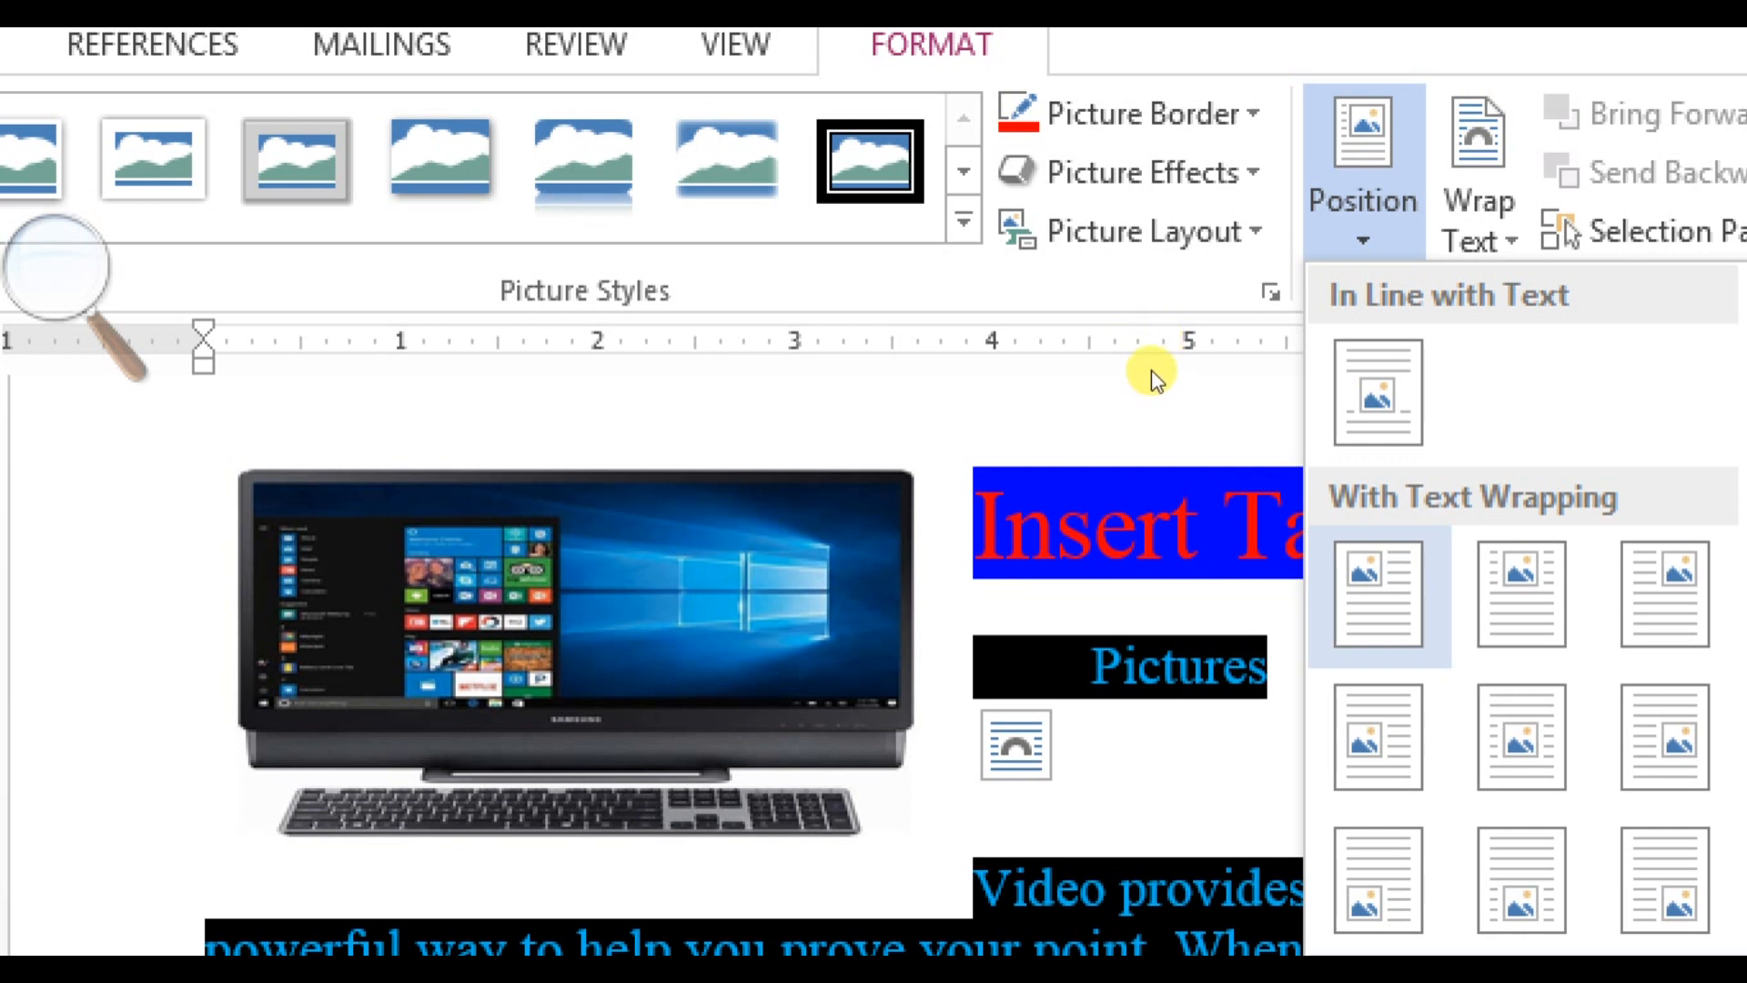
{"action": "key", "text": "Right"}
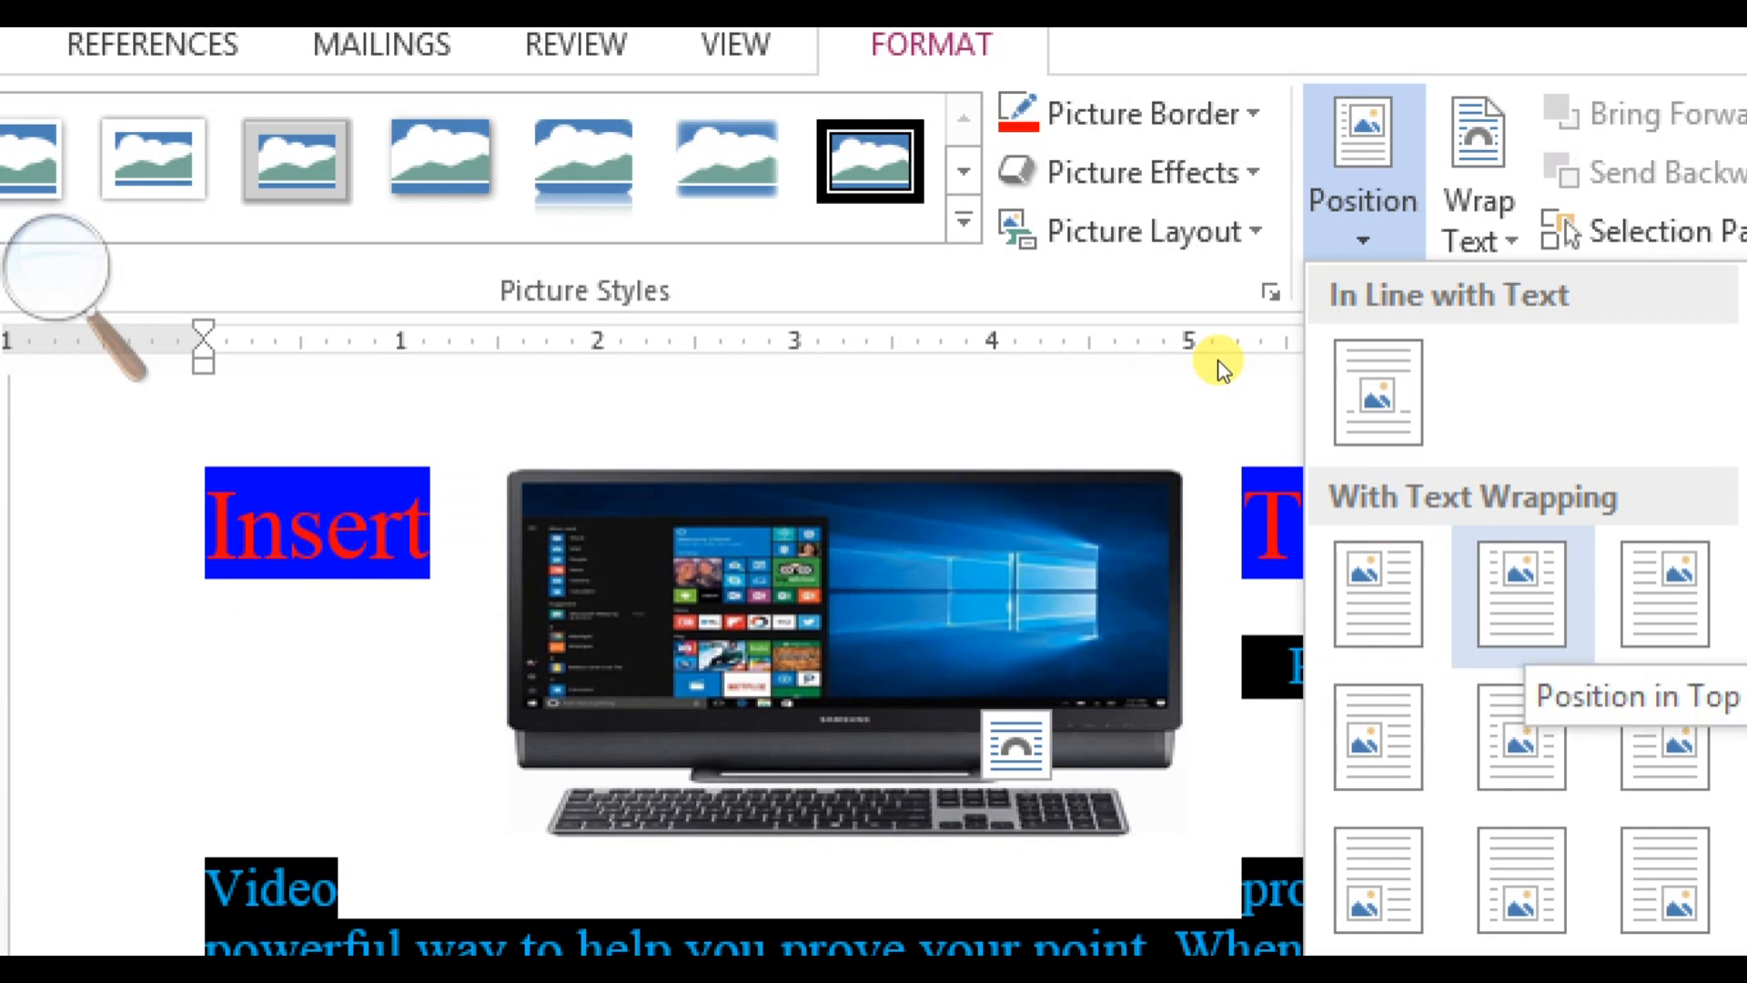
{"action": "key", "text": "Right"}
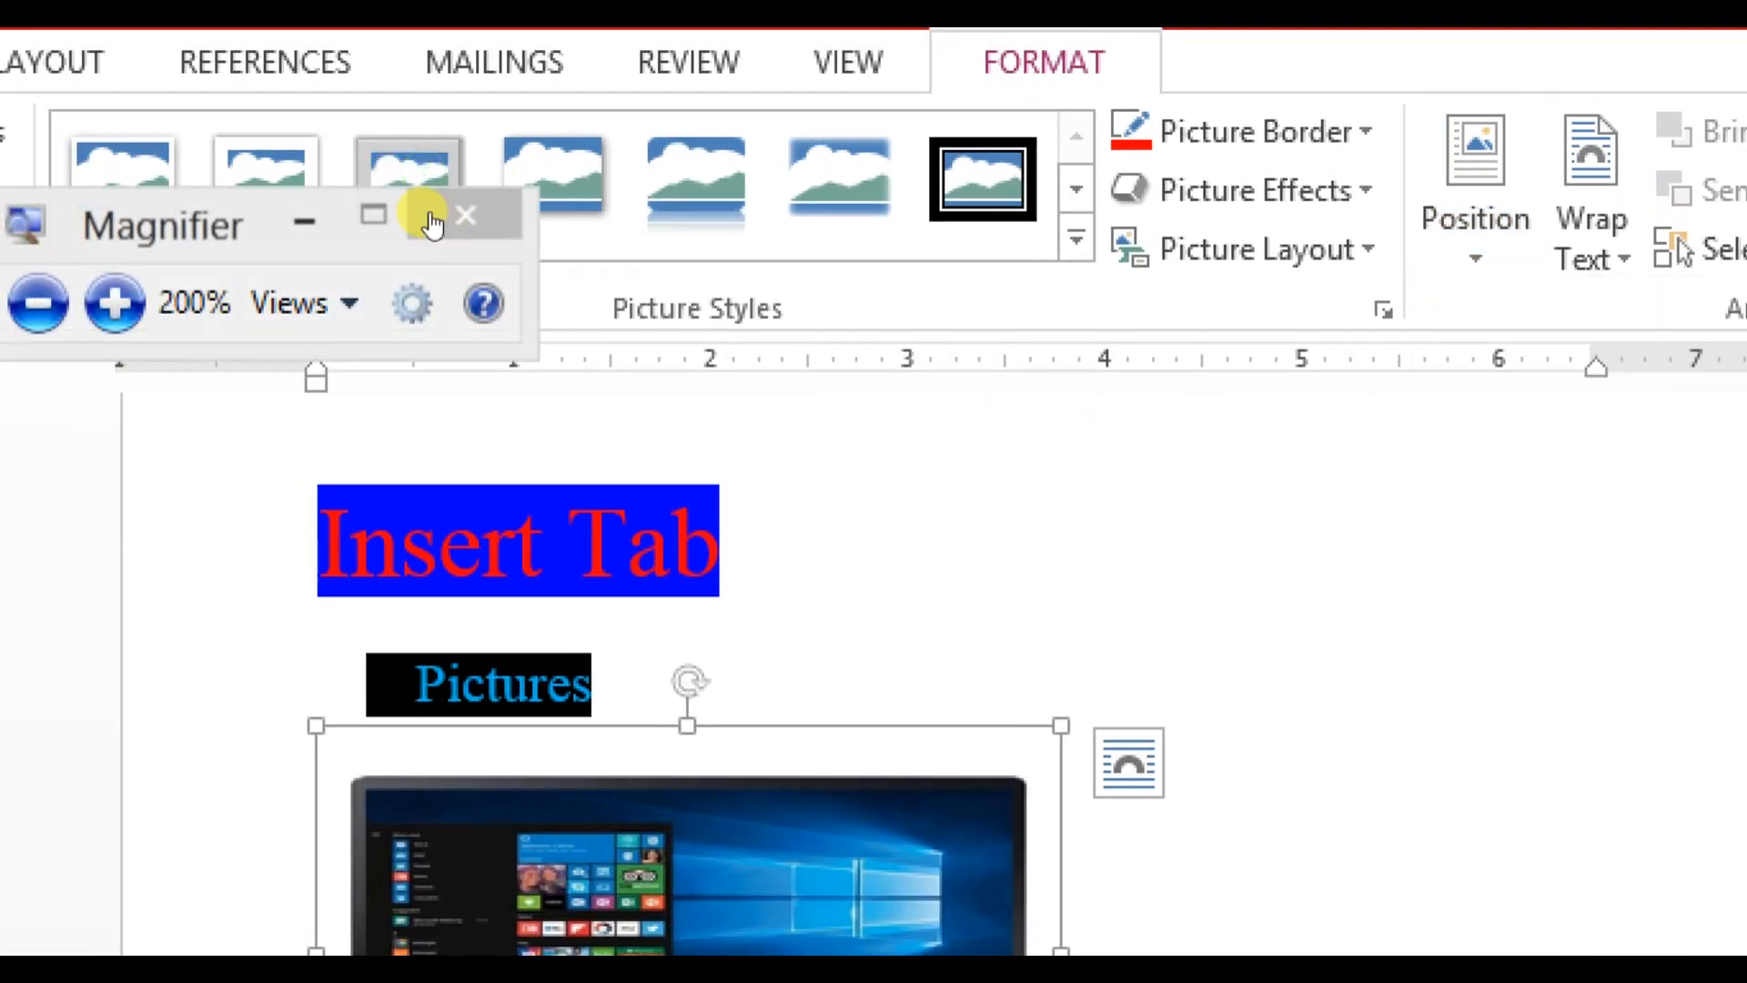
Return the screen magnification to 100% and close Magnifier.
{"action": "left_click", "coordinate": [39, 300]}
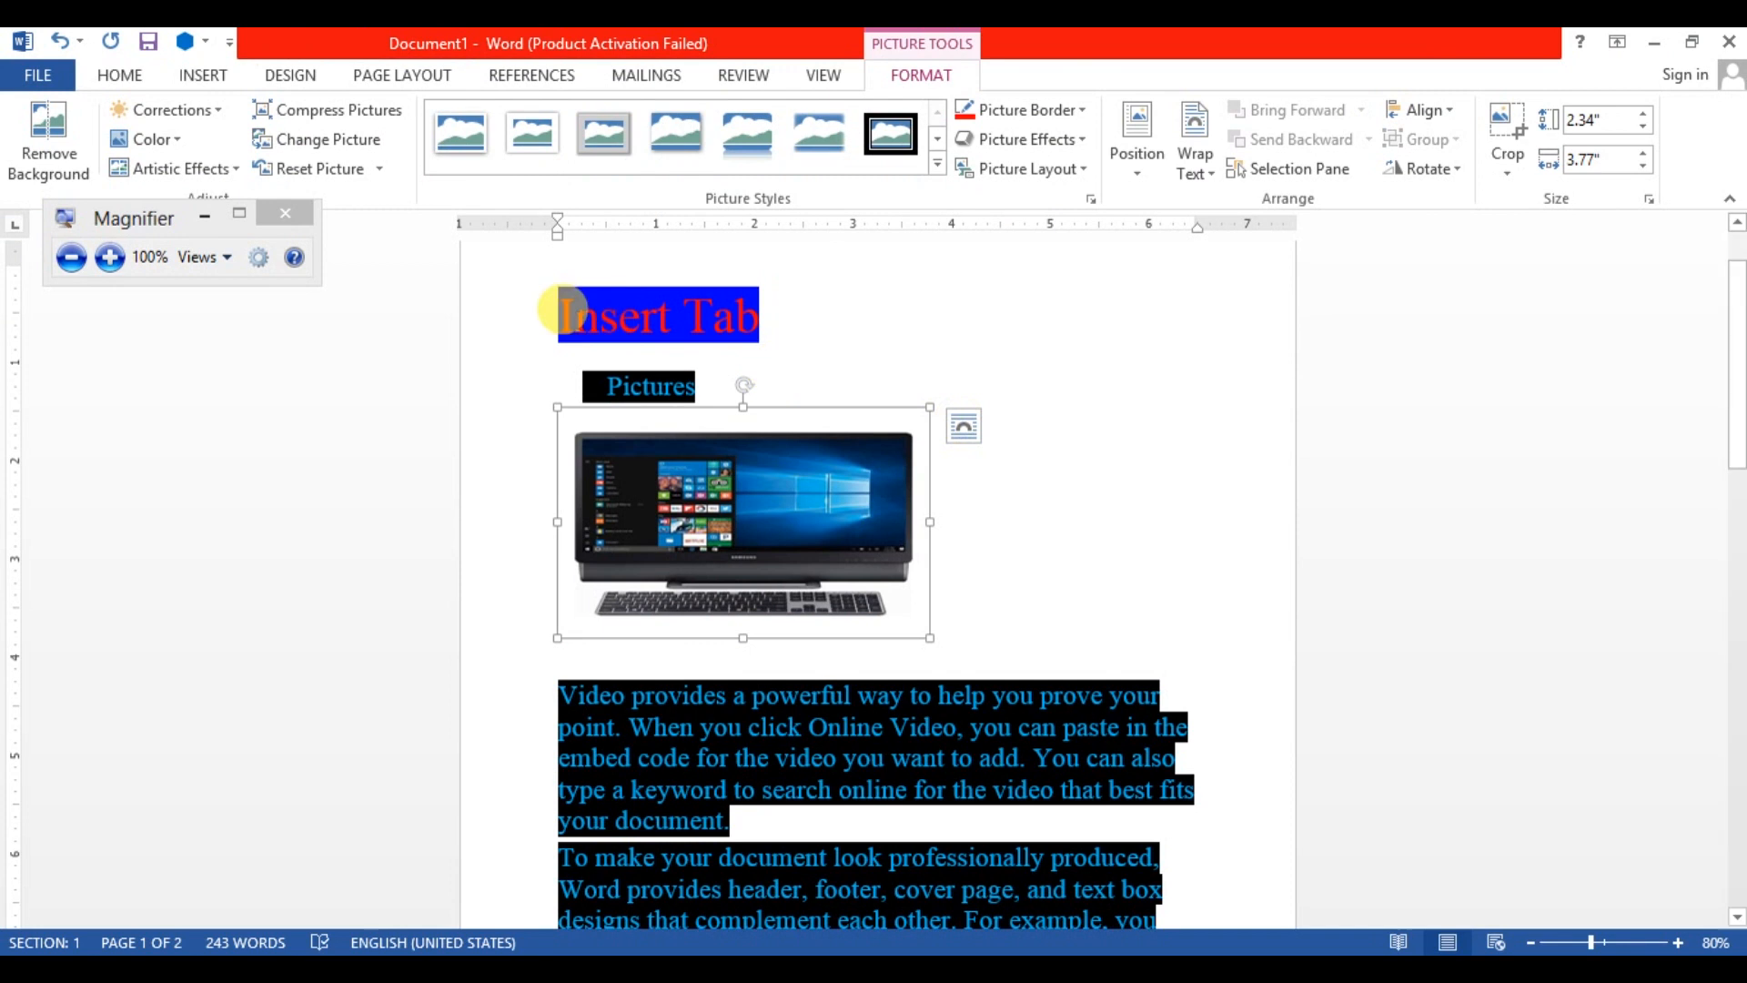
{"action": "left_click", "coordinate": [306, 215]}
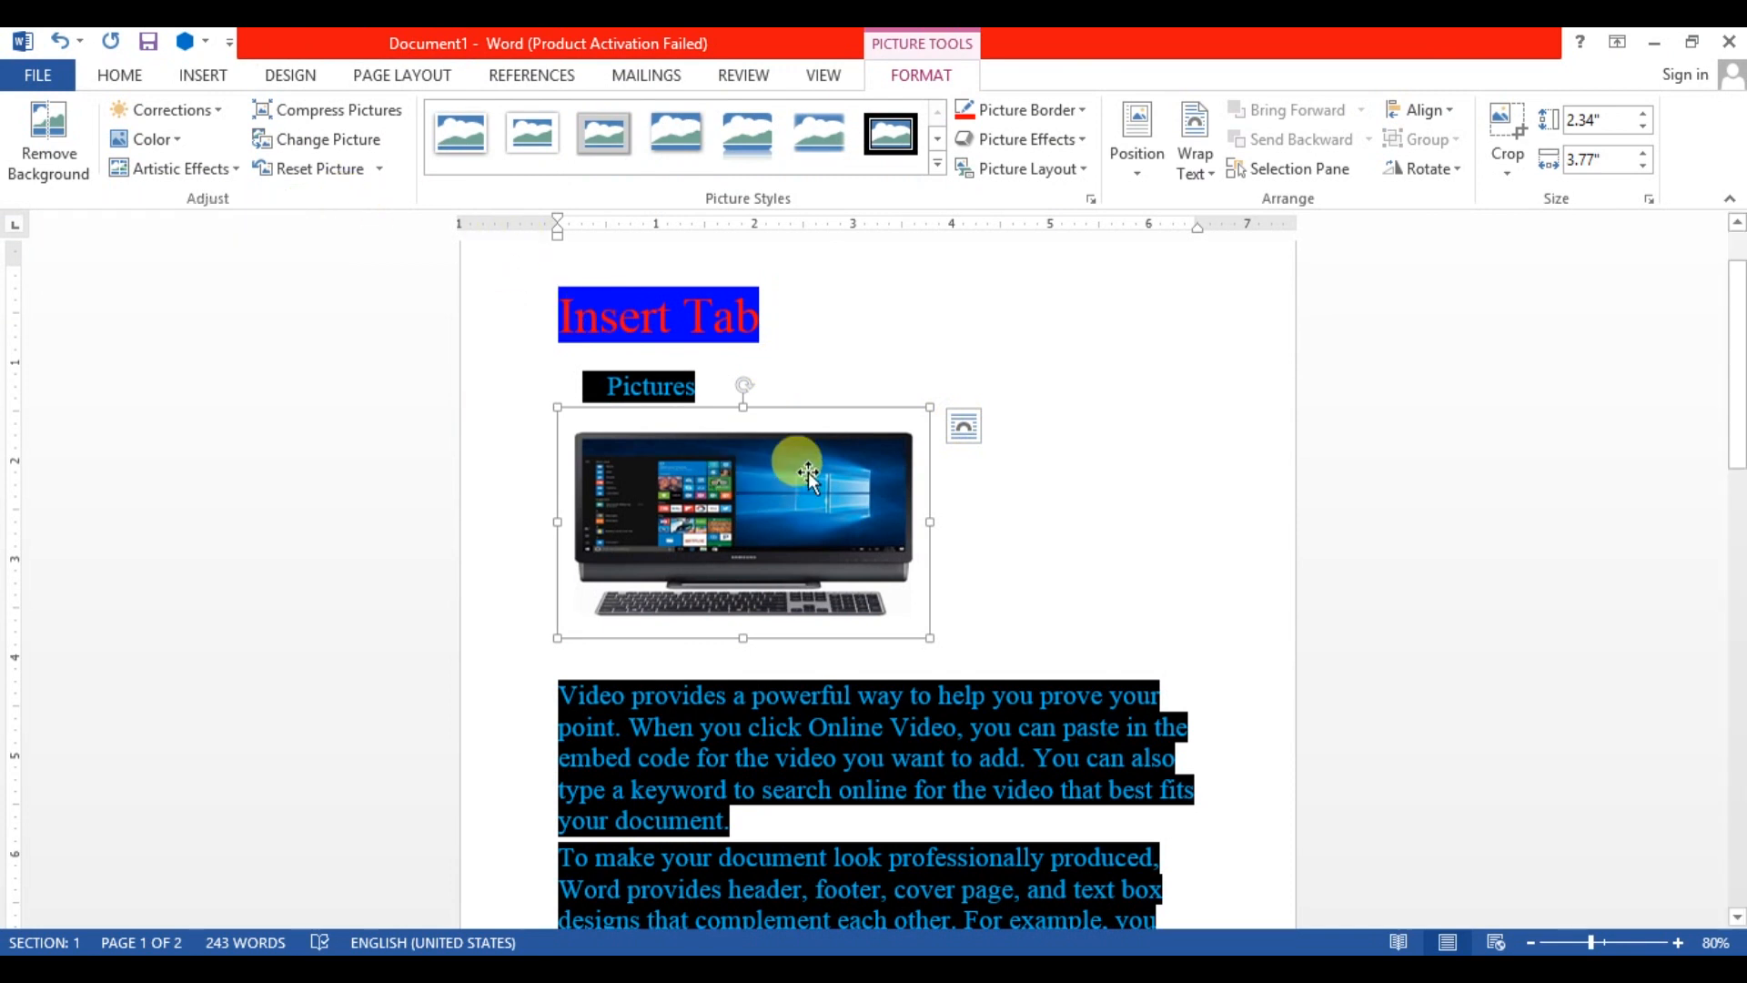
Position the computer picture at the bottom right of the page with text wrapping, and check its placement there.
{"action": "left_click", "coordinate": [1139, 173]}
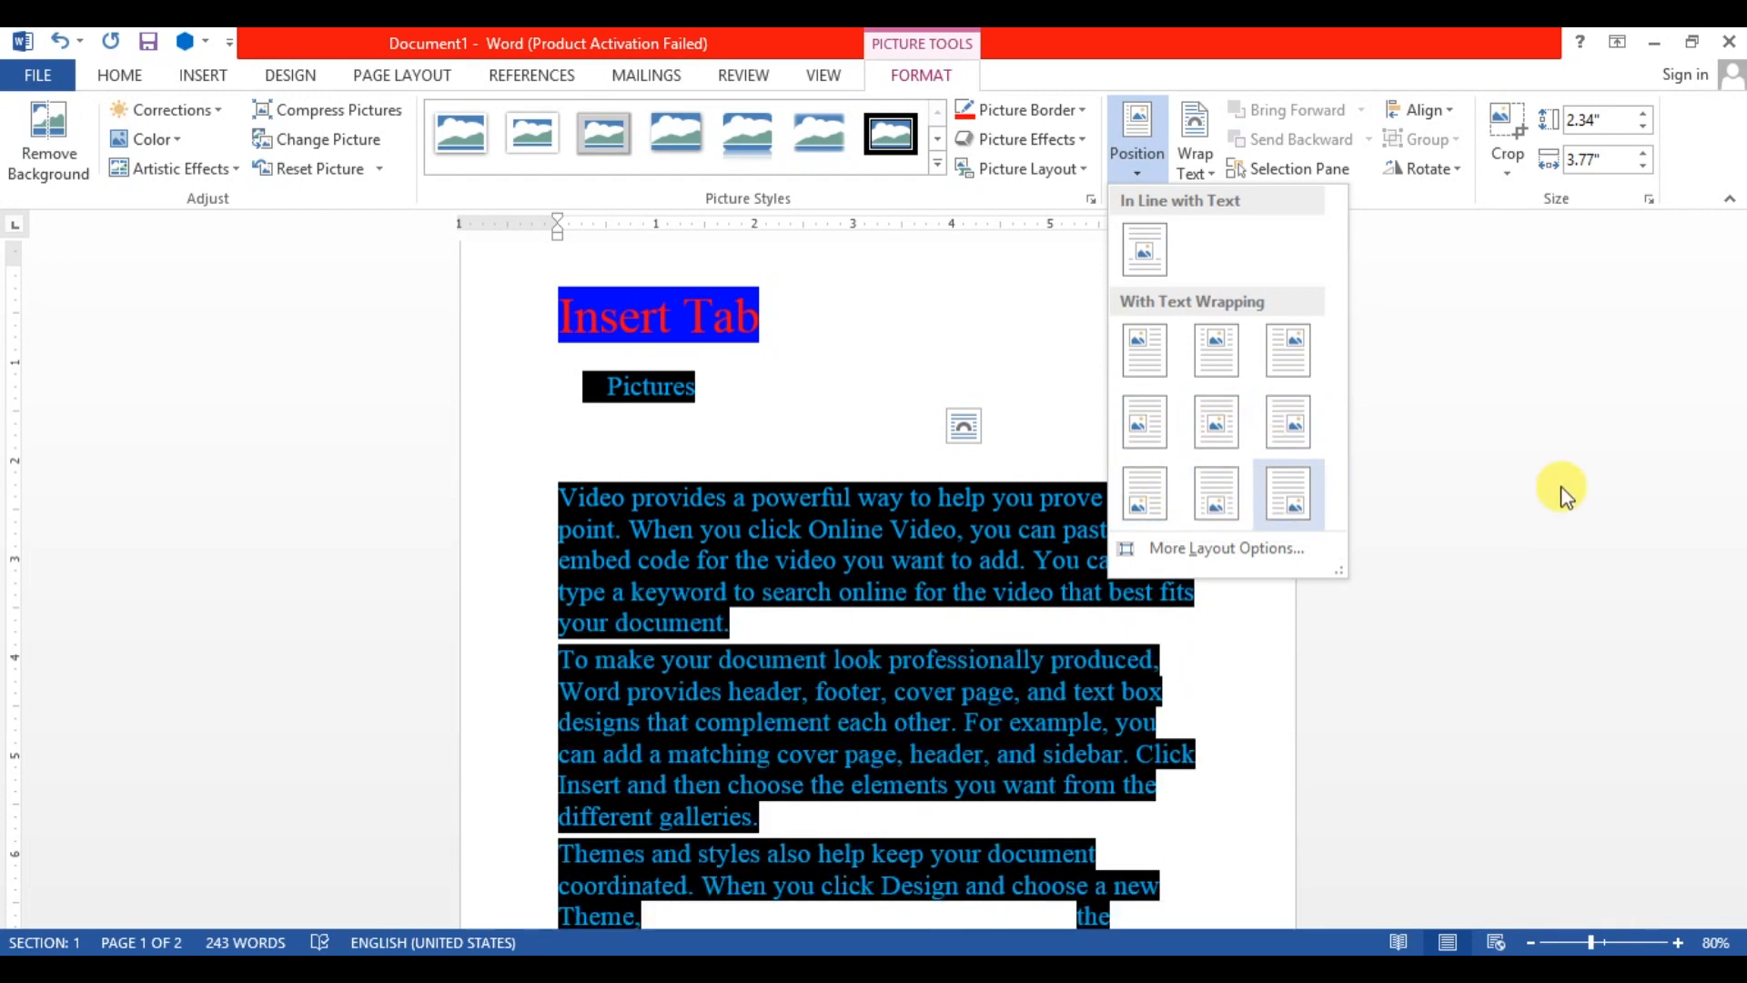
{"action": "left_click", "coordinate": [1297, 494]}
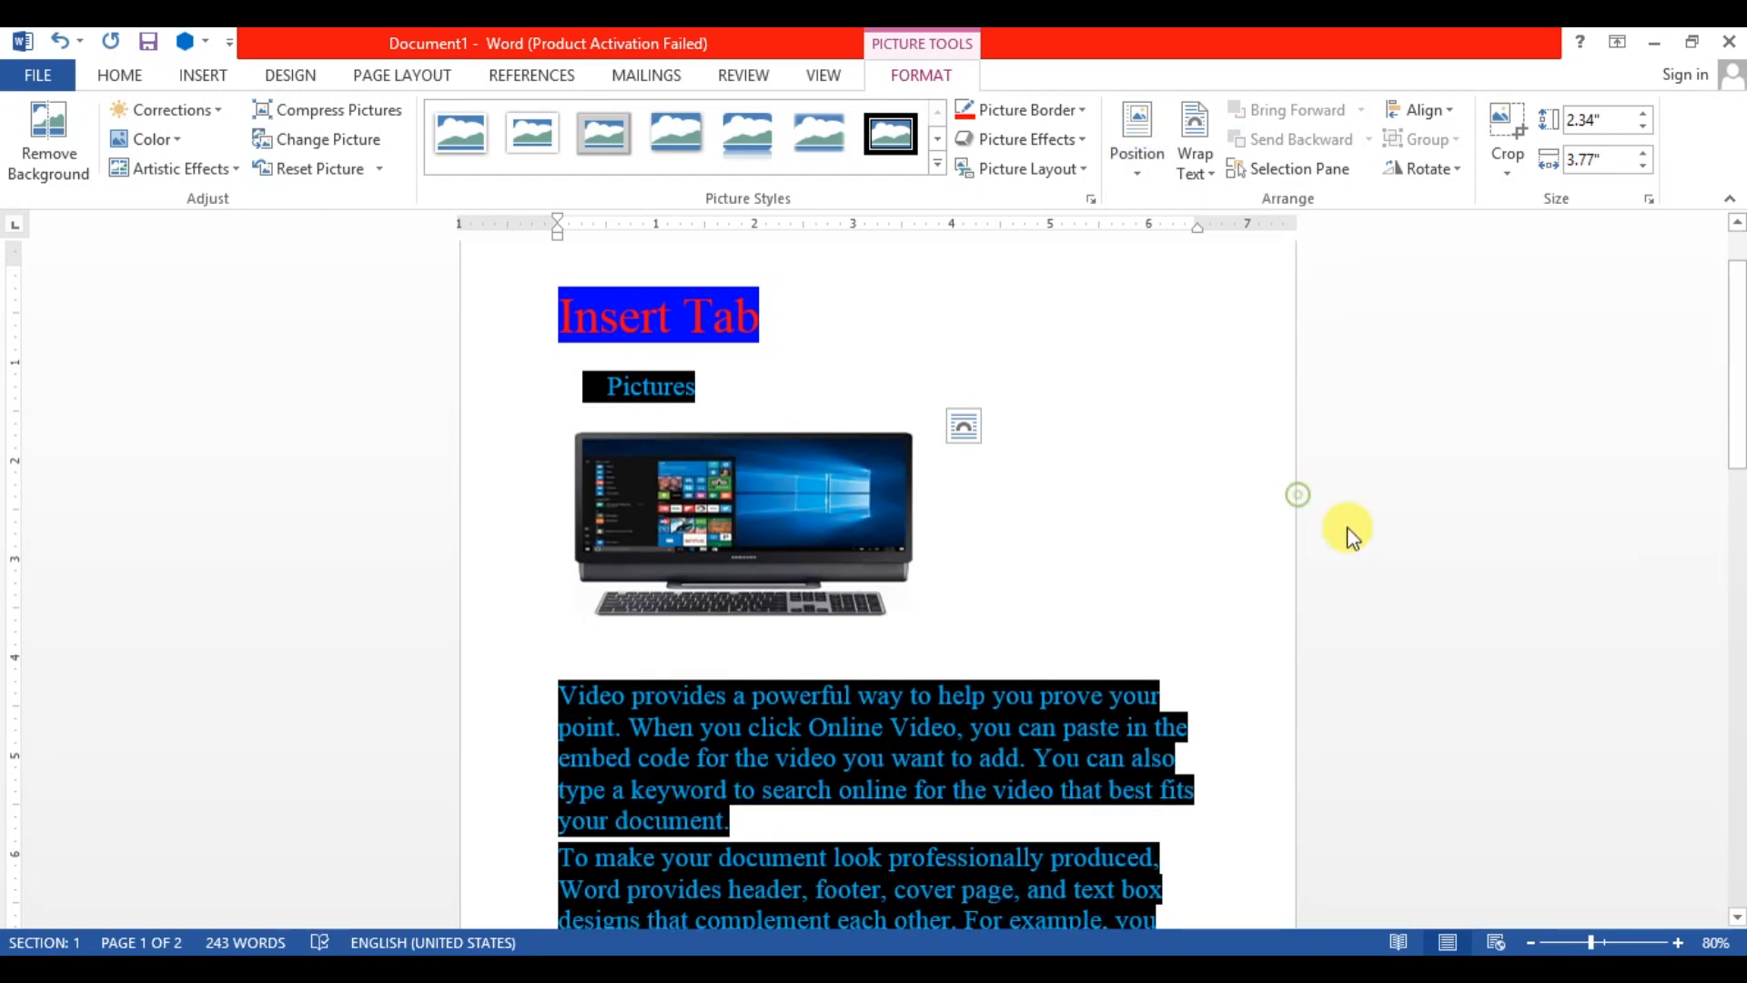
{"action": "left_click_drag", "start_coordinate": [1738, 446], "coordinate": [1737, 559]}
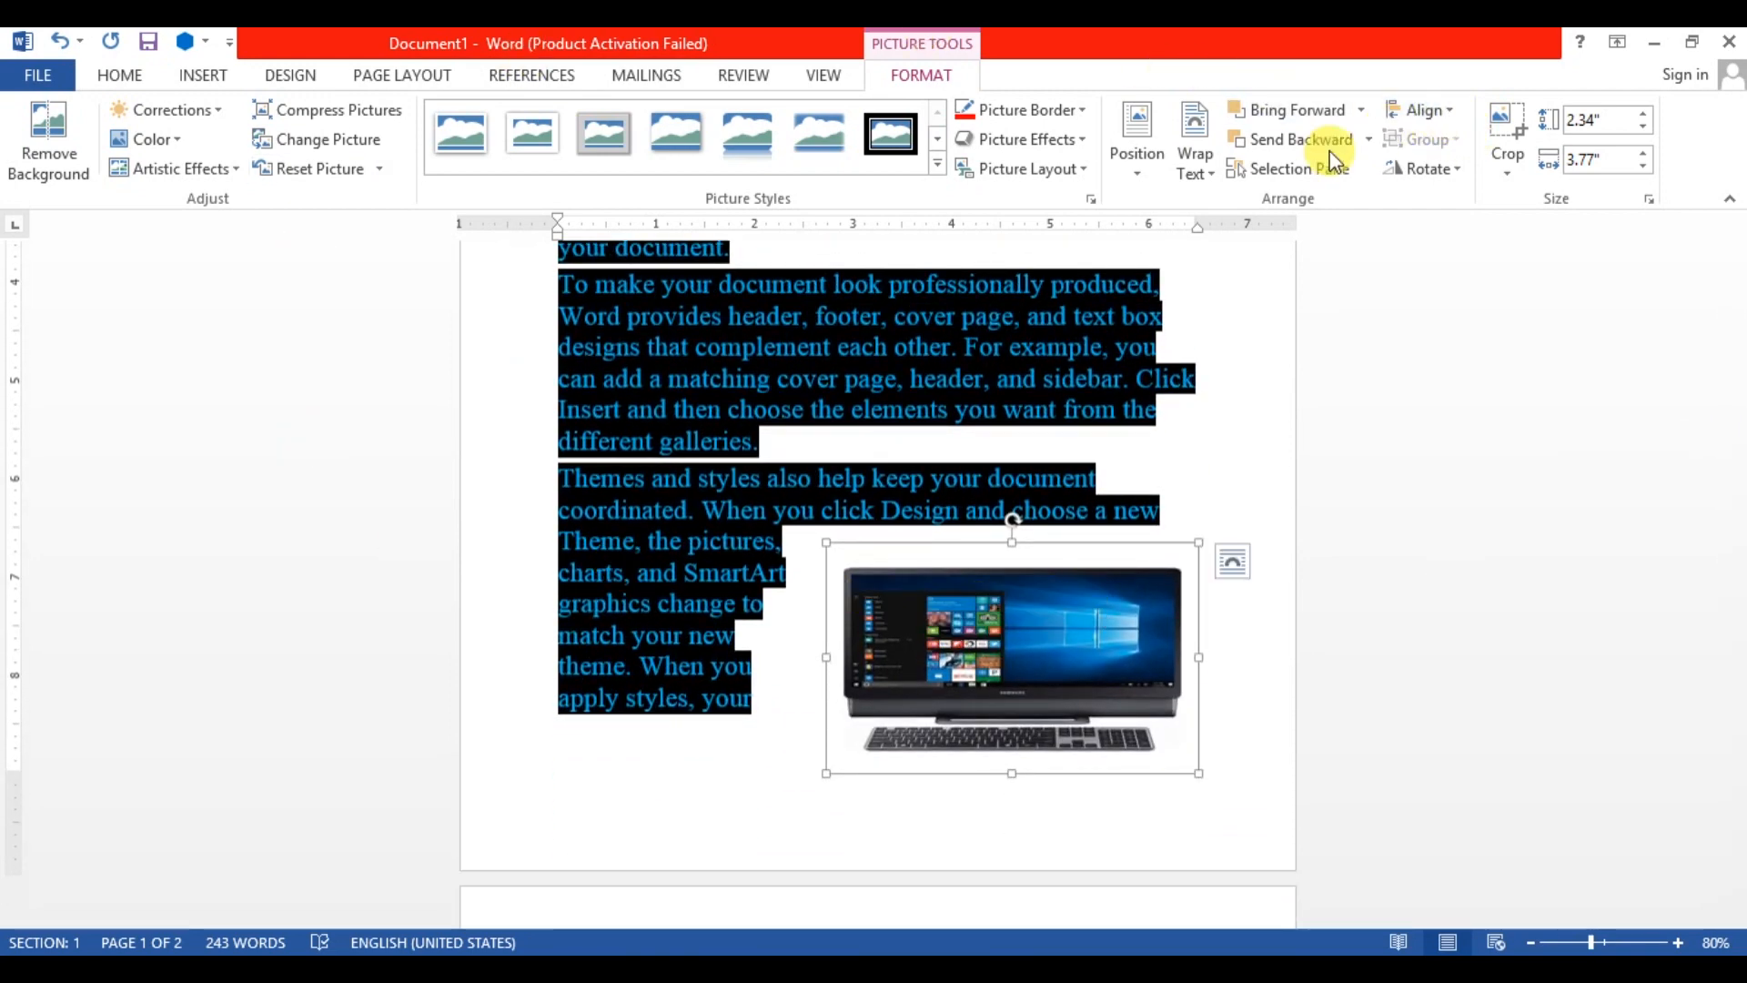
Set the computer picture's text wrapping back to In Line with Text.
{"action": "left_click", "coordinate": [1216, 178]}
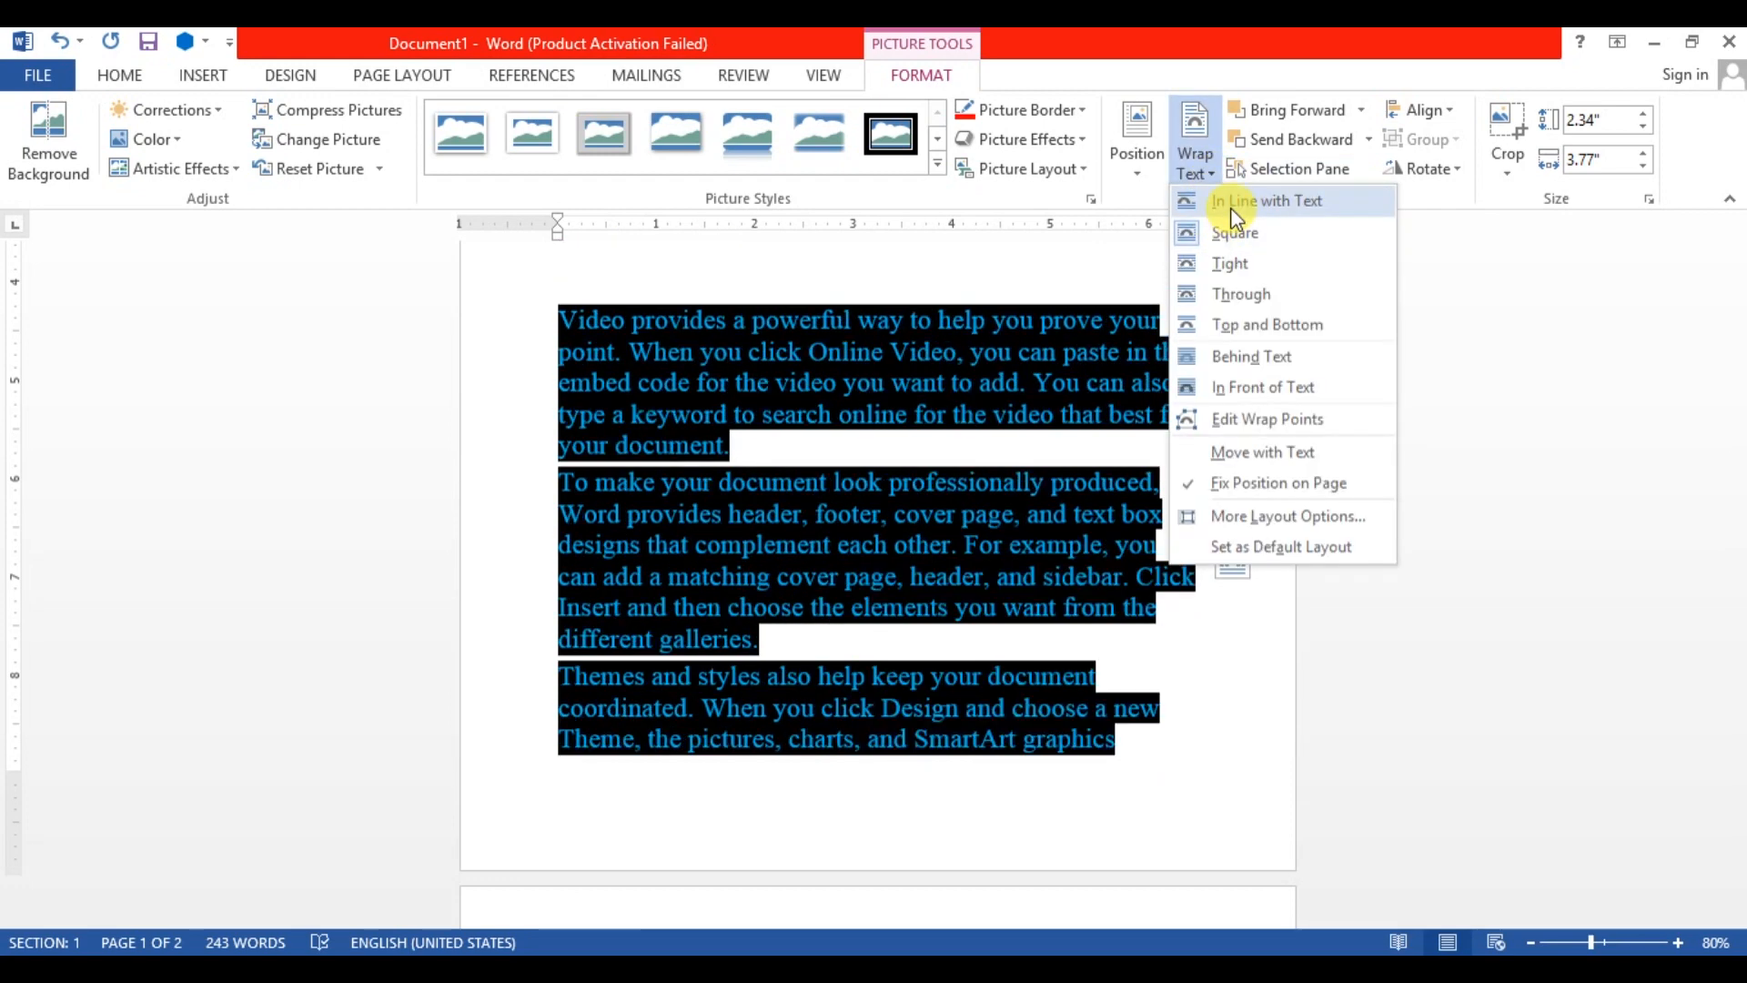
{"action": "left_click", "coordinate": [1148, 173]}
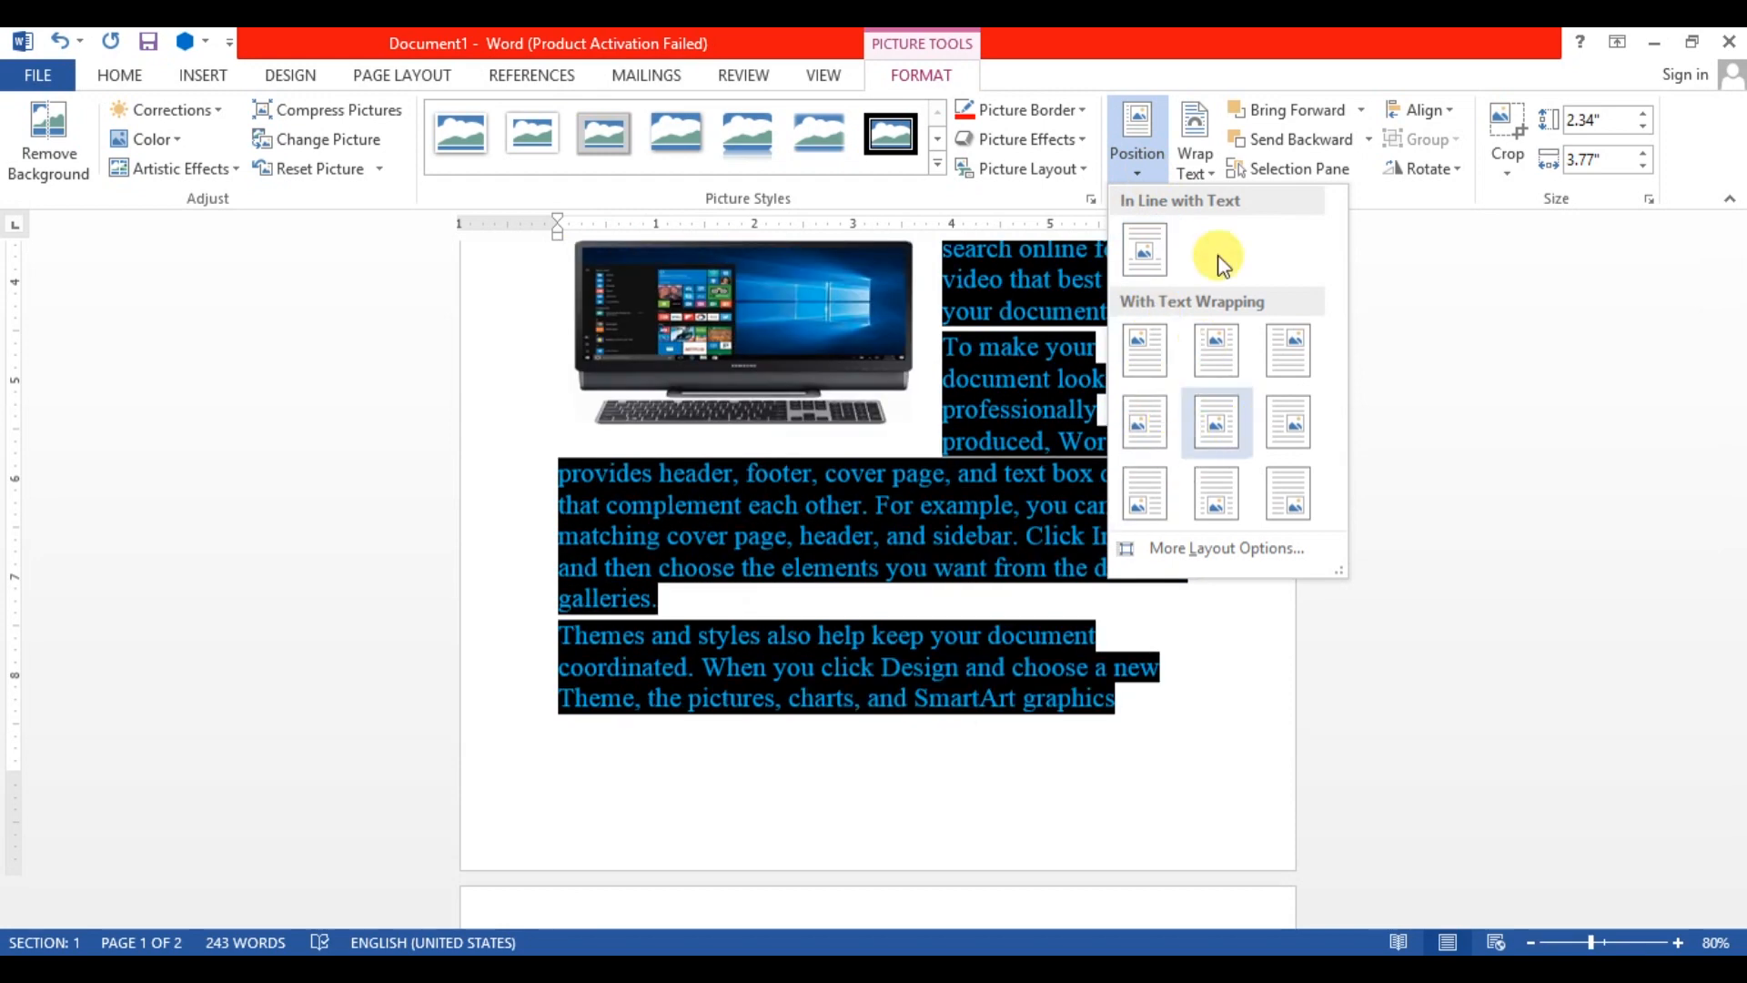
{"action": "left_click", "coordinate": [1208, 173]}
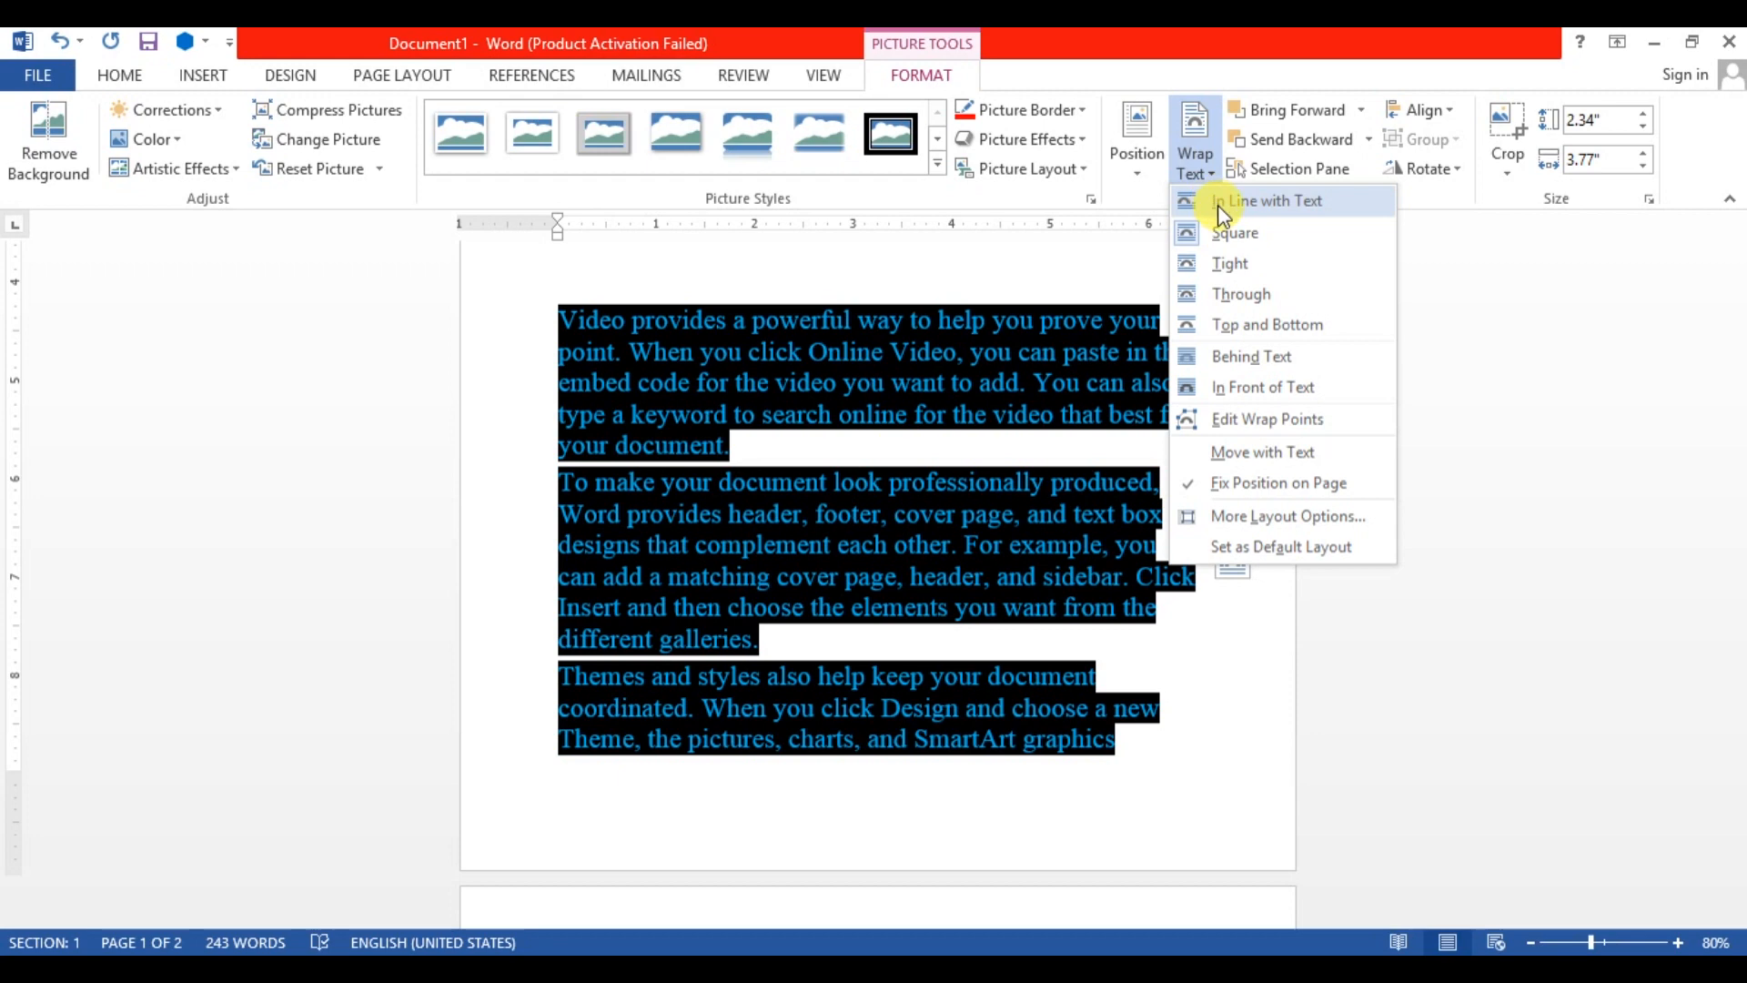
{"action": "left_click", "coordinate": [1226, 202]}
{"action": "left_click_drag", "start_coordinate": [1736, 483], "coordinate": [1737, 402]}
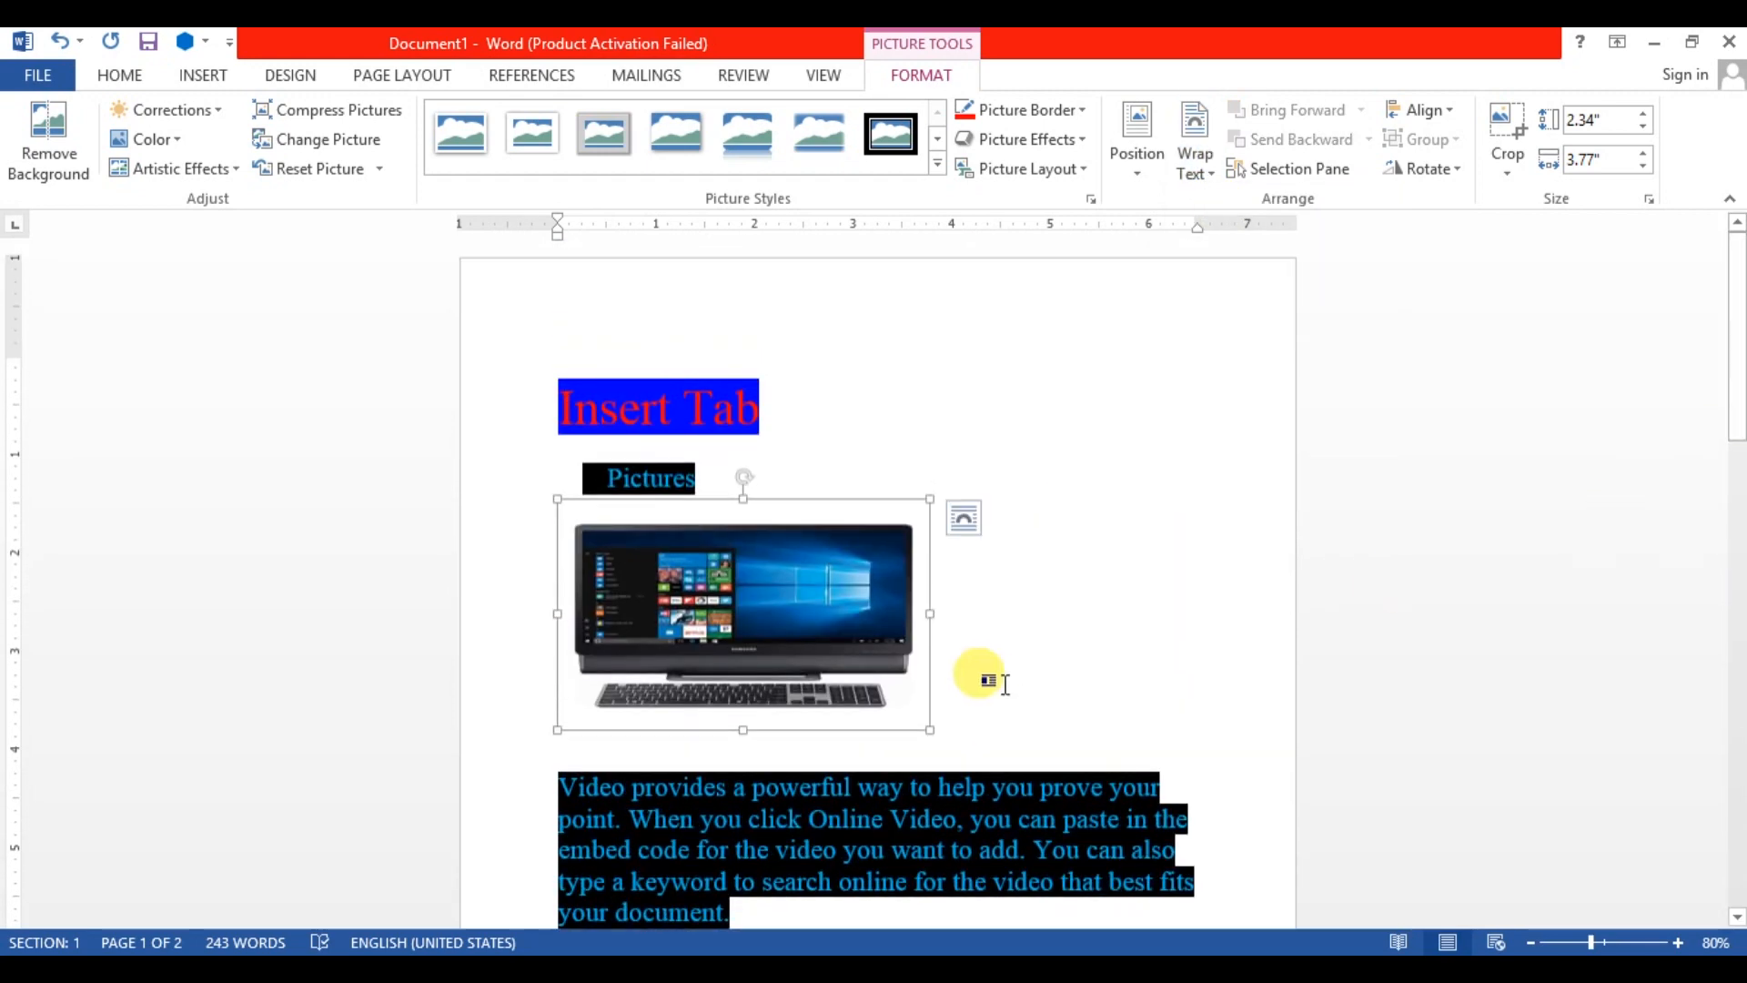
Apply Square text wrapping to the computer picture and deselect it.
{"action": "left_click", "coordinate": [1202, 178]}
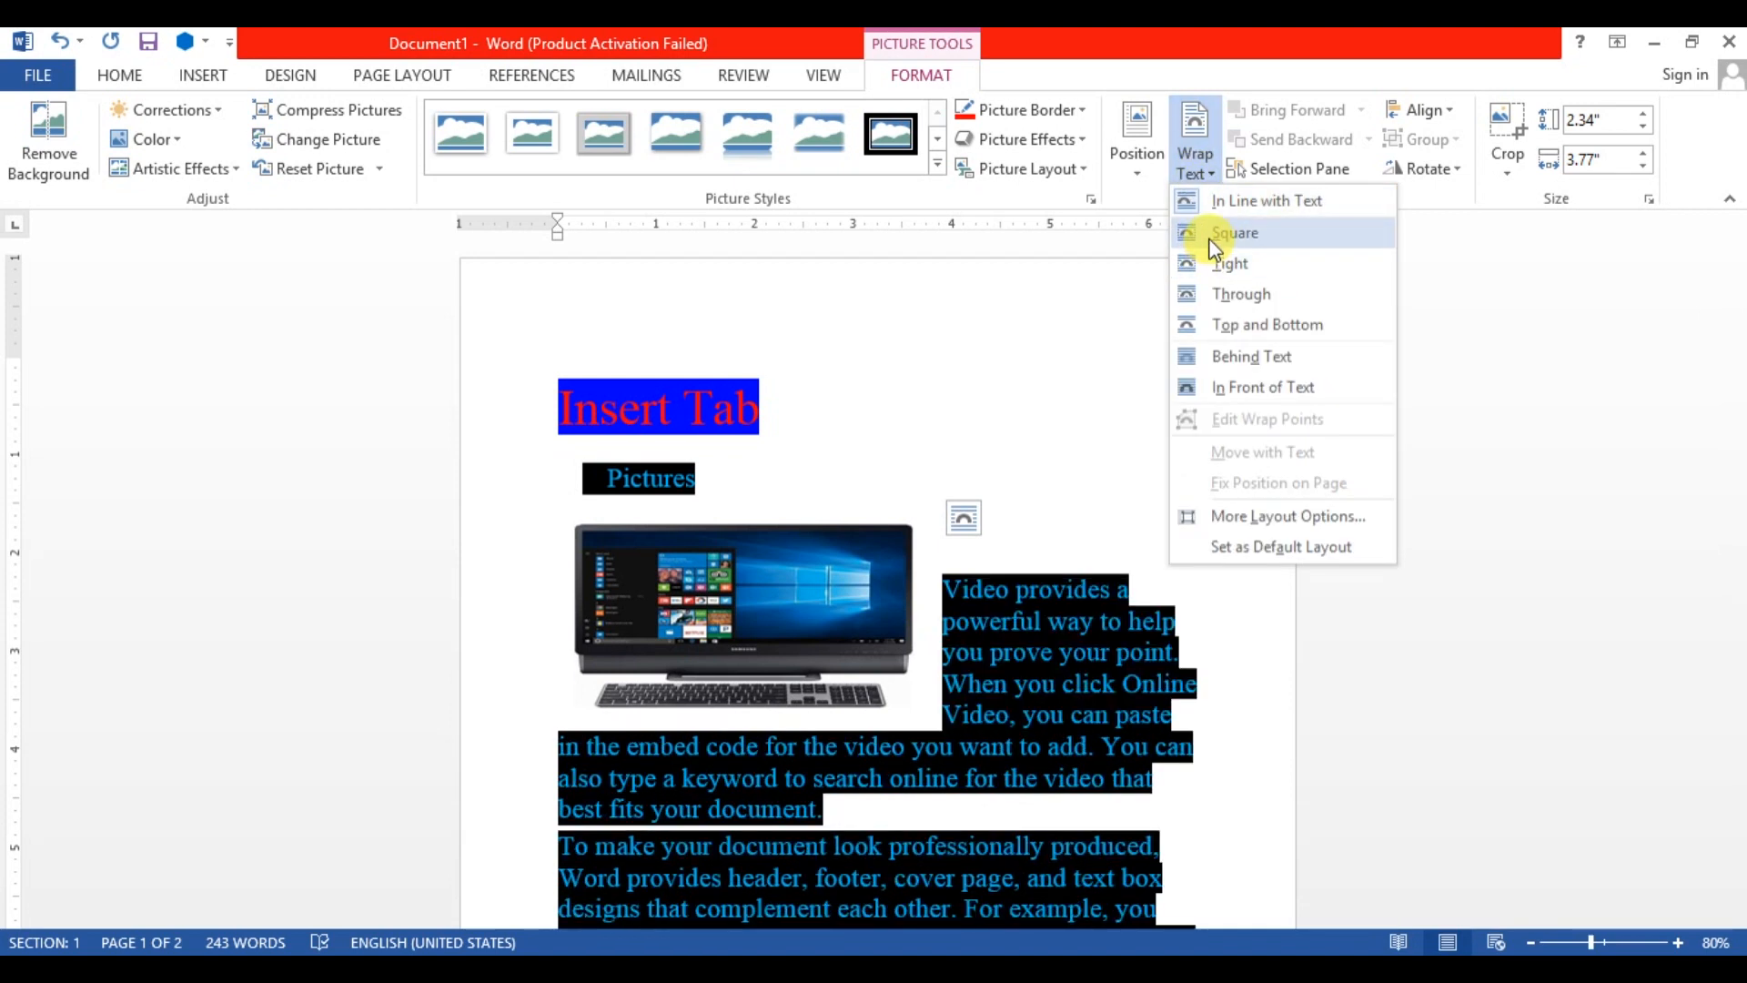
{"action": "left_click", "coordinate": [1211, 240]}
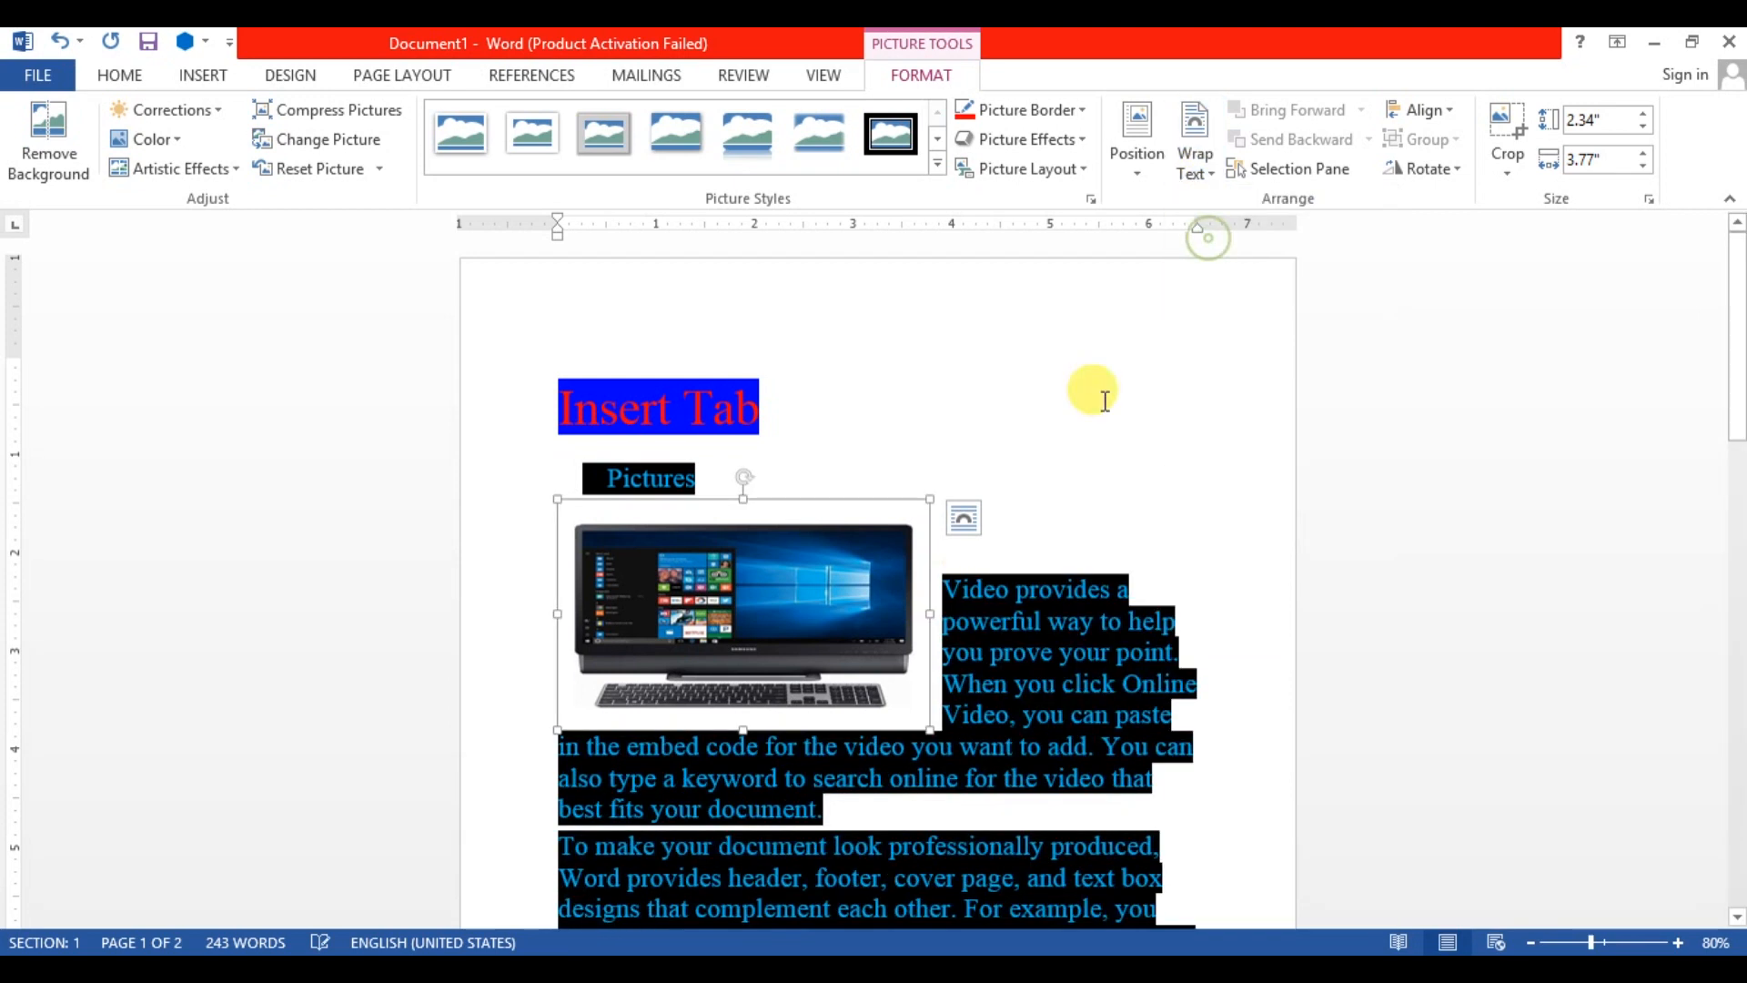
{"action": "left_click", "coordinate": [948, 559]}
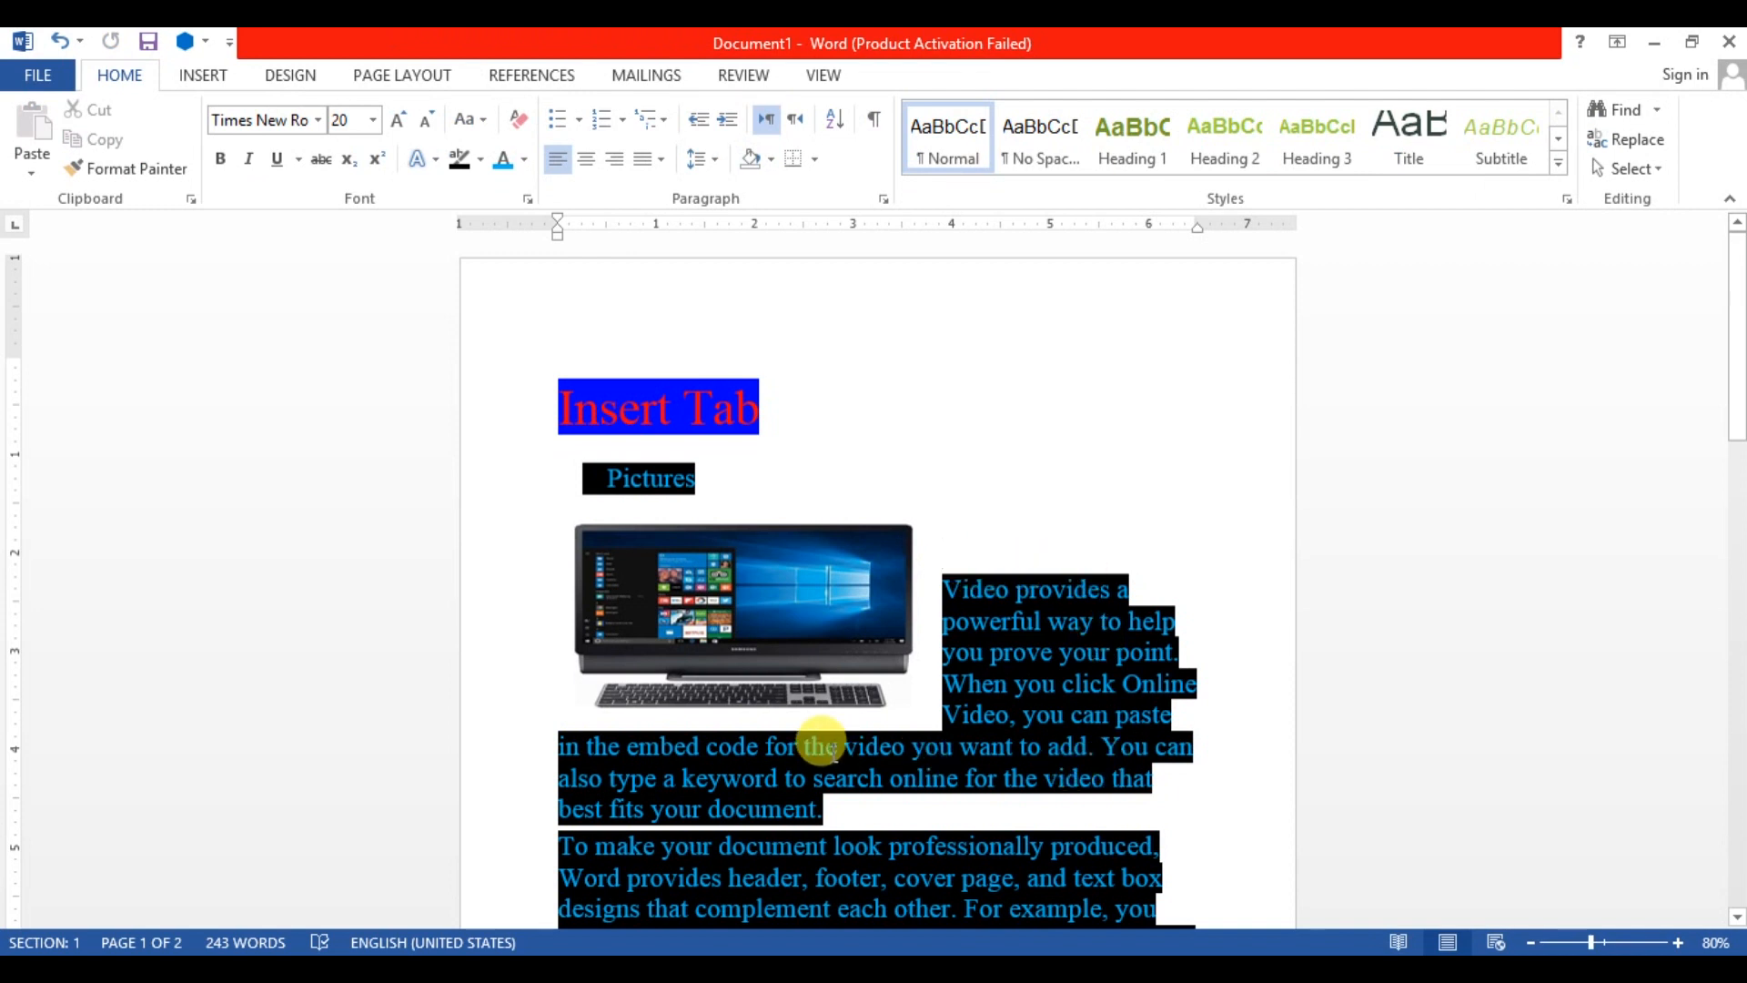
Edit the computer picture's wrap points, pulling the upper-right point up and outward to above the Pictures heading.
{"action": "left_click", "coordinate": [653, 580]}
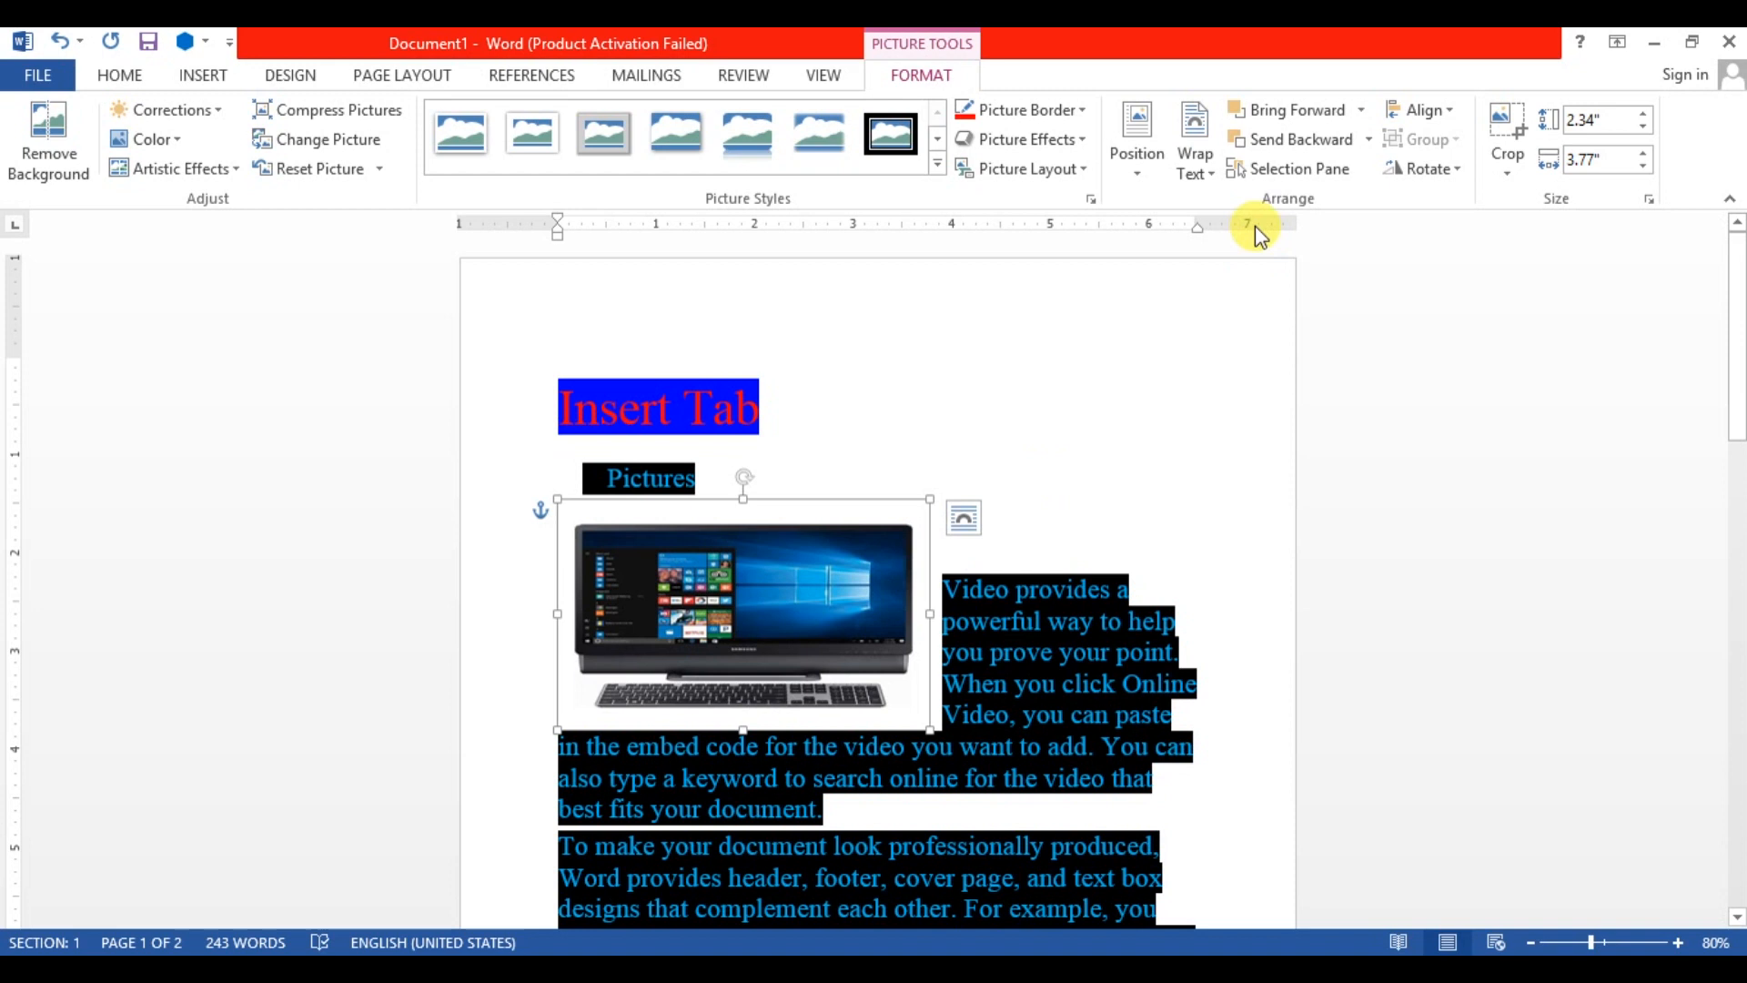
{"action": "left_click", "coordinate": [1210, 166]}
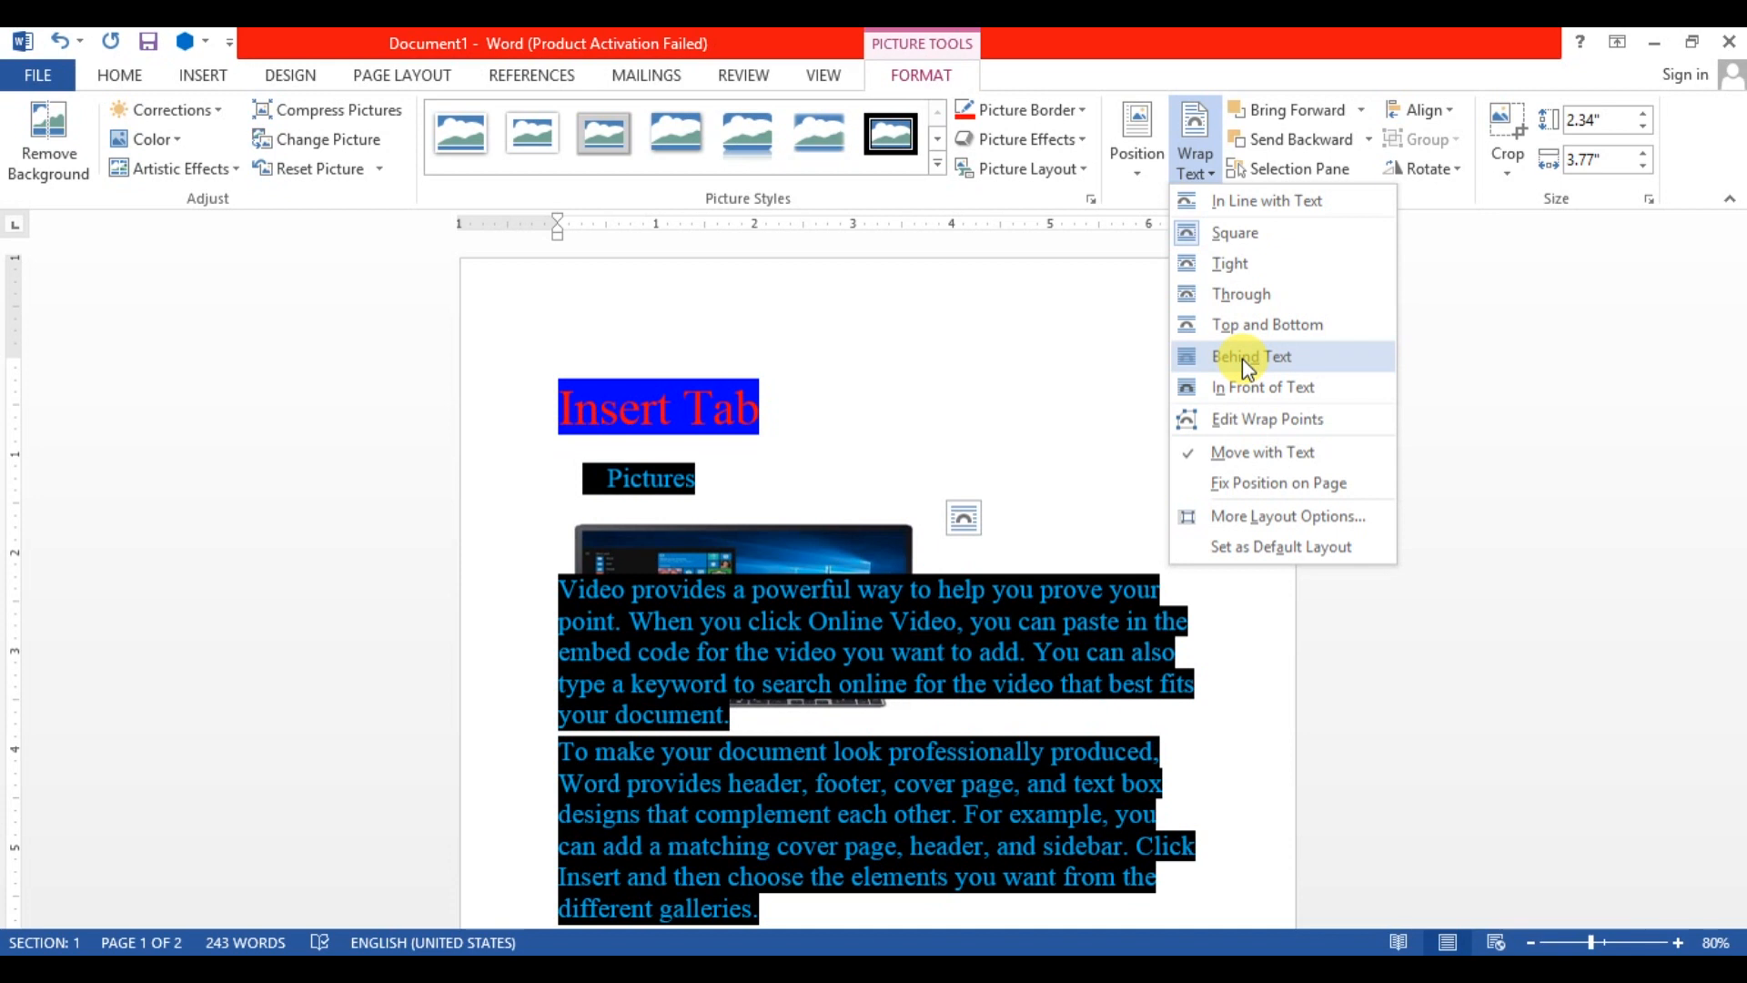
{"action": "left_click", "coordinate": [1239, 420]}
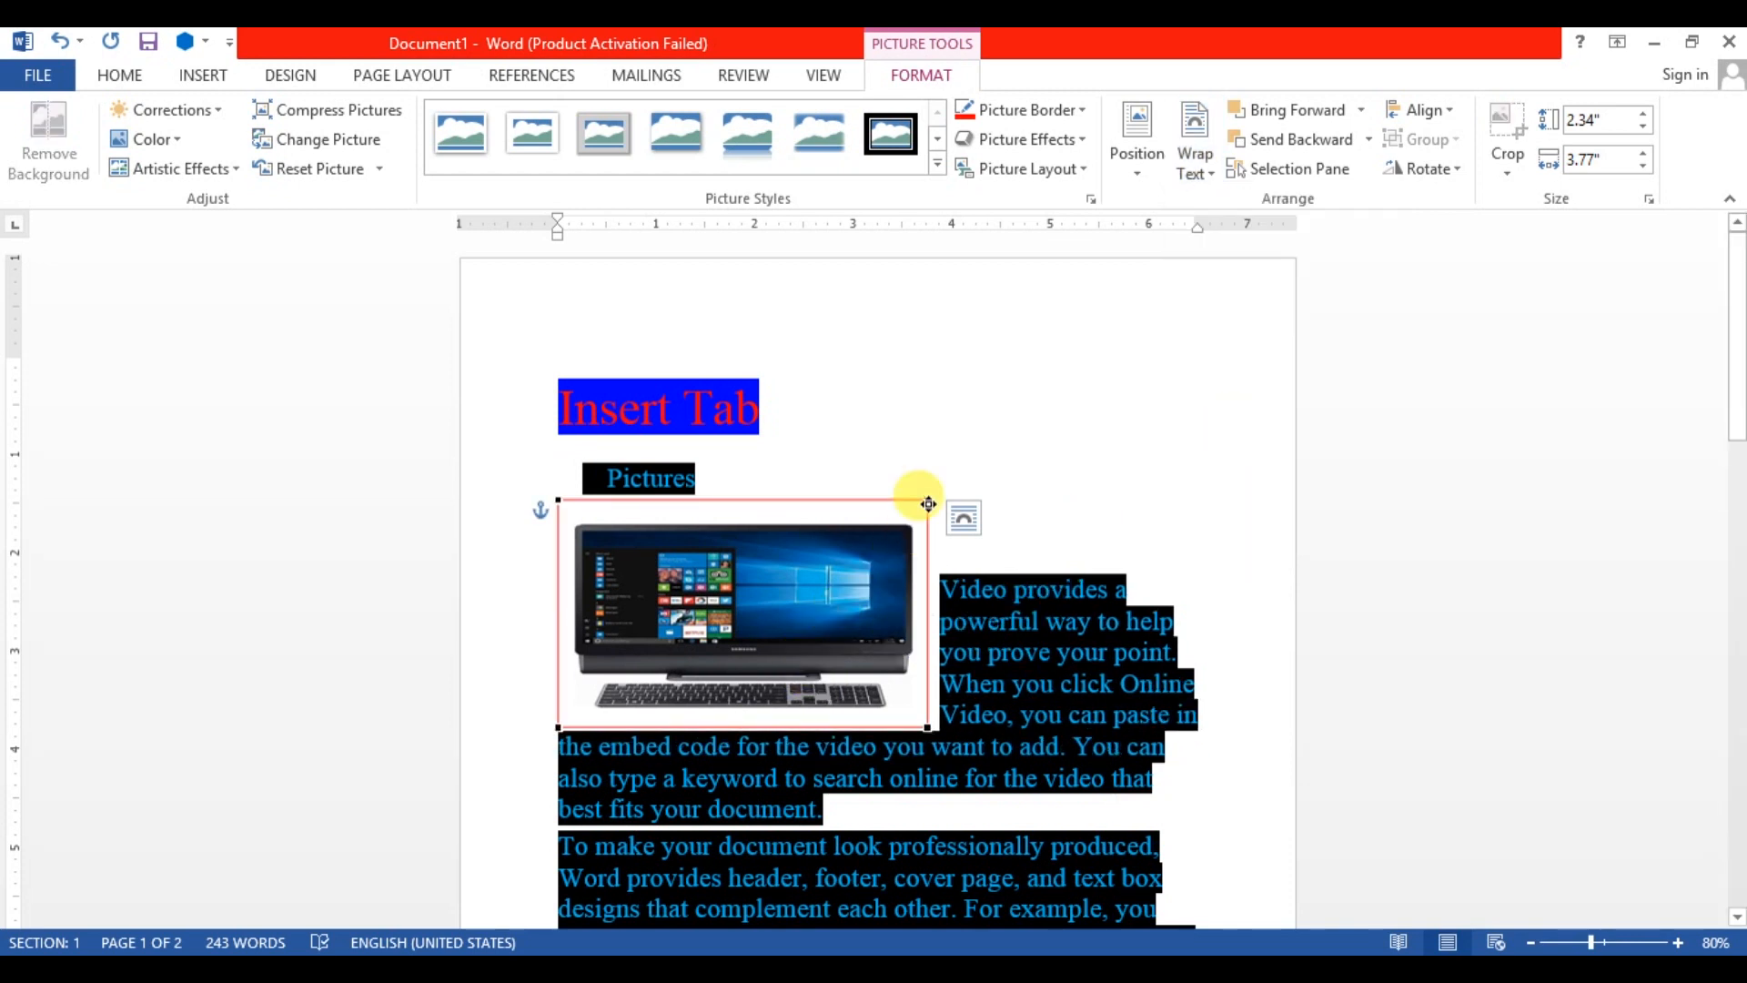
{"action": "left_click_drag", "start_coordinate": [928, 500], "coordinate": [1021, 438]}
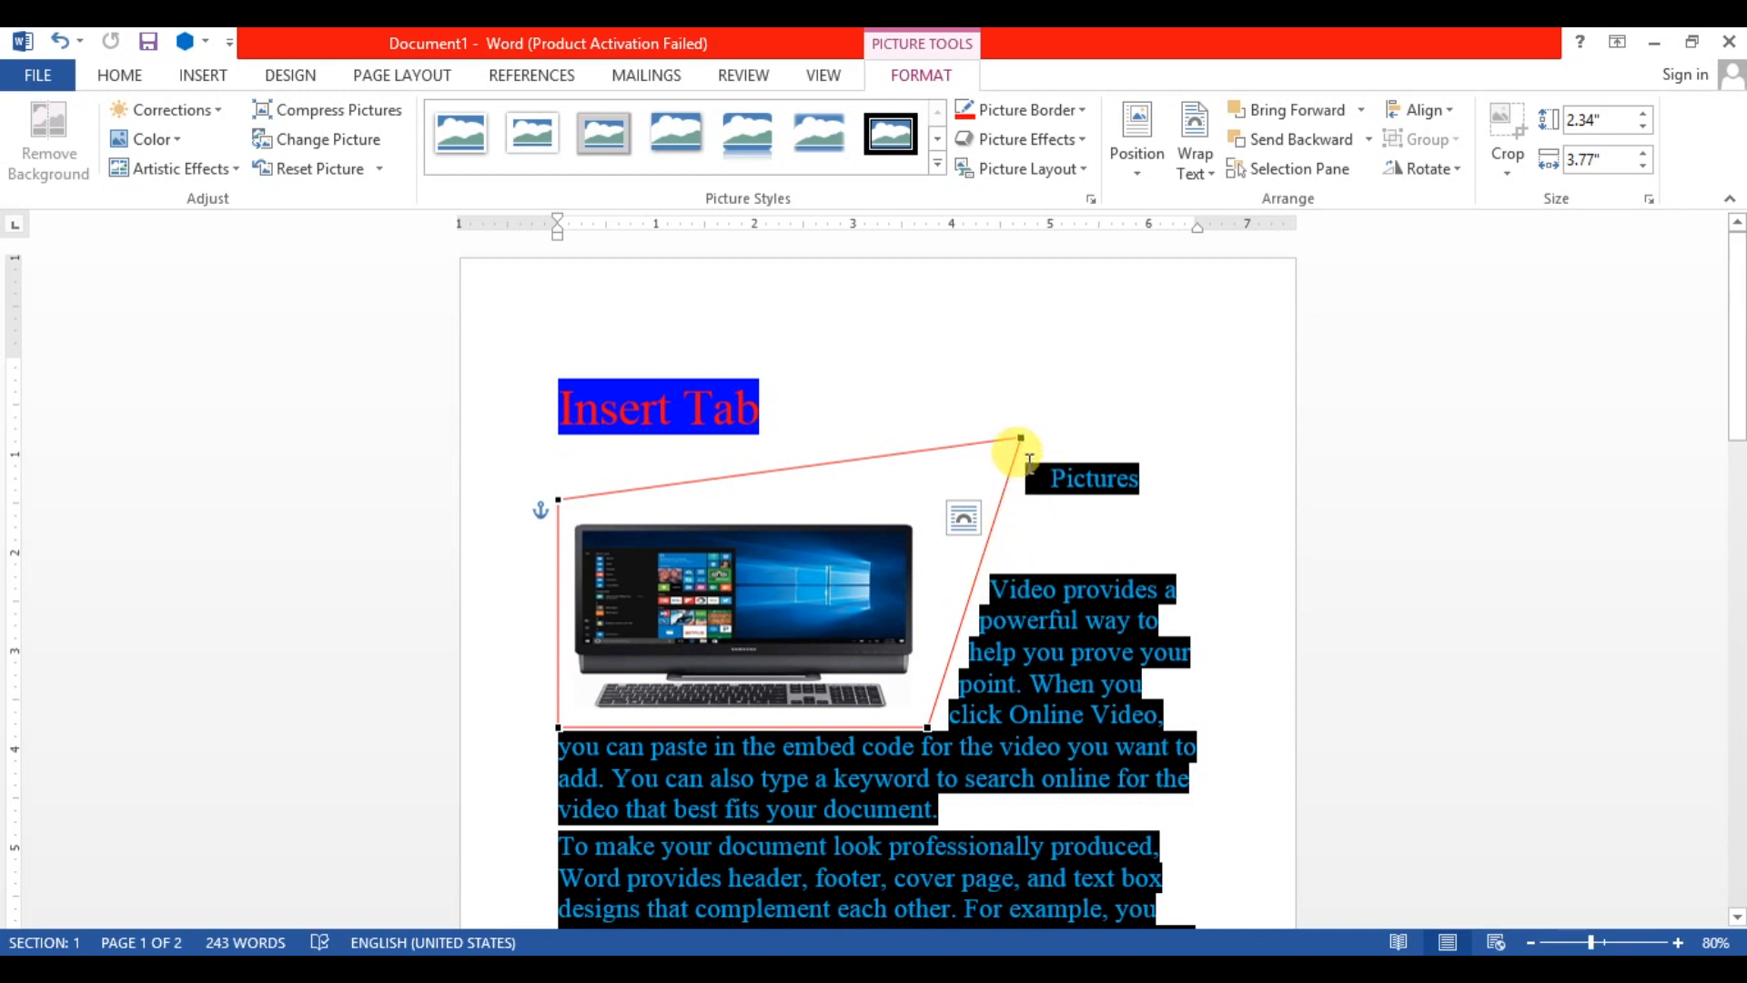
{"action": "left_click_drag", "start_coordinate": [1018, 440], "coordinate": [1090, 379]}
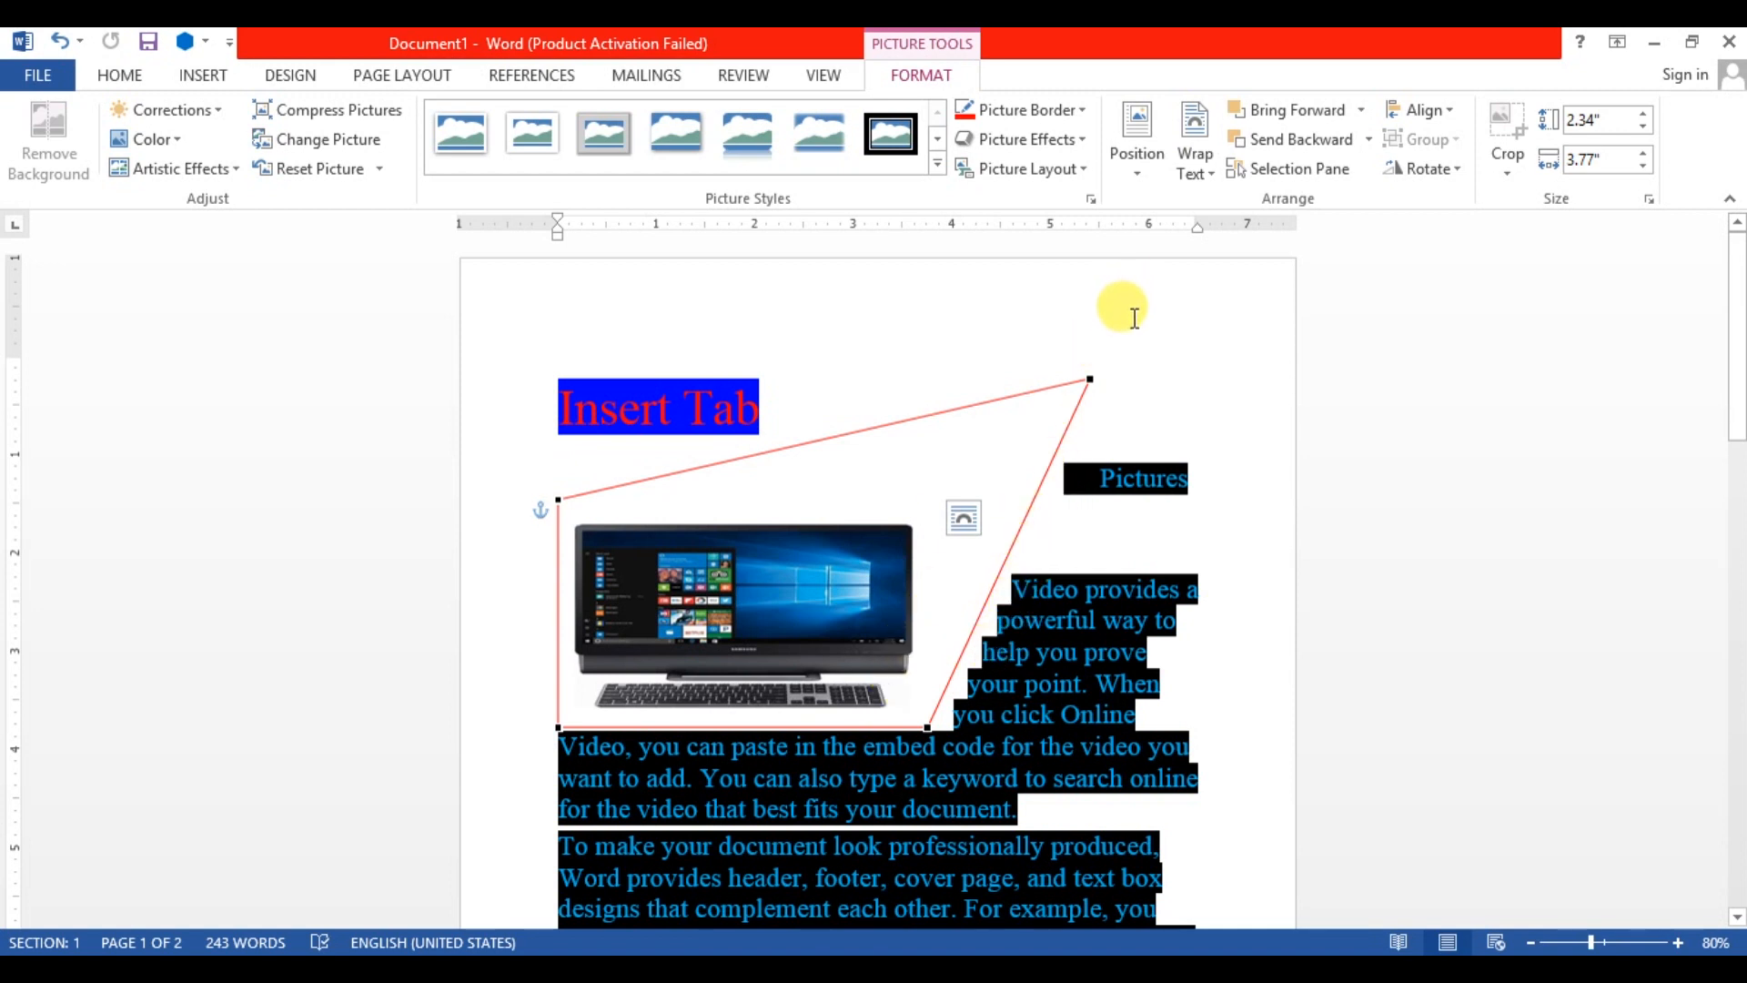
Undo the wrap point changes on the computer picture.
{"action": "key", "text": "ctrl+z"}
{"action": "key", "text": "ctrl+z"}
{"action": "key", "text": "ctrl+z"}
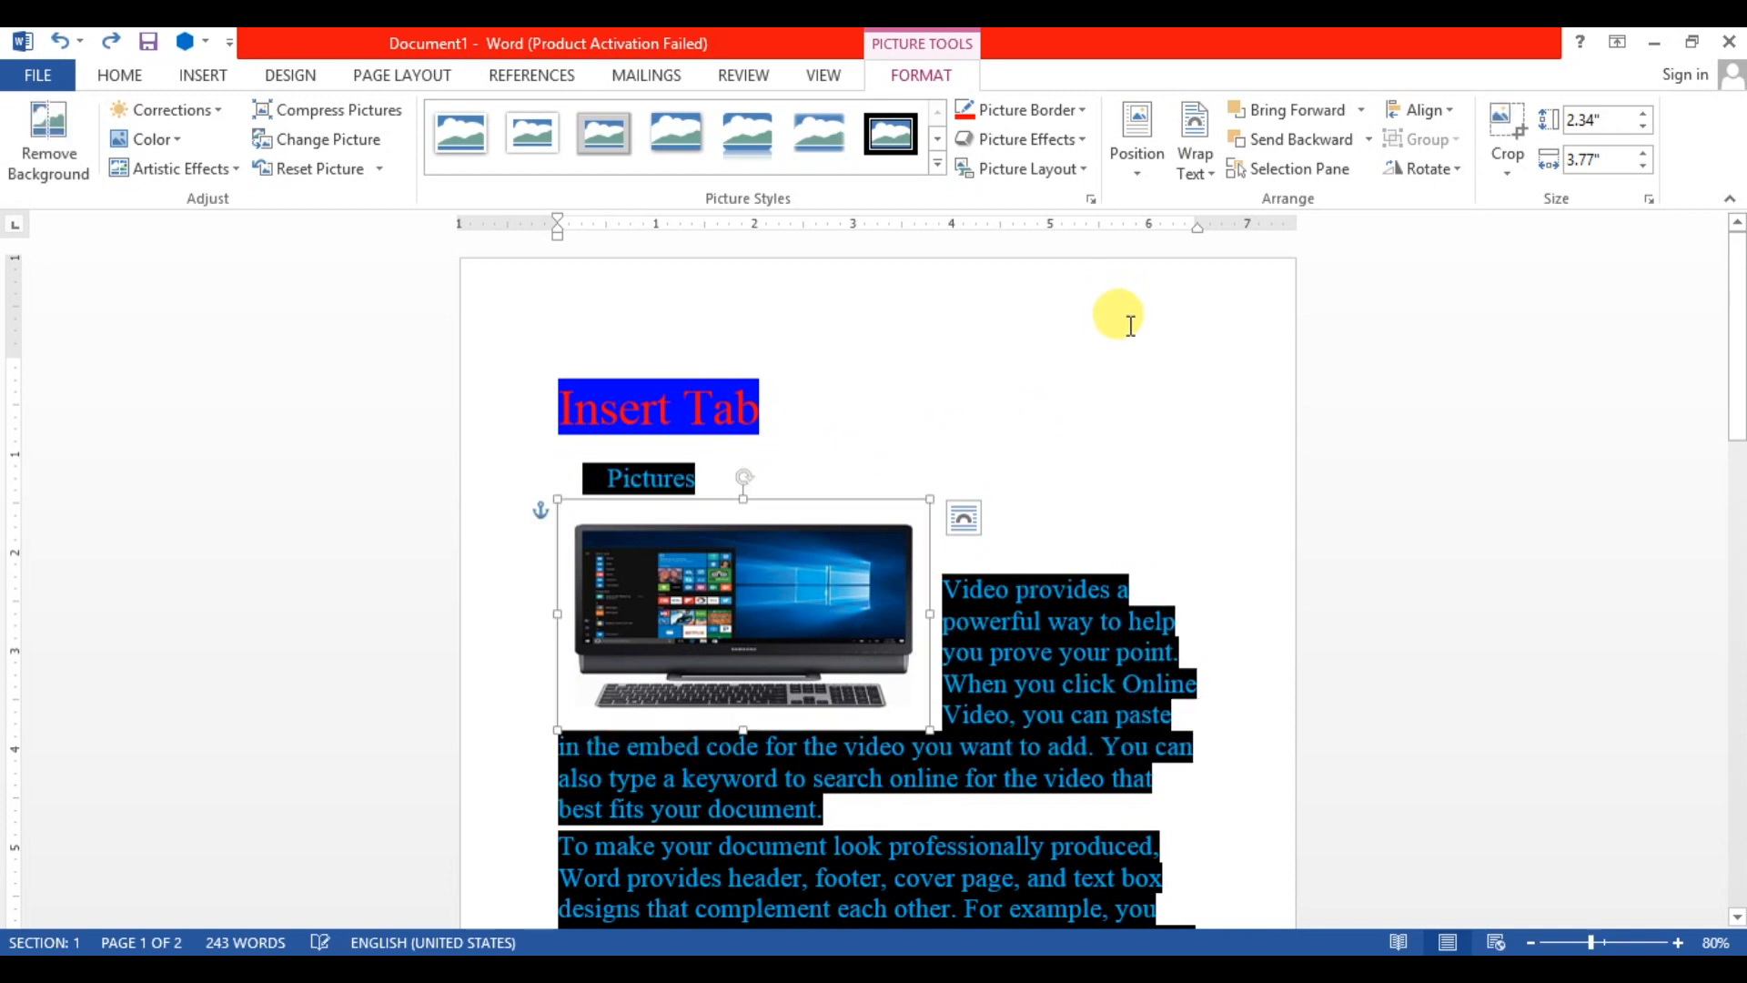
{"action": "left_click", "coordinate": [1208, 169]}
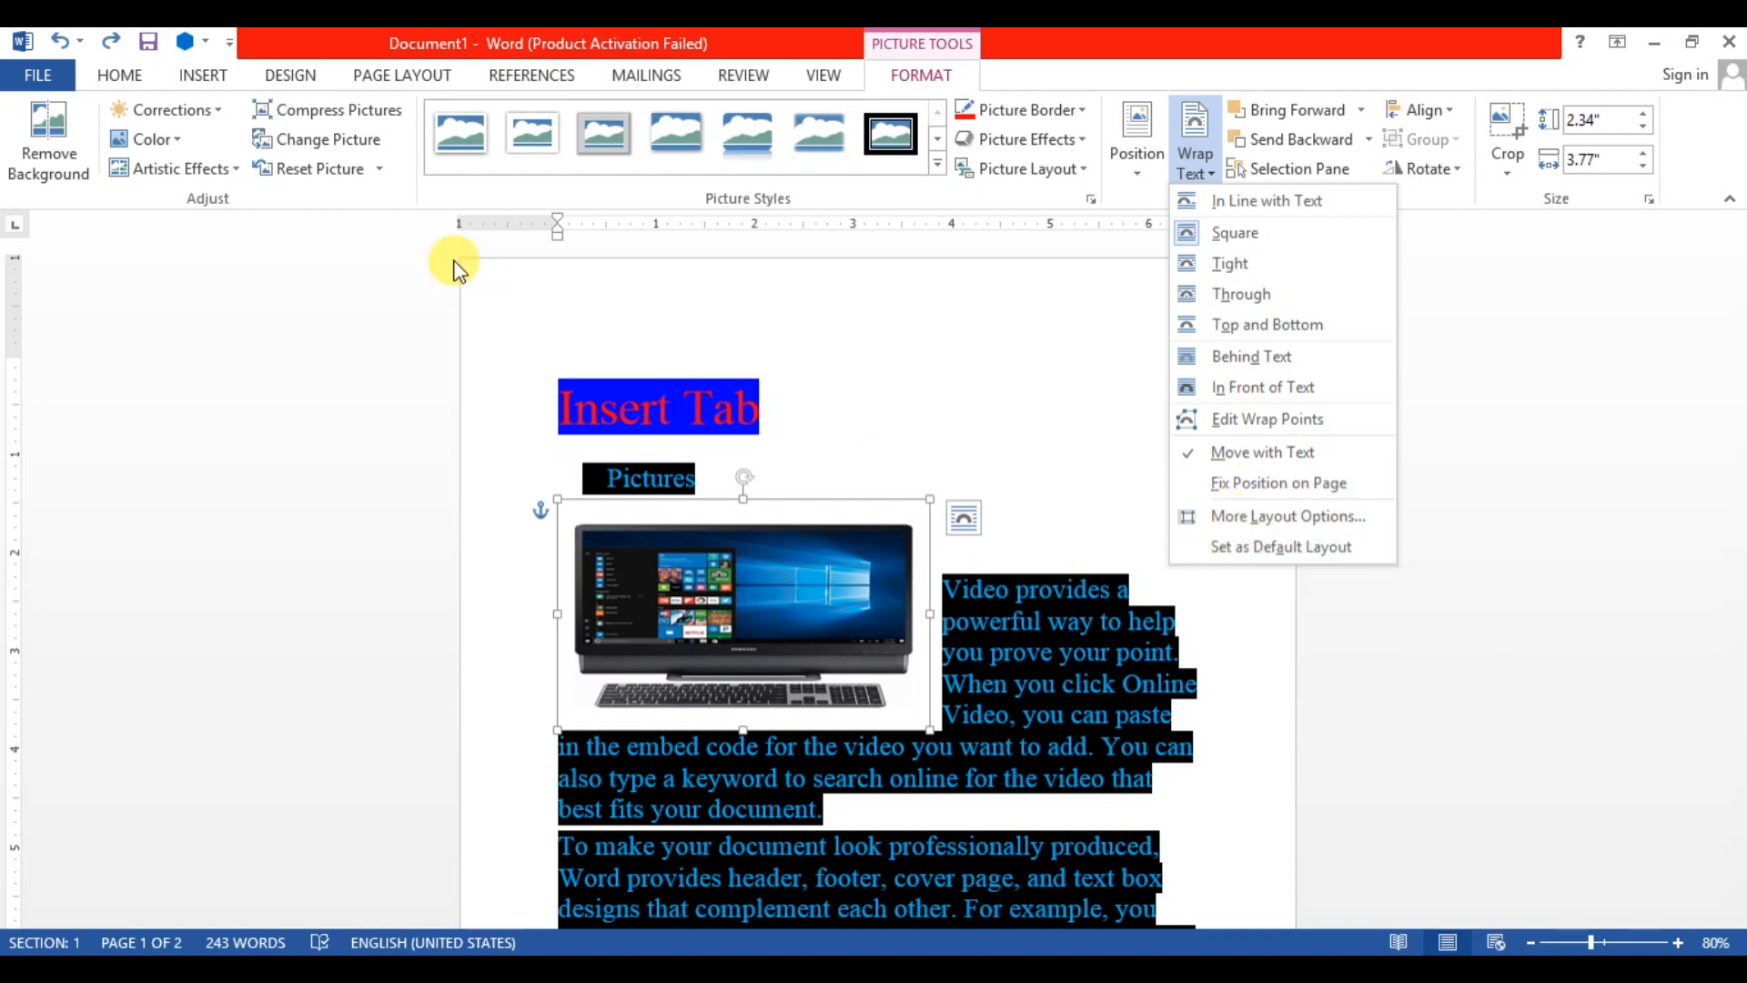
{"action": "left_click", "coordinate": [919, 380]}
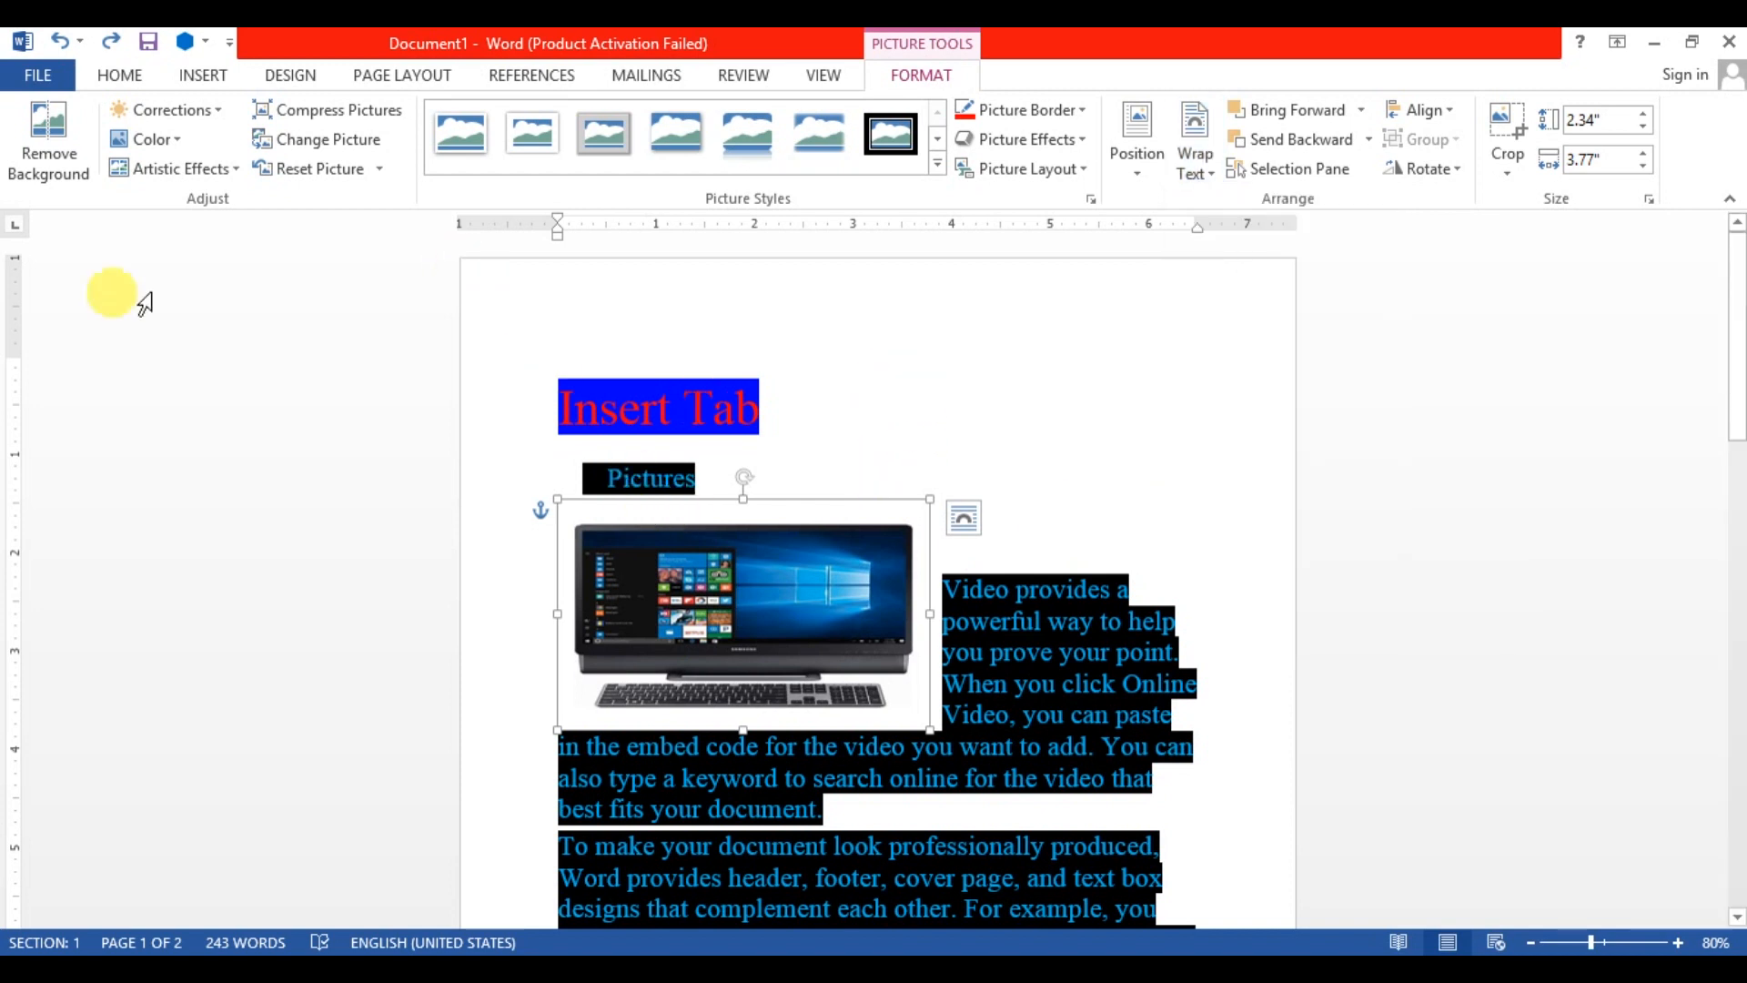
Align the computer picture to the horizontal center and vertical middle of the margins, then reselect it.
{"action": "left_click", "coordinate": [1427, 110]}
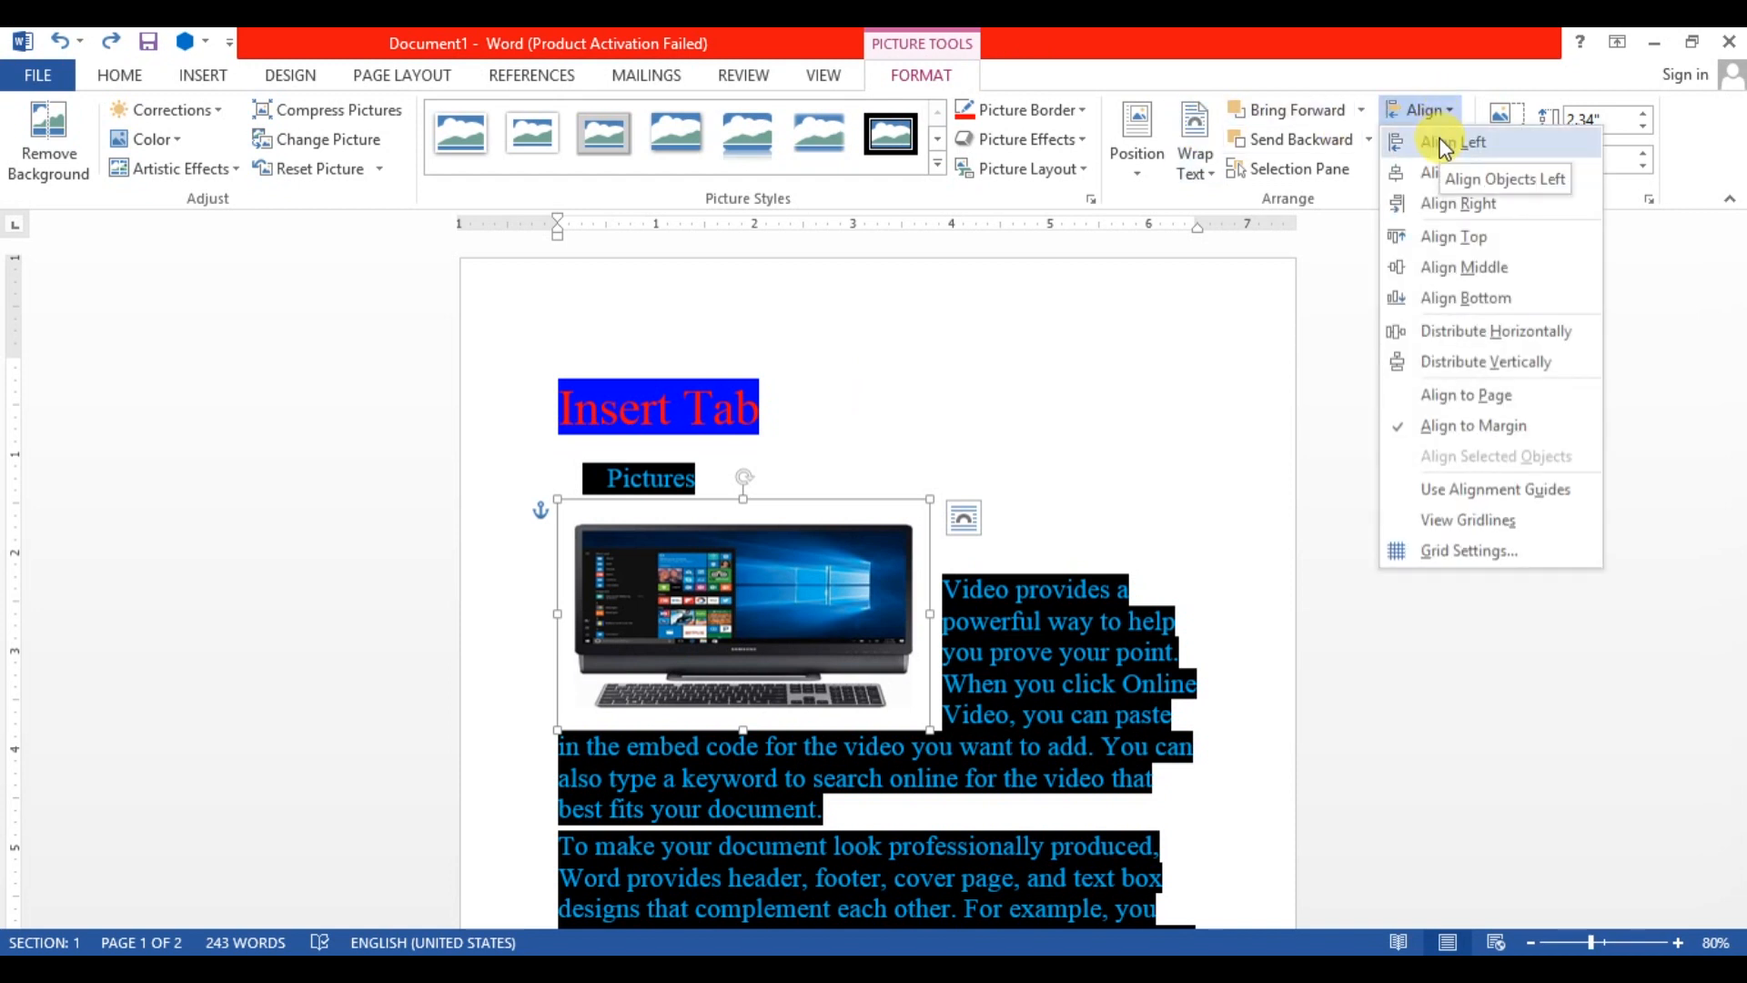
{"action": "left_click", "coordinate": [1446, 174]}
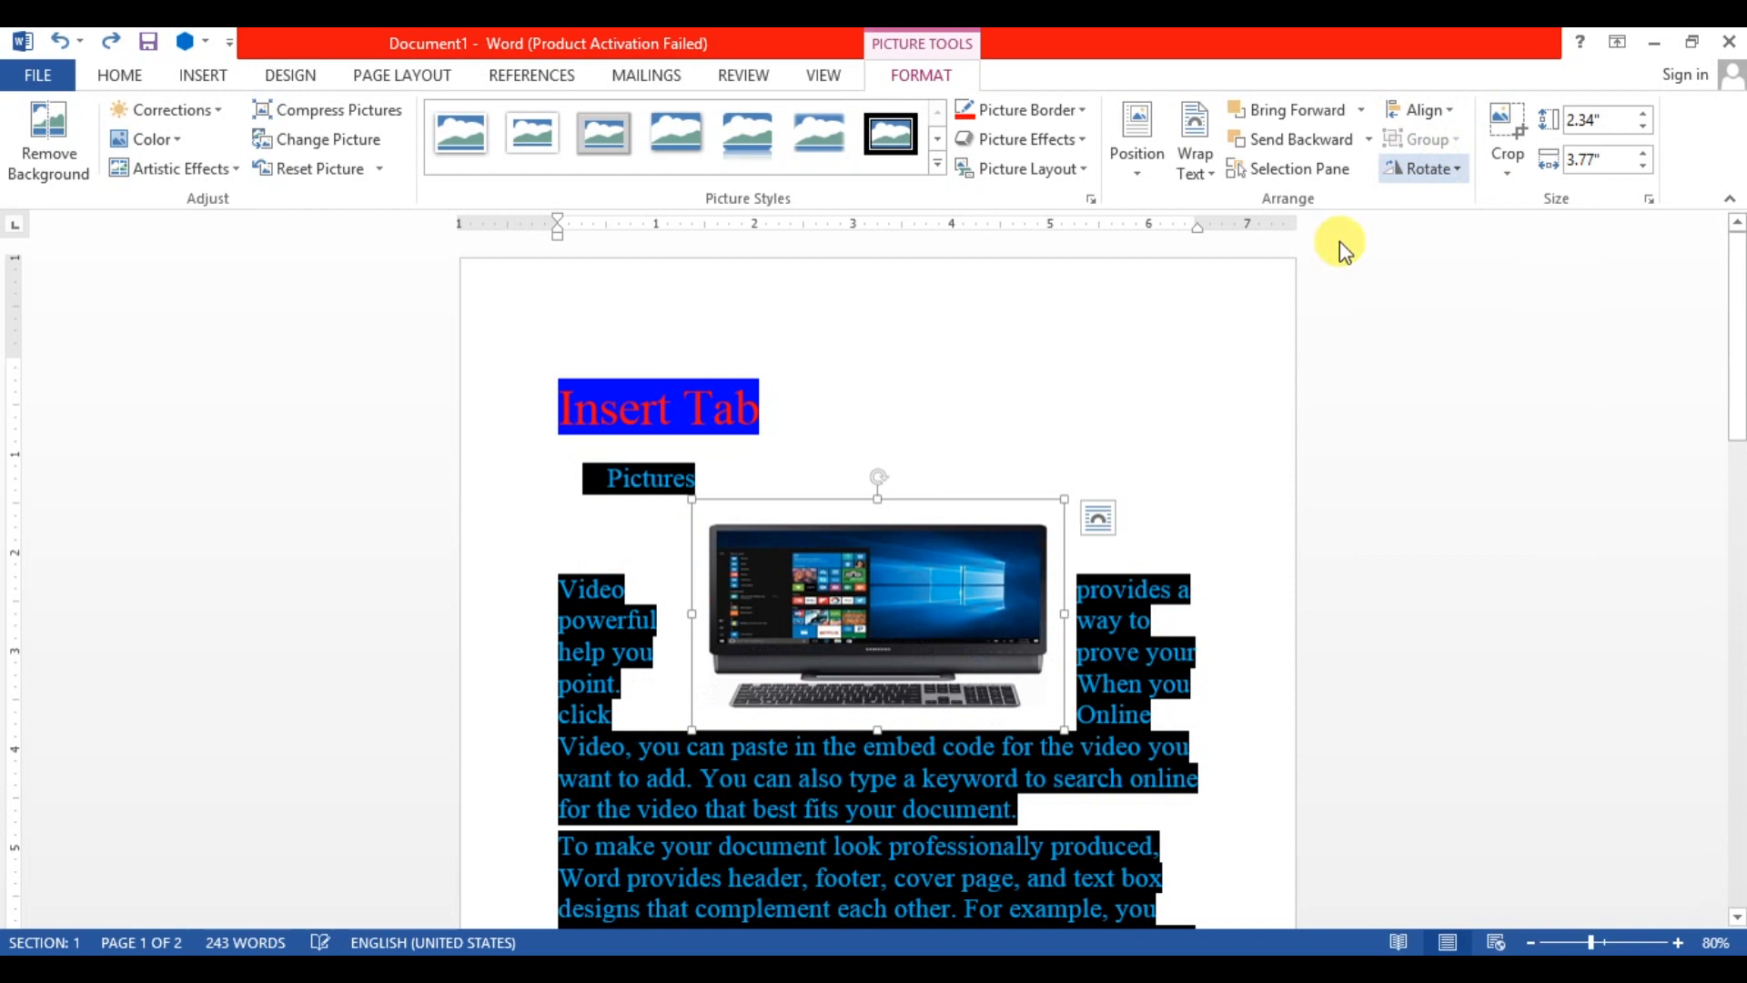
{"action": "left_click", "coordinate": [1435, 119]}
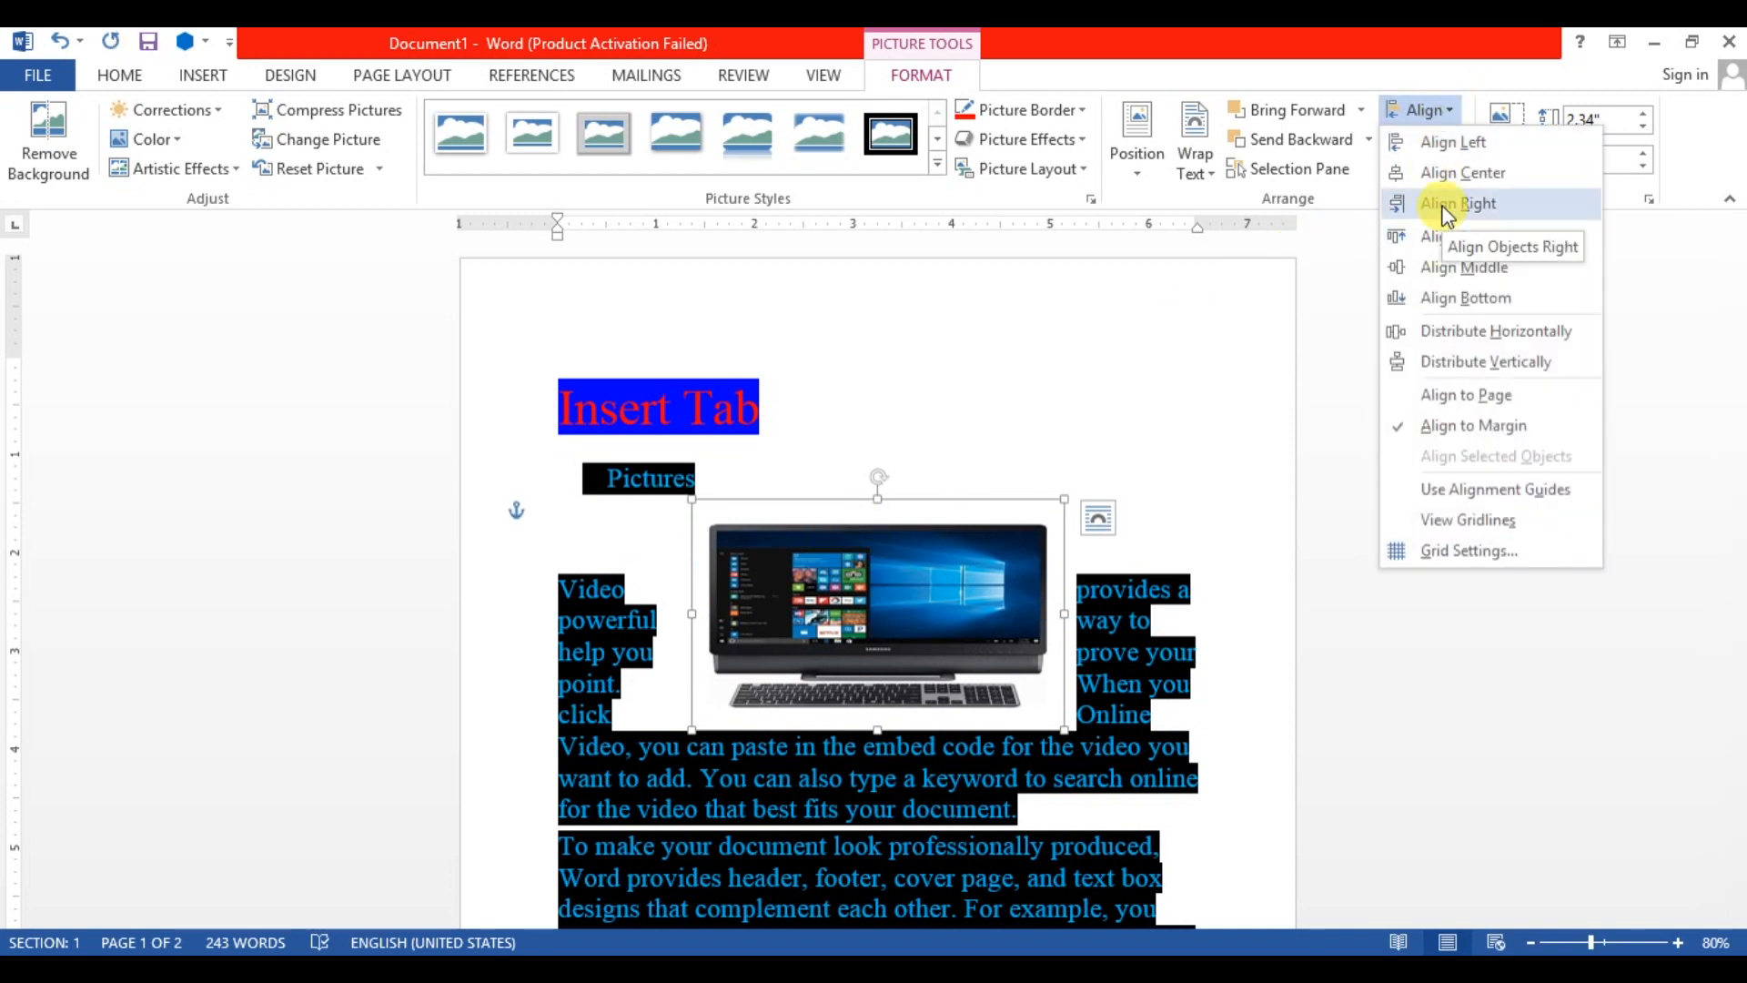
{"action": "left_click", "coordinate": [1450, 268]}
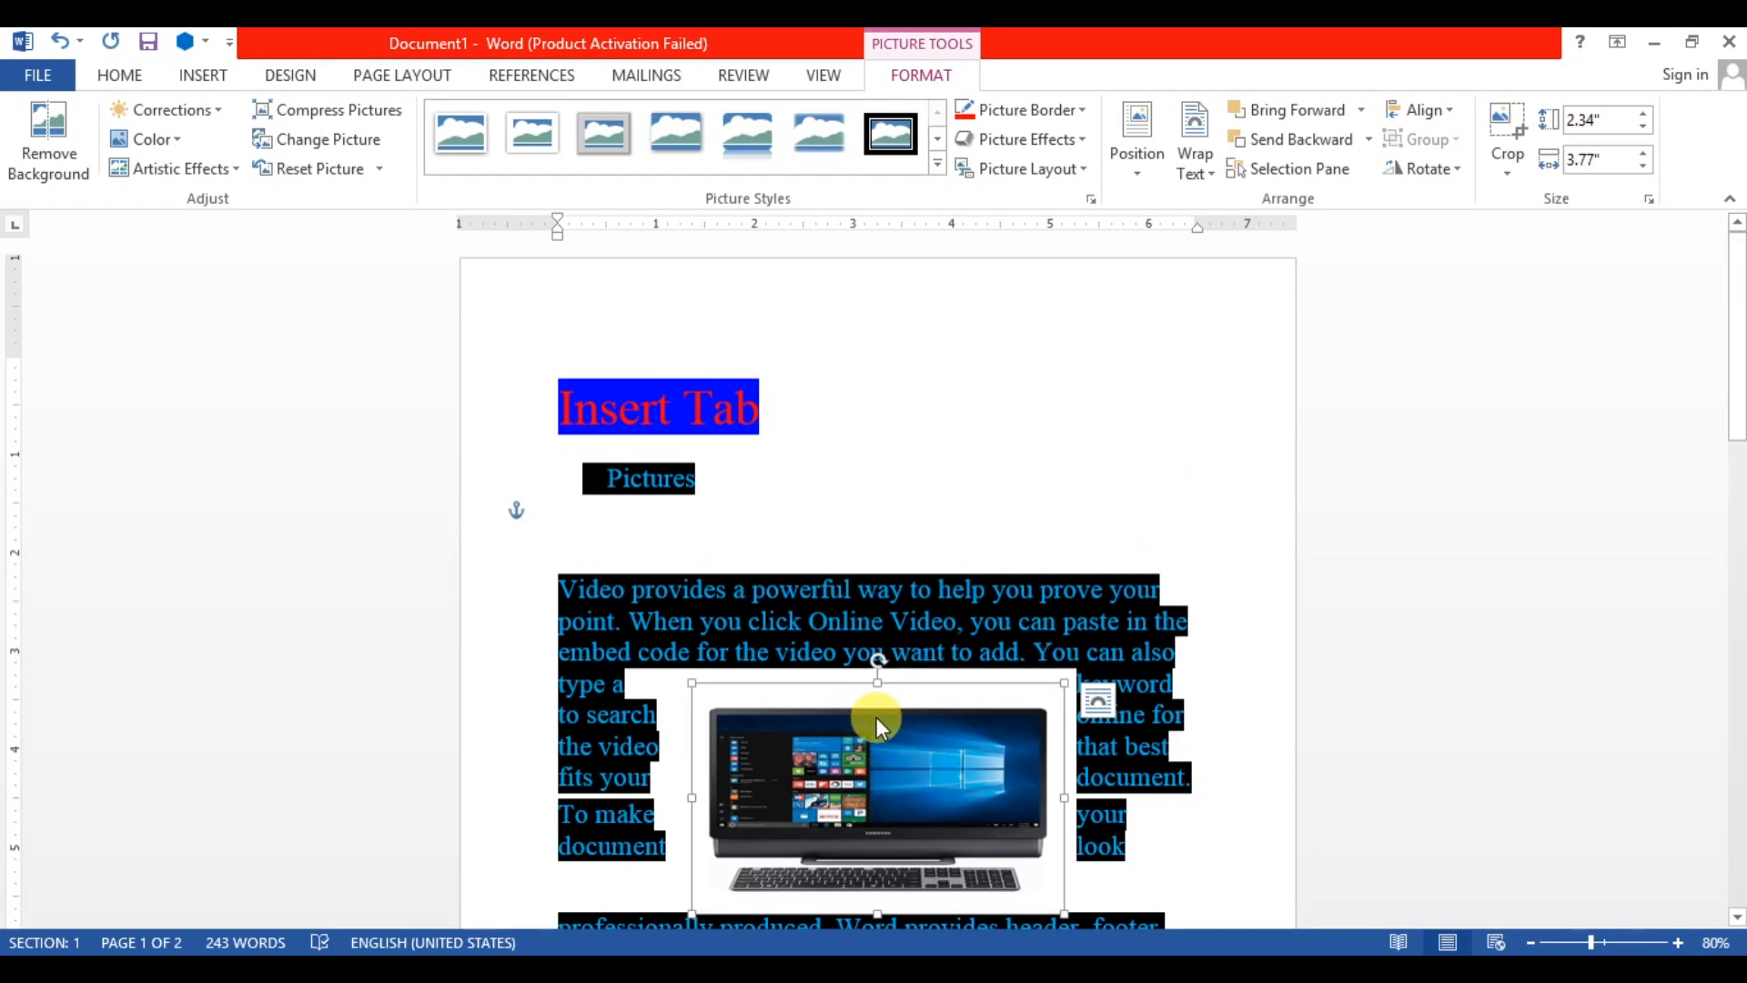
{"action": "left_click", "coordinate": [1190, 657]}
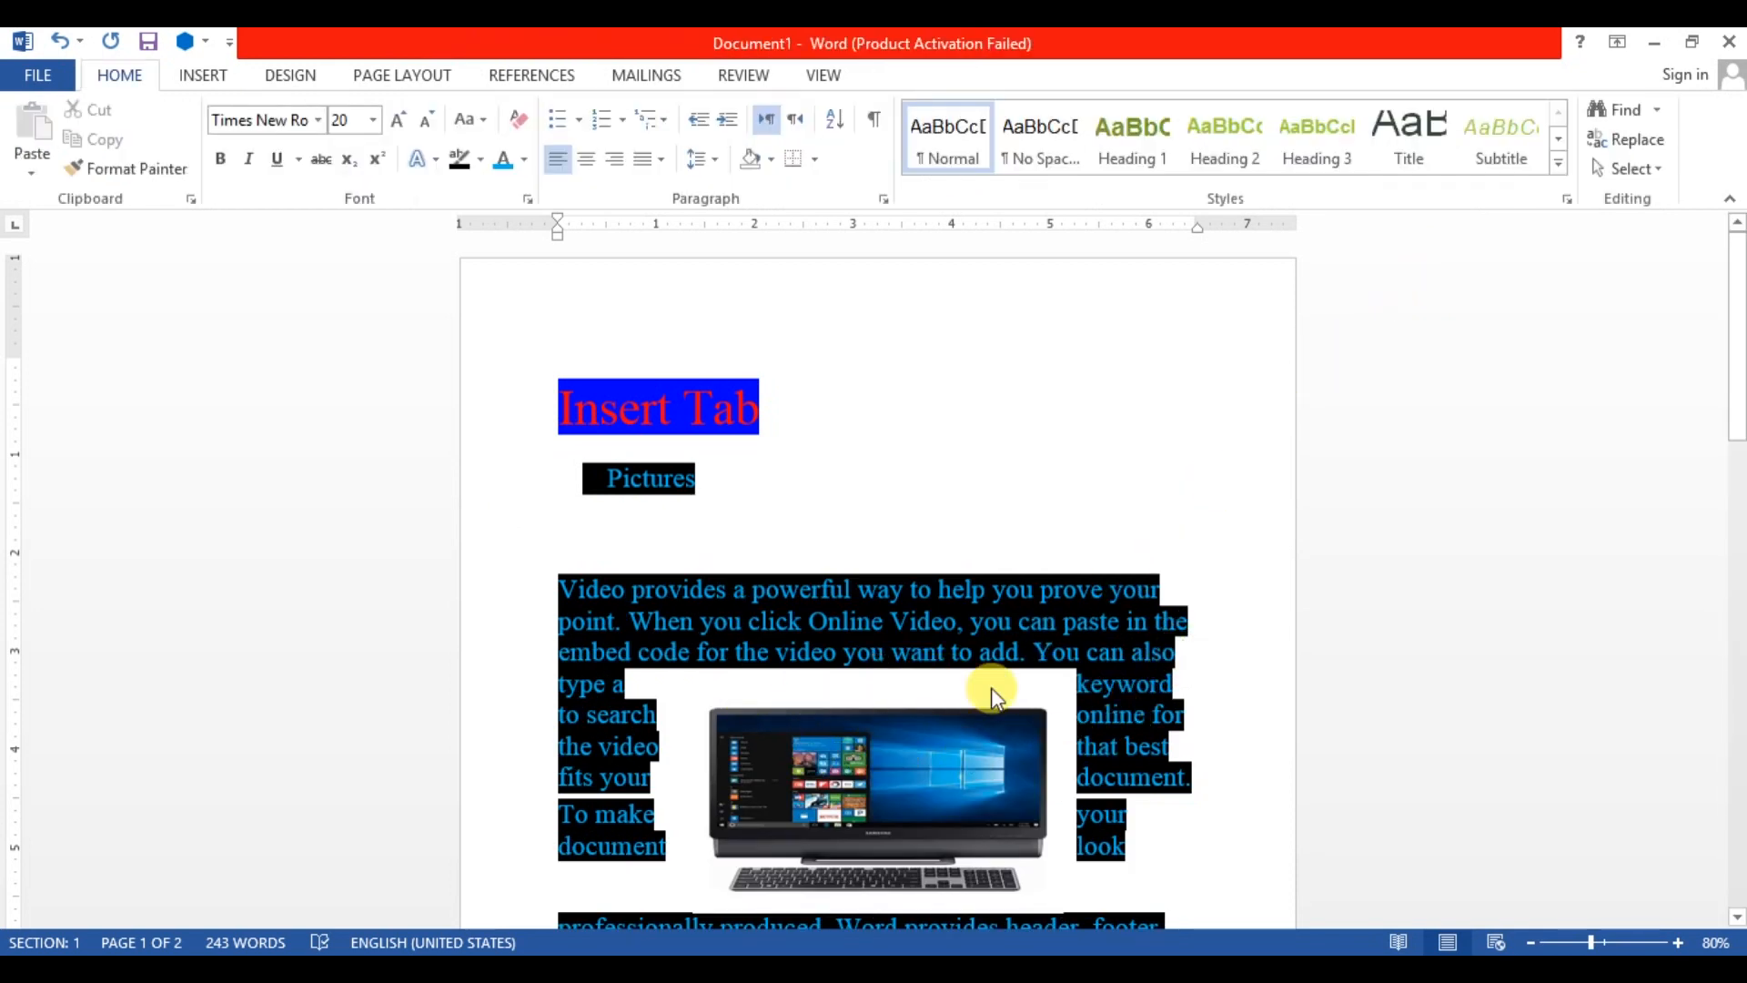
{"action": "left_click", "coordinate": [899, 784]}
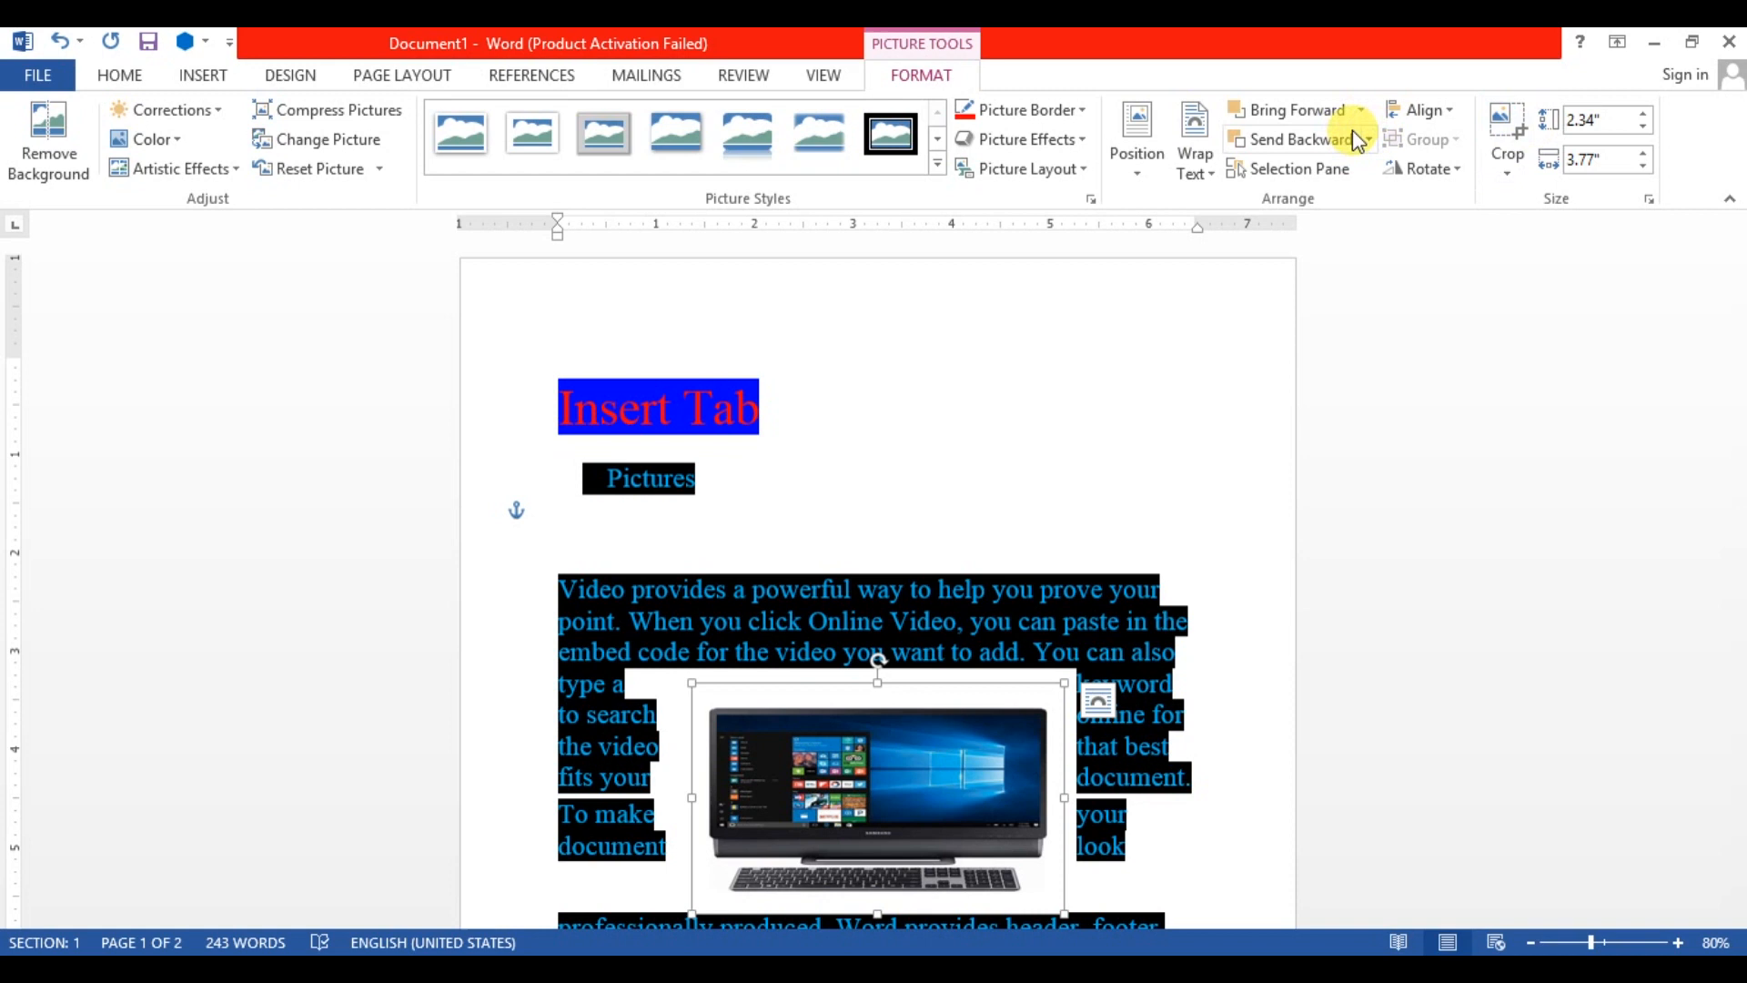
Show the gridlines on the page and hide them again.
{"action": "left_click", "coordinate": [1450, 111]}
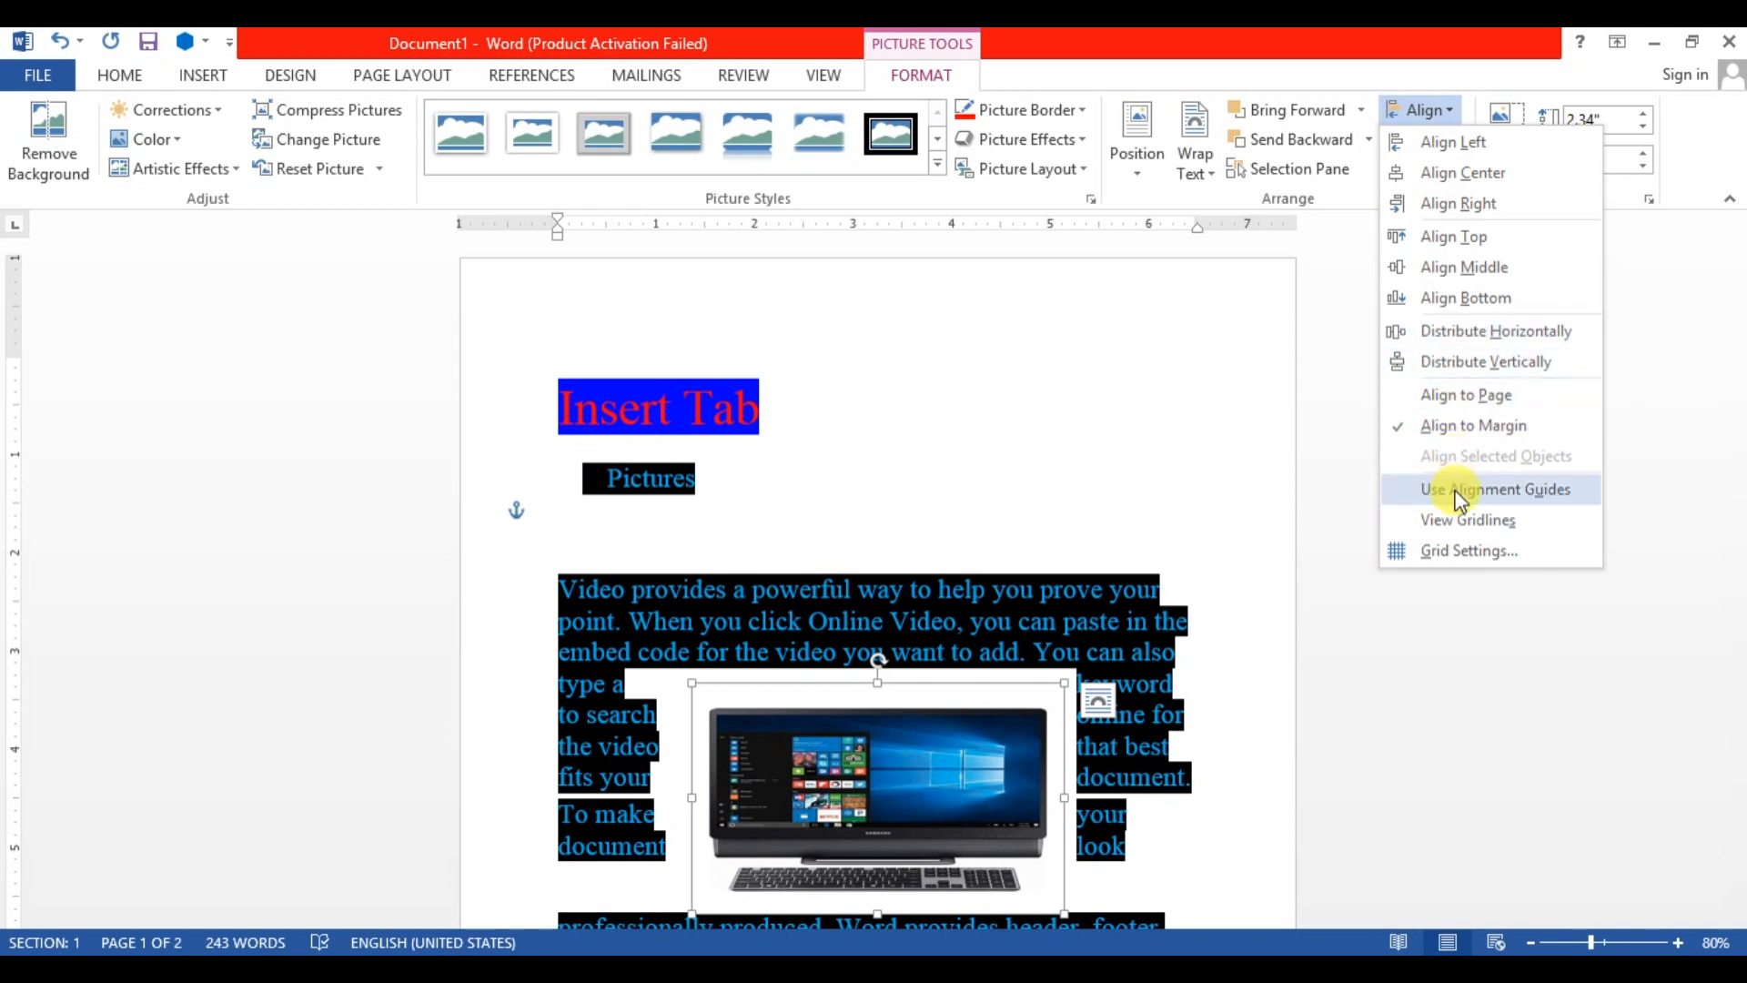
{"action": "left_click", "coordinate": [1450, 525]}
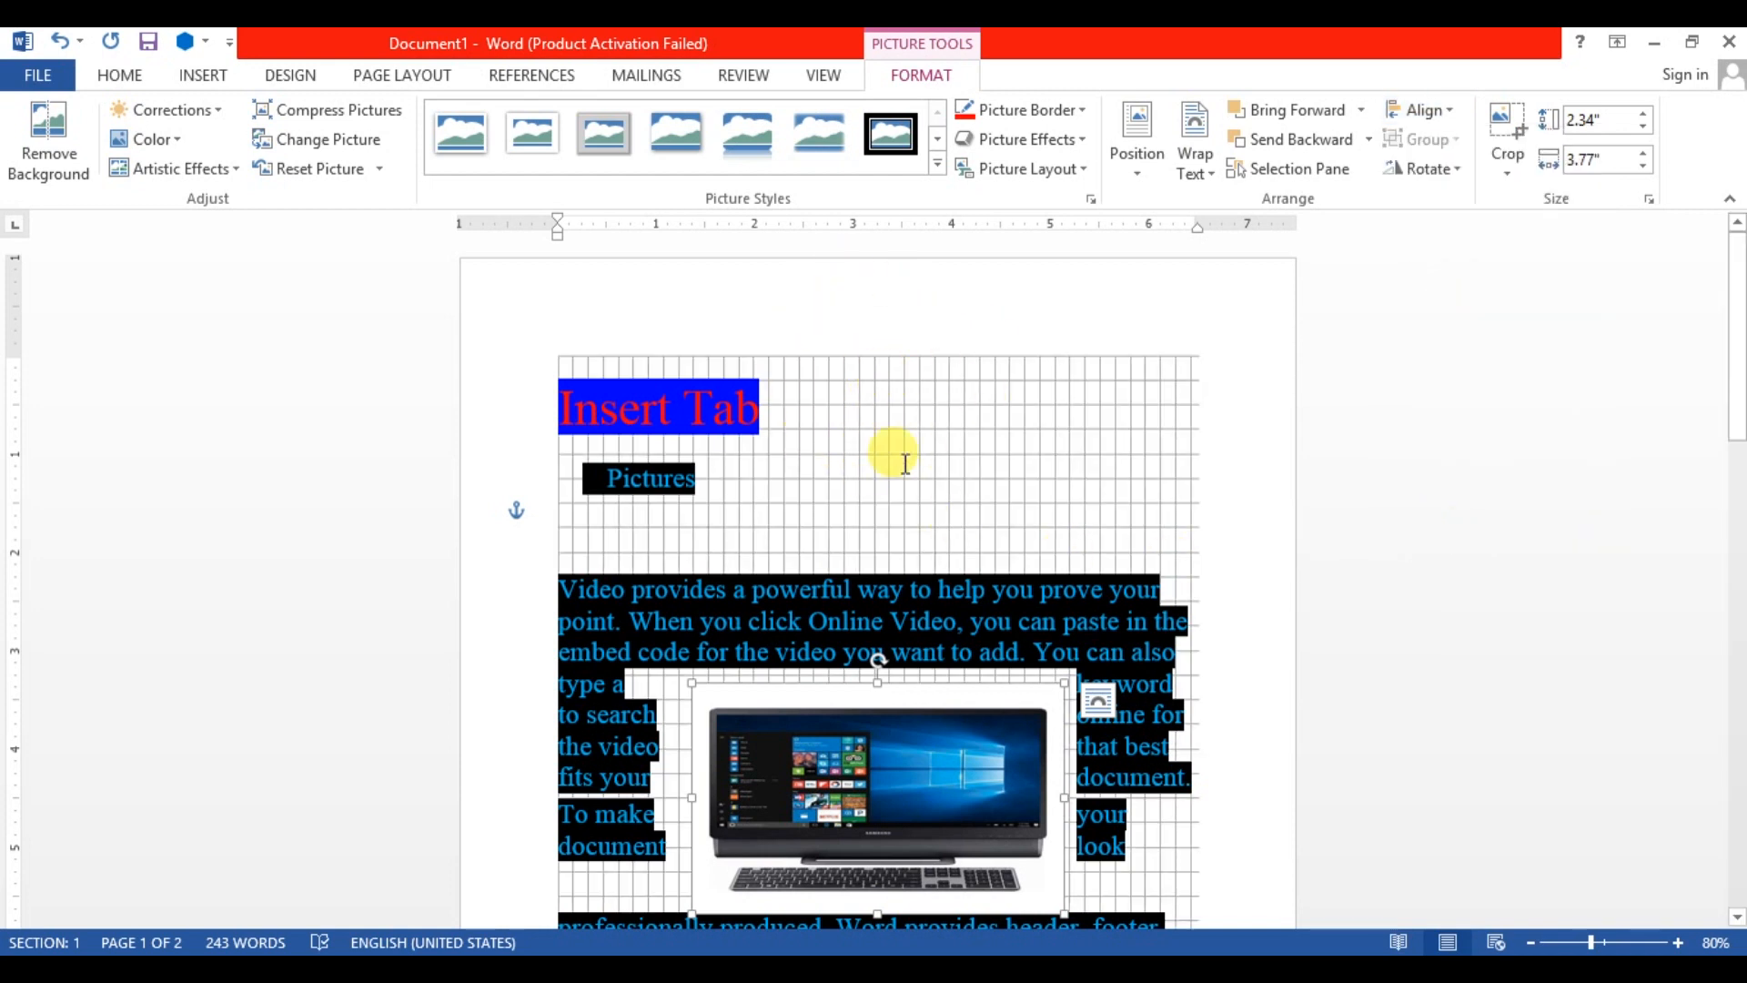
{"action": "left_click", "coordinate": [1447, 118]}
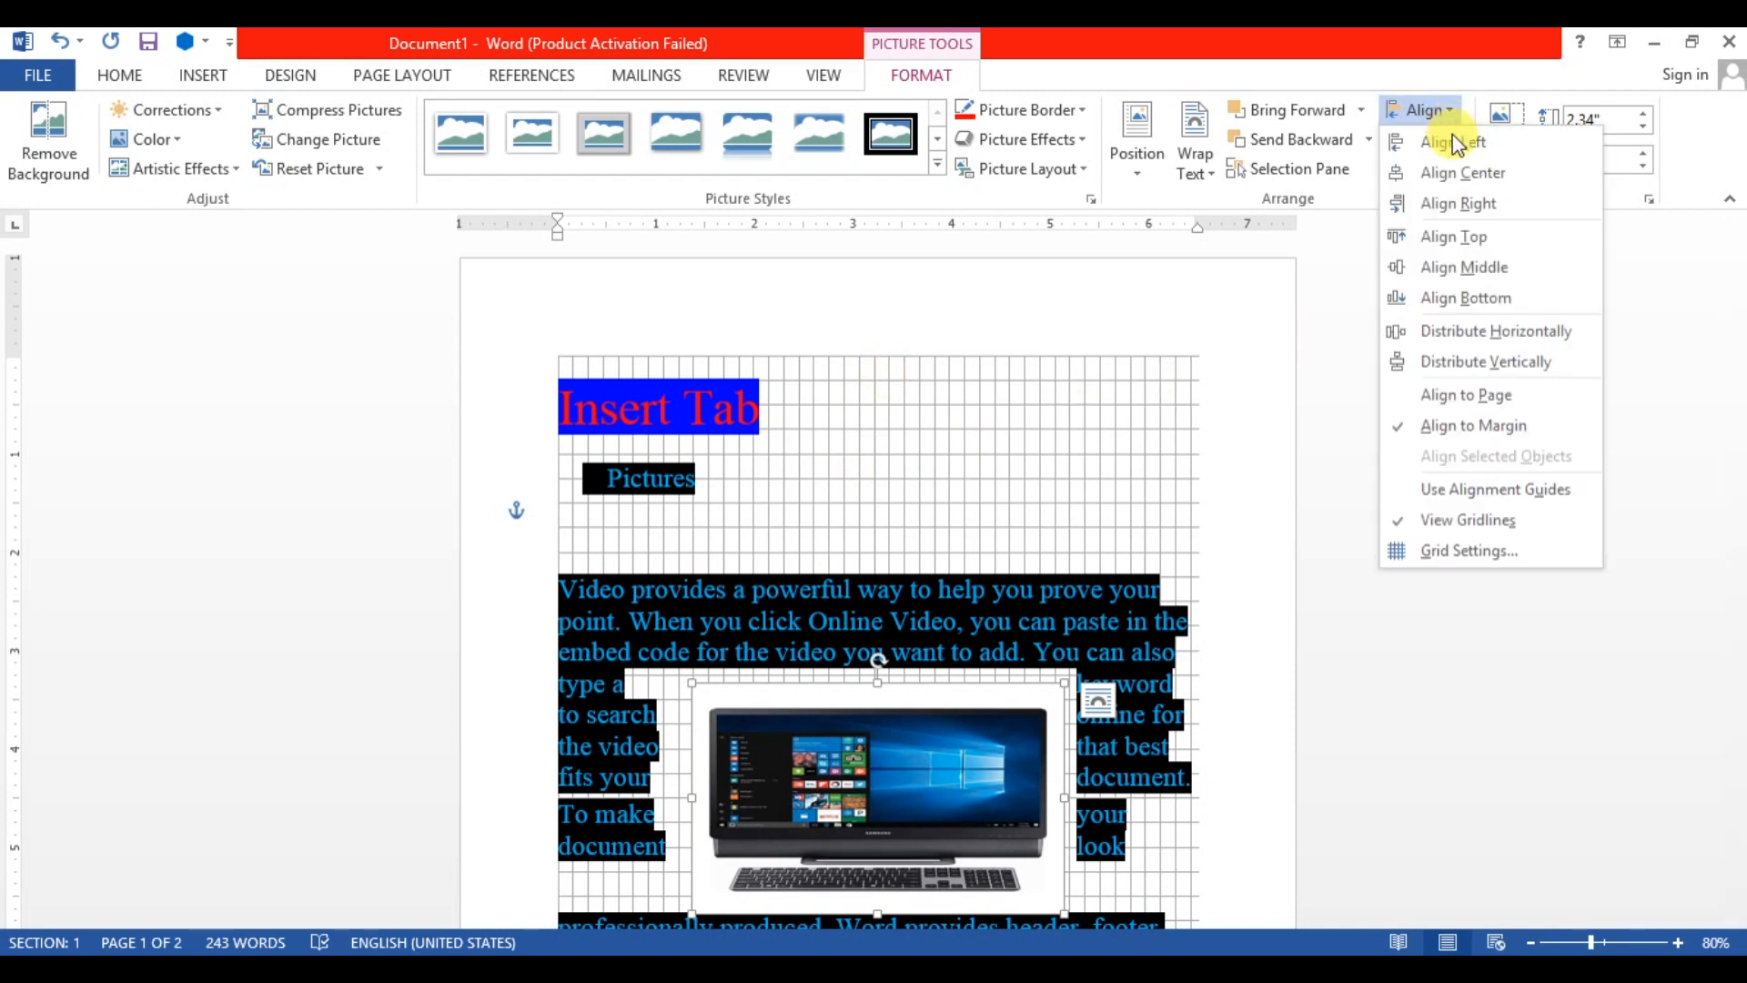
{"action": "left_click", "coordinate": [1494, 521]}
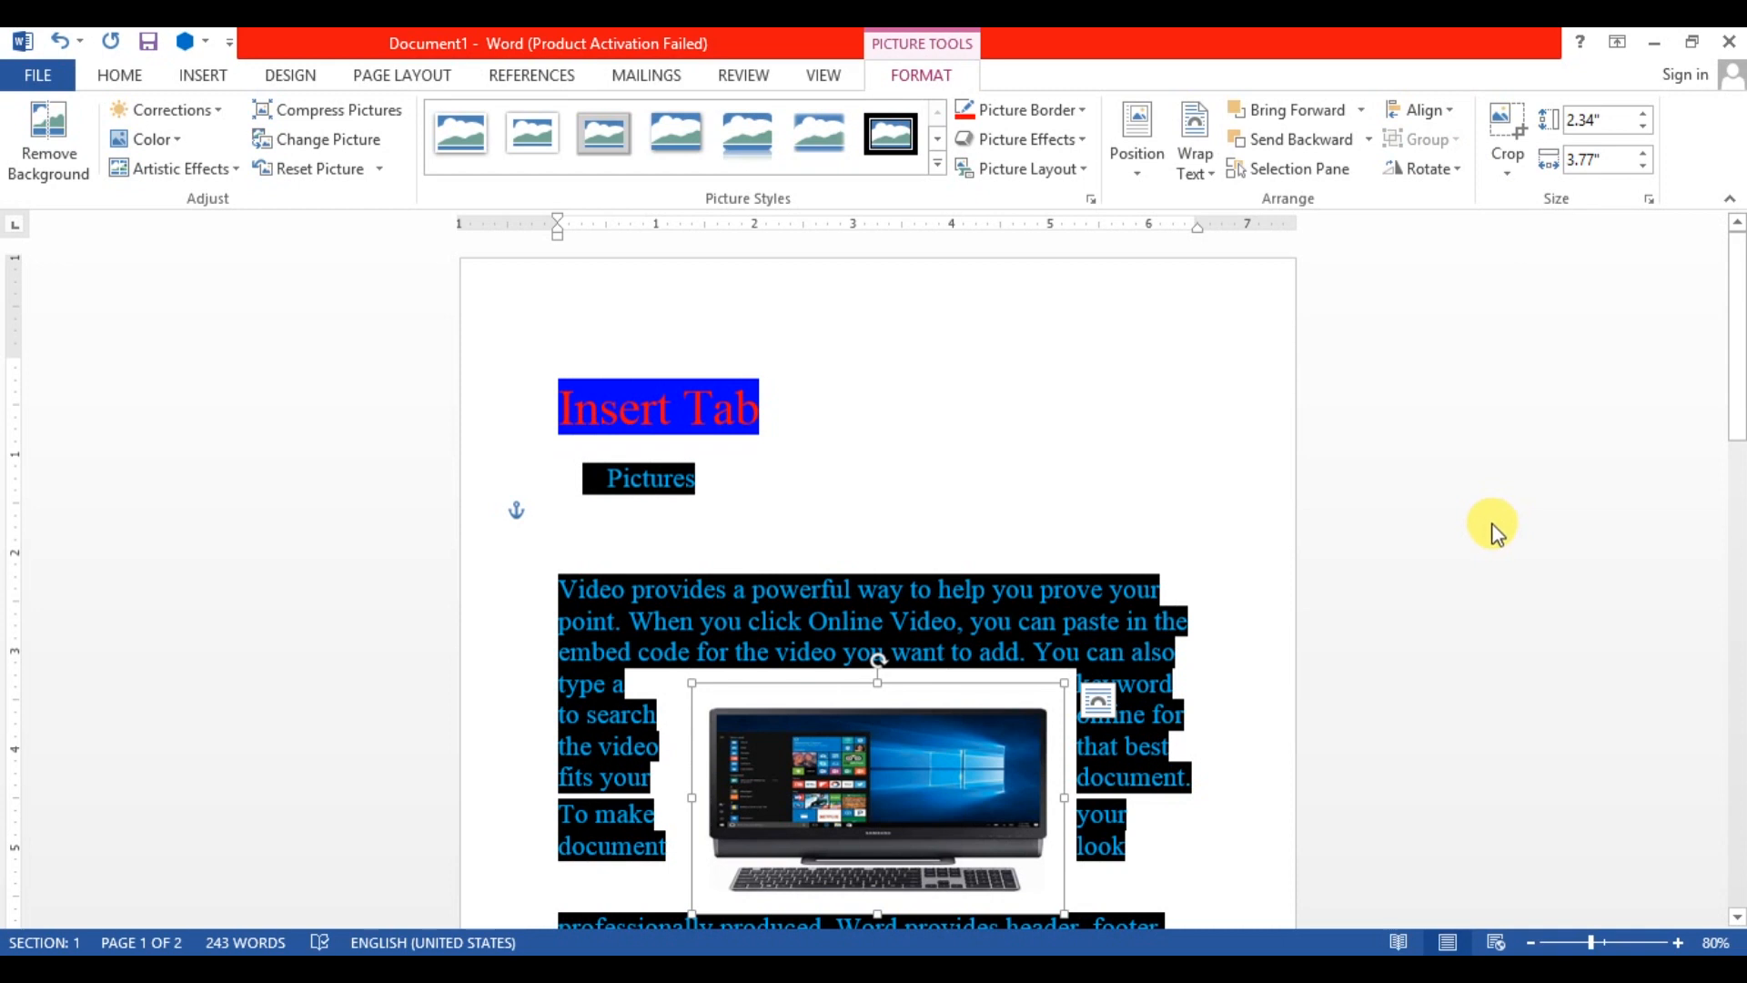
Examine the Grid and Guides settings and the picture's rotation options without applying any change.
{"action": "left_click", "coordinate": [1440, 117]}
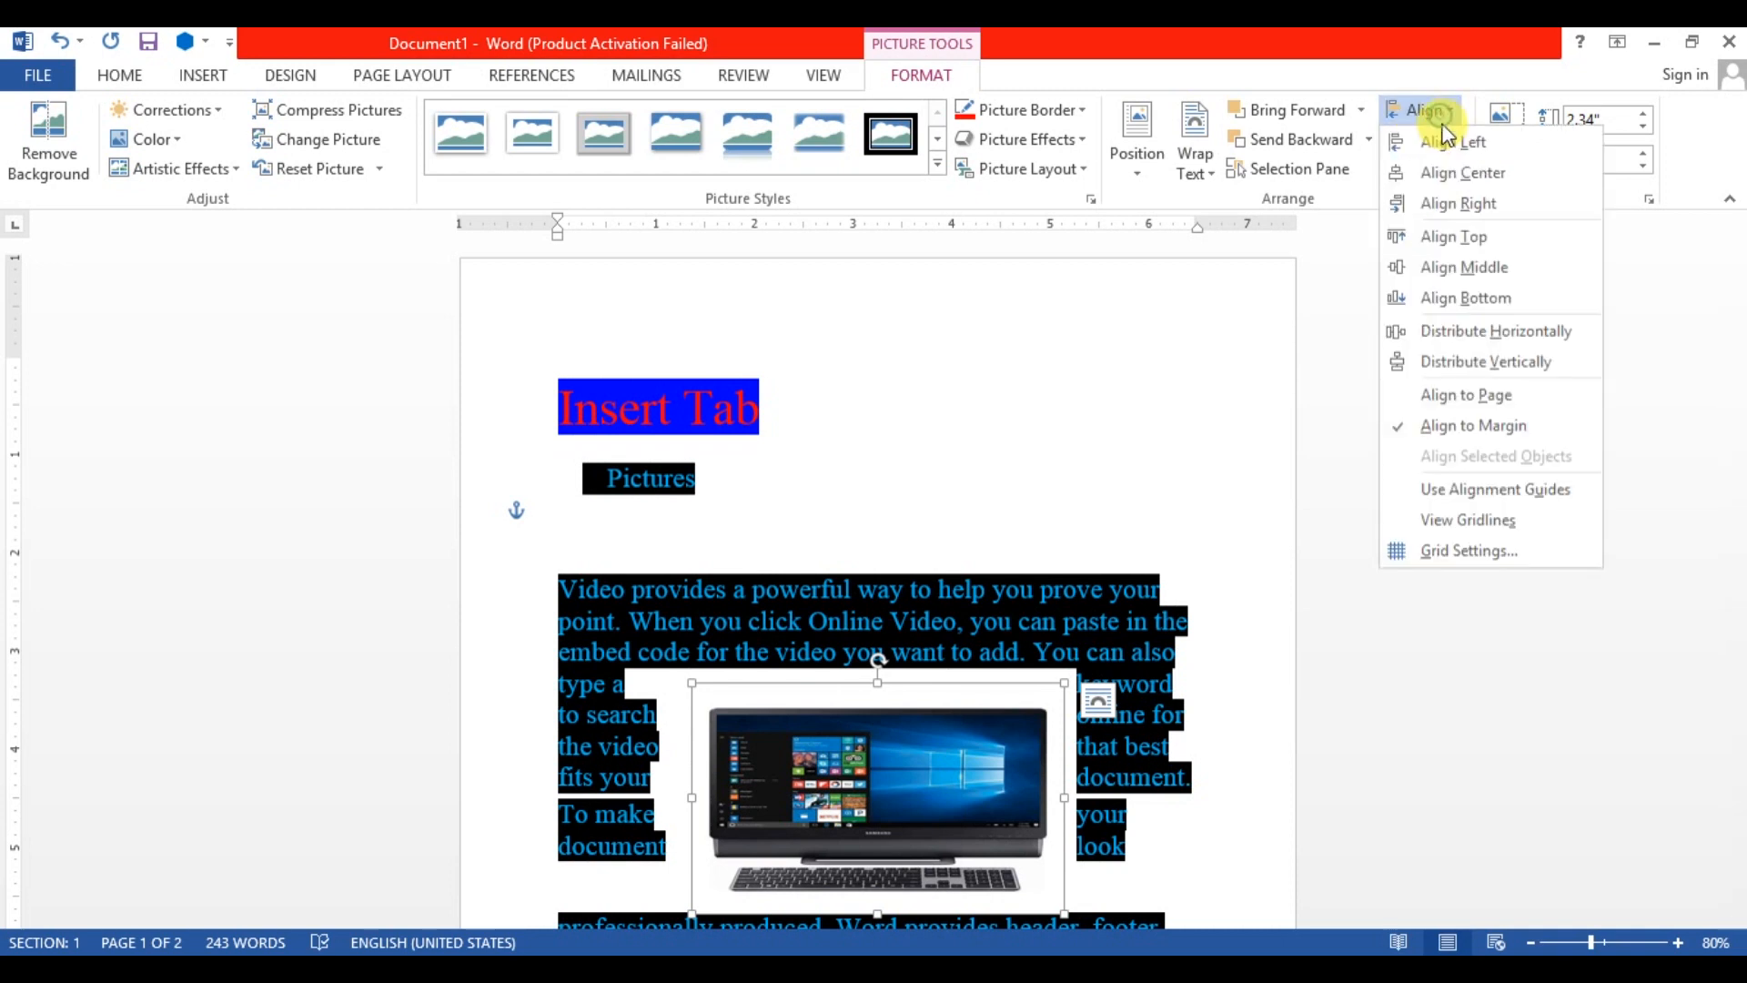
{"action": "left_click", "coordinate": [1438, 564]}
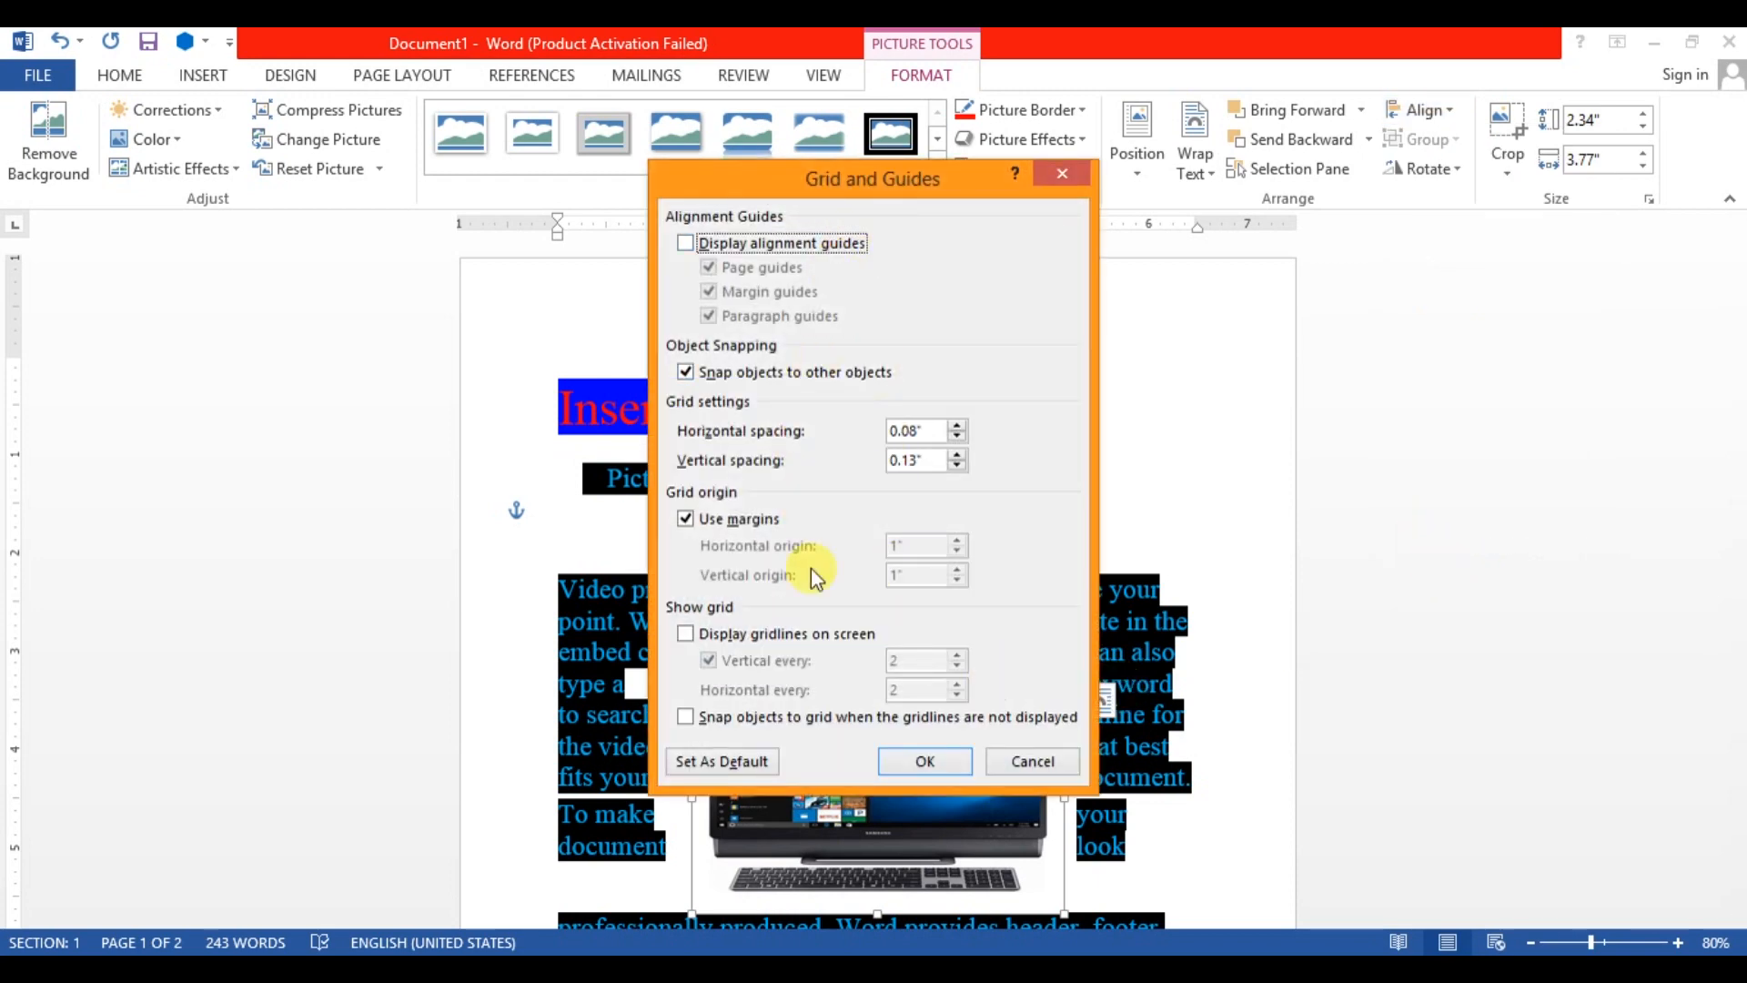
{"action": "left_click", "coordinate": [1033, 762]}
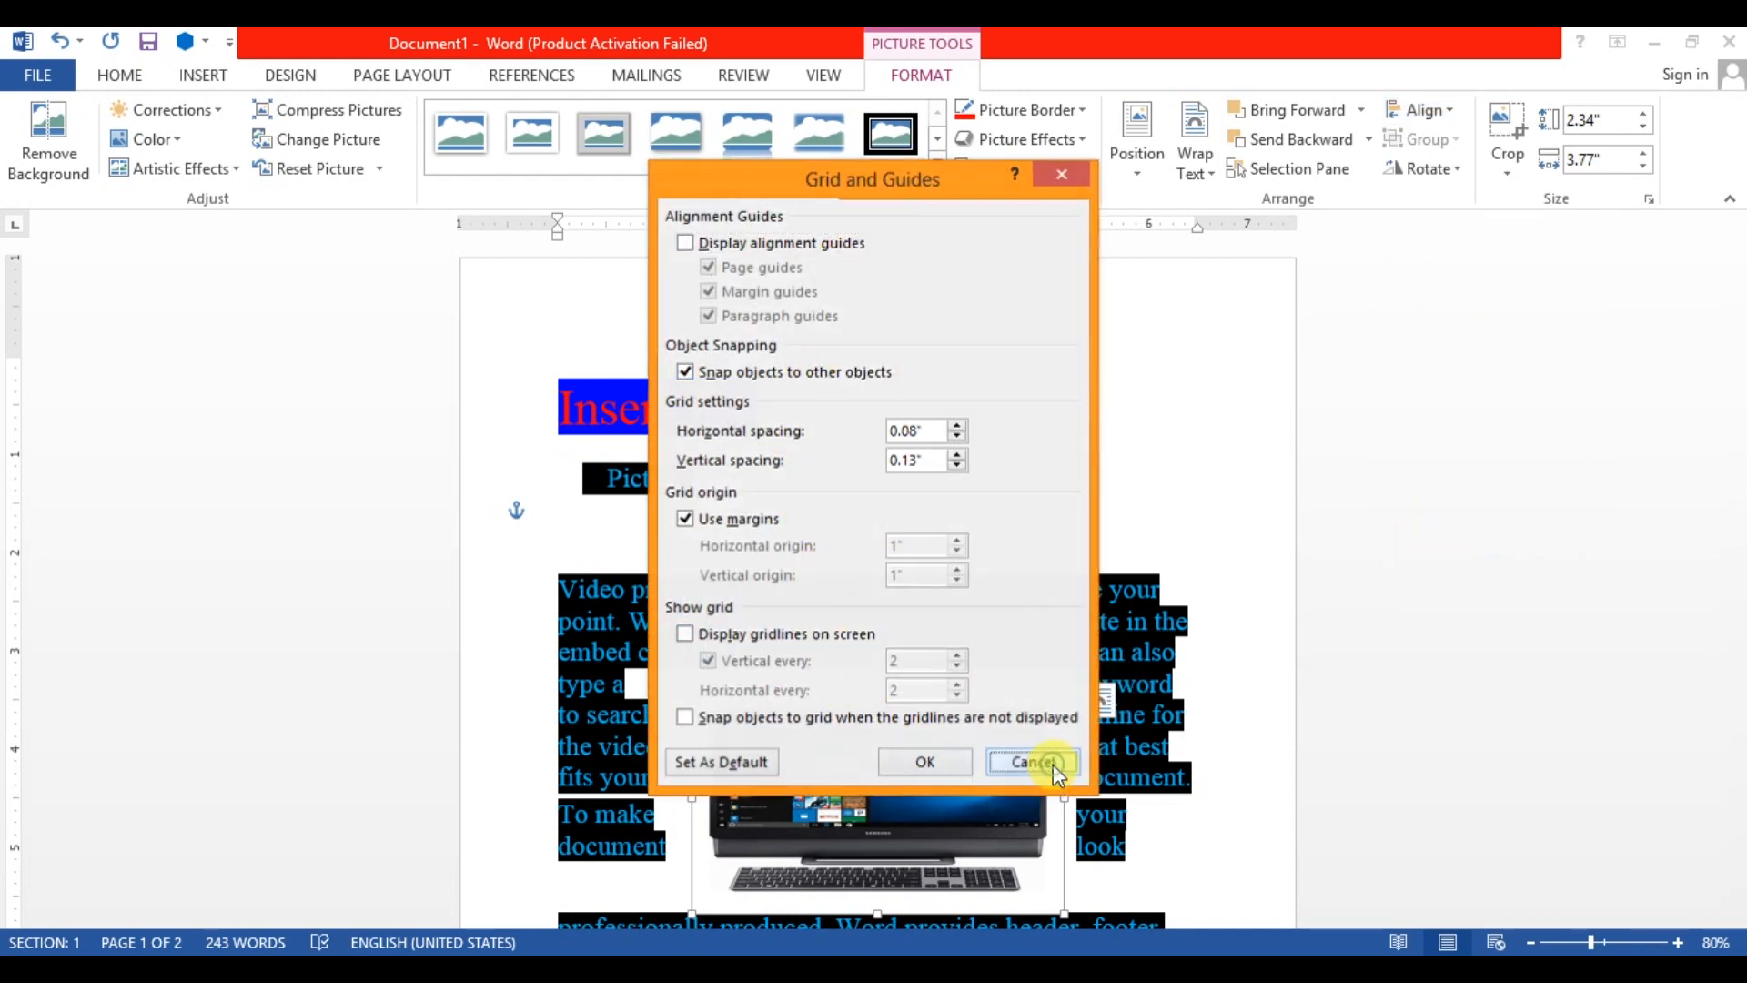
{"action": "left_click", "coordinate": [1440, 172]}
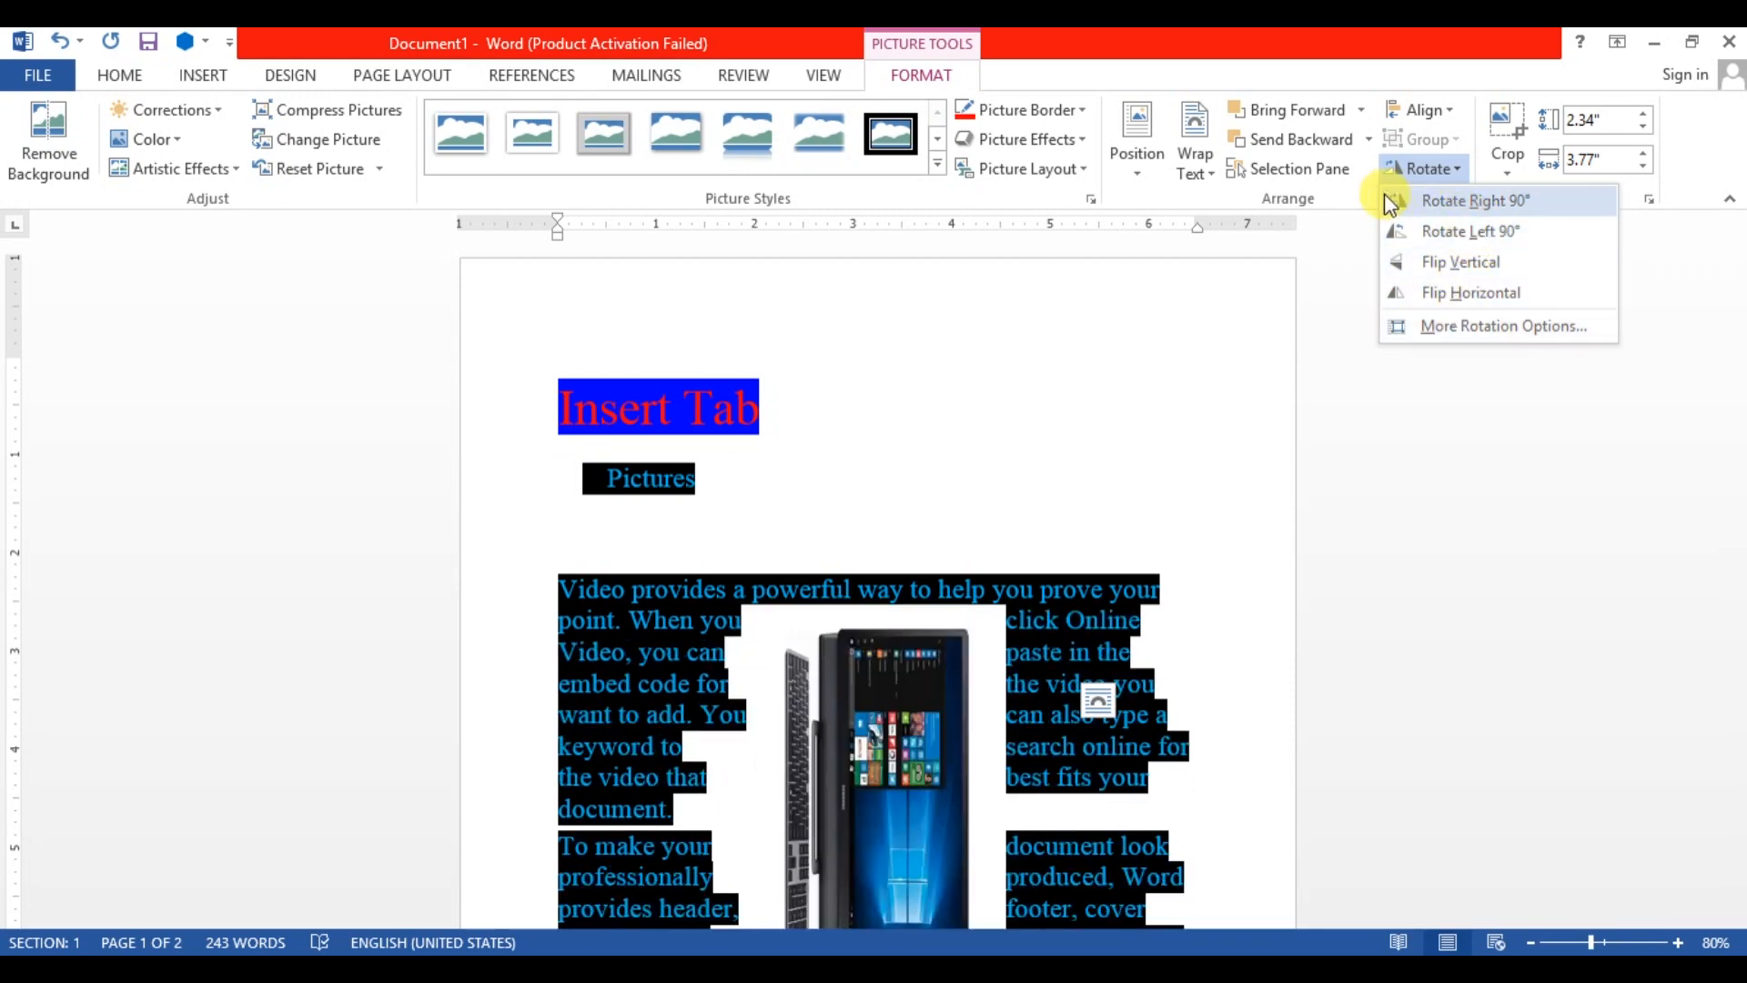
{"action": "left_click", "coordinate": [1398, 177]}
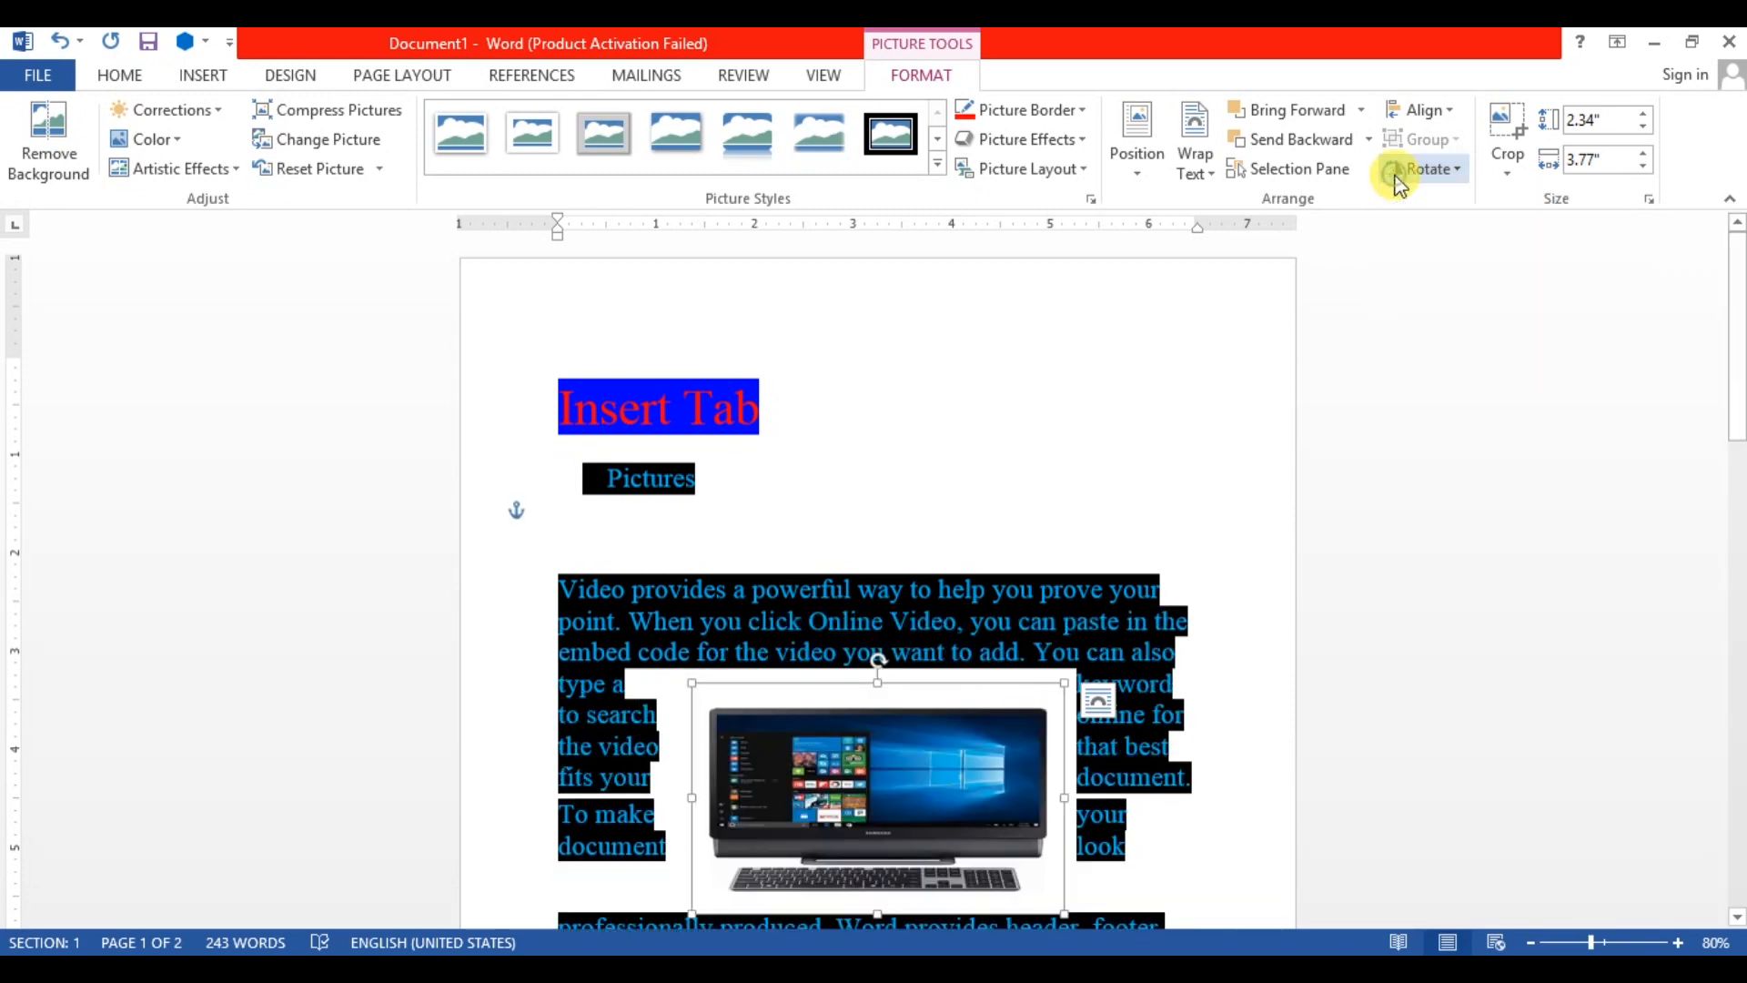
Crop the computer picture at its upper-right and lower-left corners to about 1.92" high by 3.51" wide.
{"action": "left_click", "coordinate": [1514, 156]}
{"action": "left_click", "coordinate": [1518, 204]}
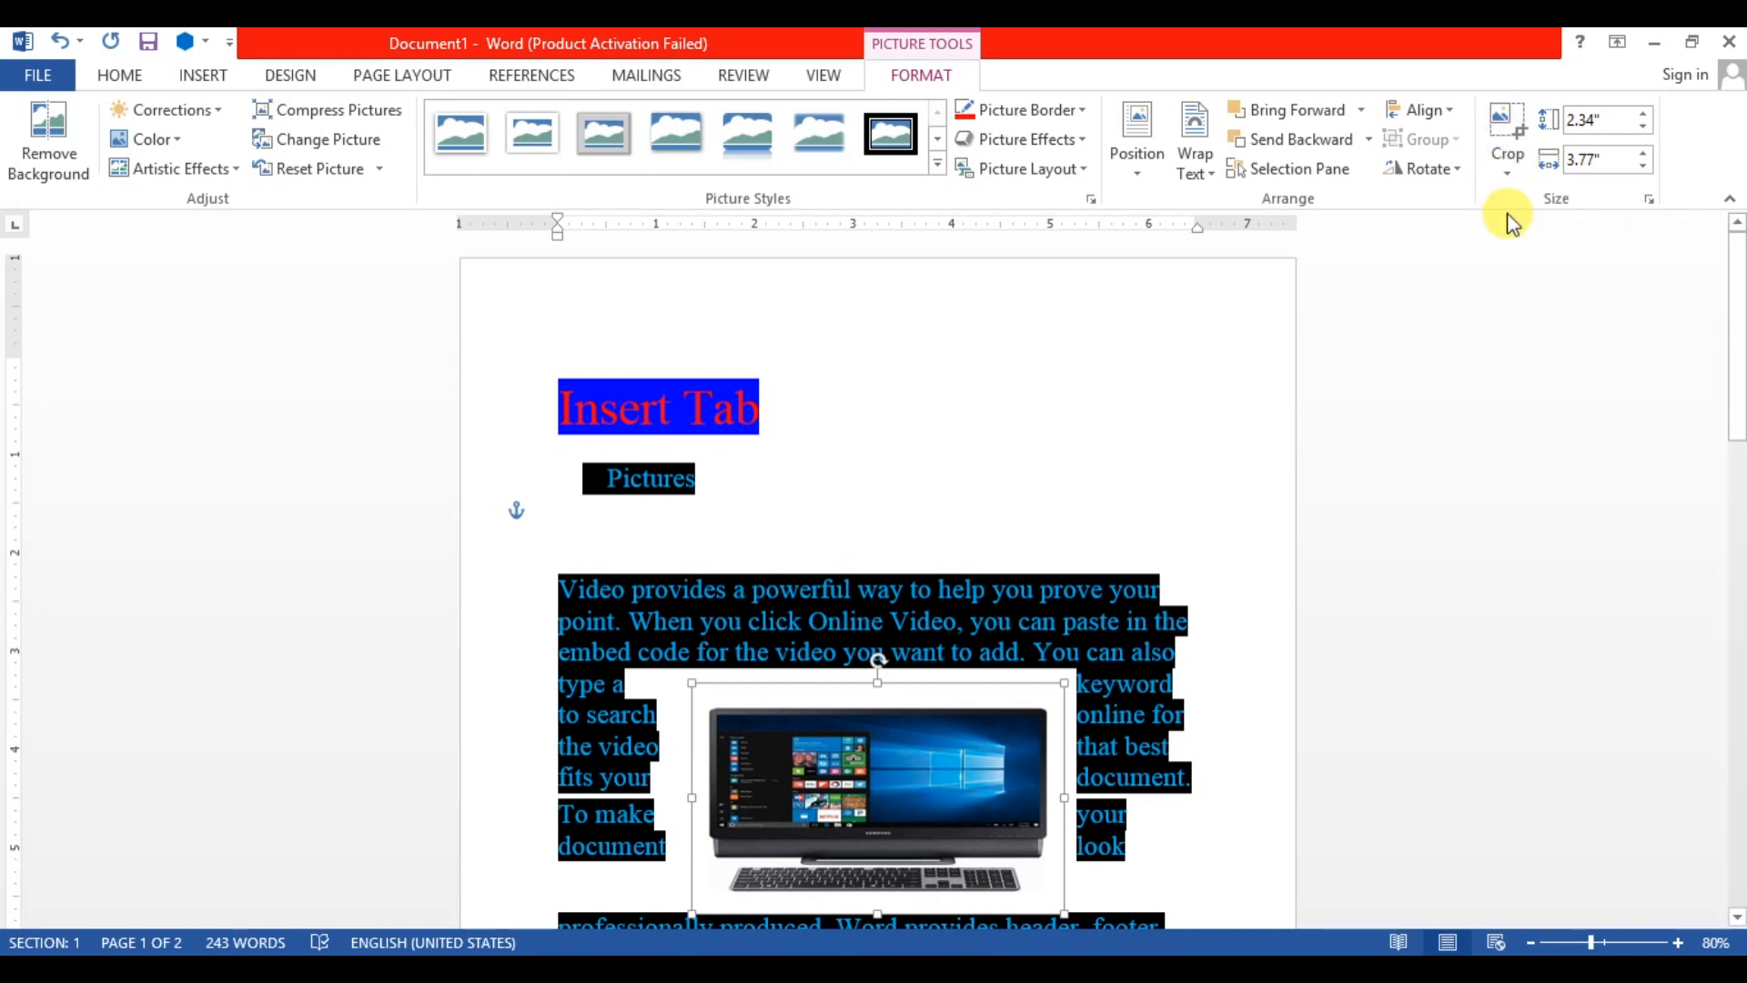
{"action": "mouse_move", "coordinate": [1055, 686]}
{"action": "left_mouse_down"}
{"action": "mouse_move", "coordinate": [1023, 678]}
{"action": "mouse_move", "coordinate": [1056, 679]}
{"action": "mouse_move", "coordinate": [1037, 705]}
{"action": "mouse_move", "coordinate": [1058, 705]}
{"action": "left_mouse_up"}
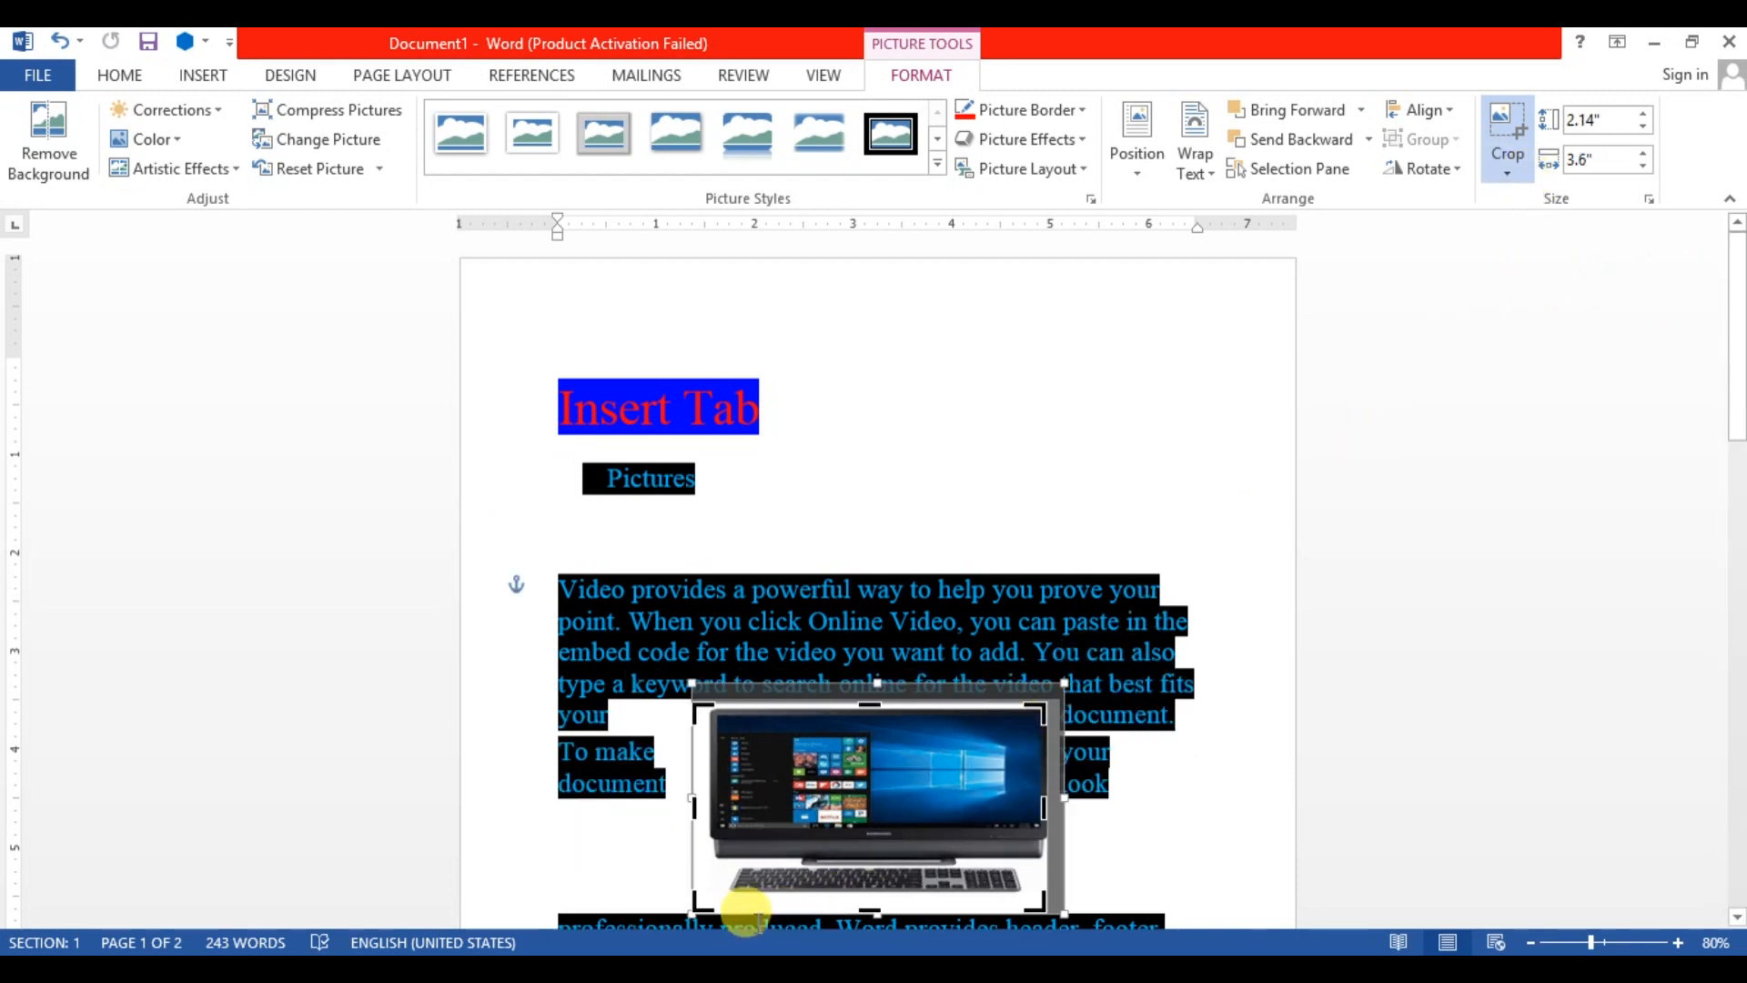
{"action": "left_click_drag", "start_coordinate": [708, 914], "coordinate": [714, 585]}
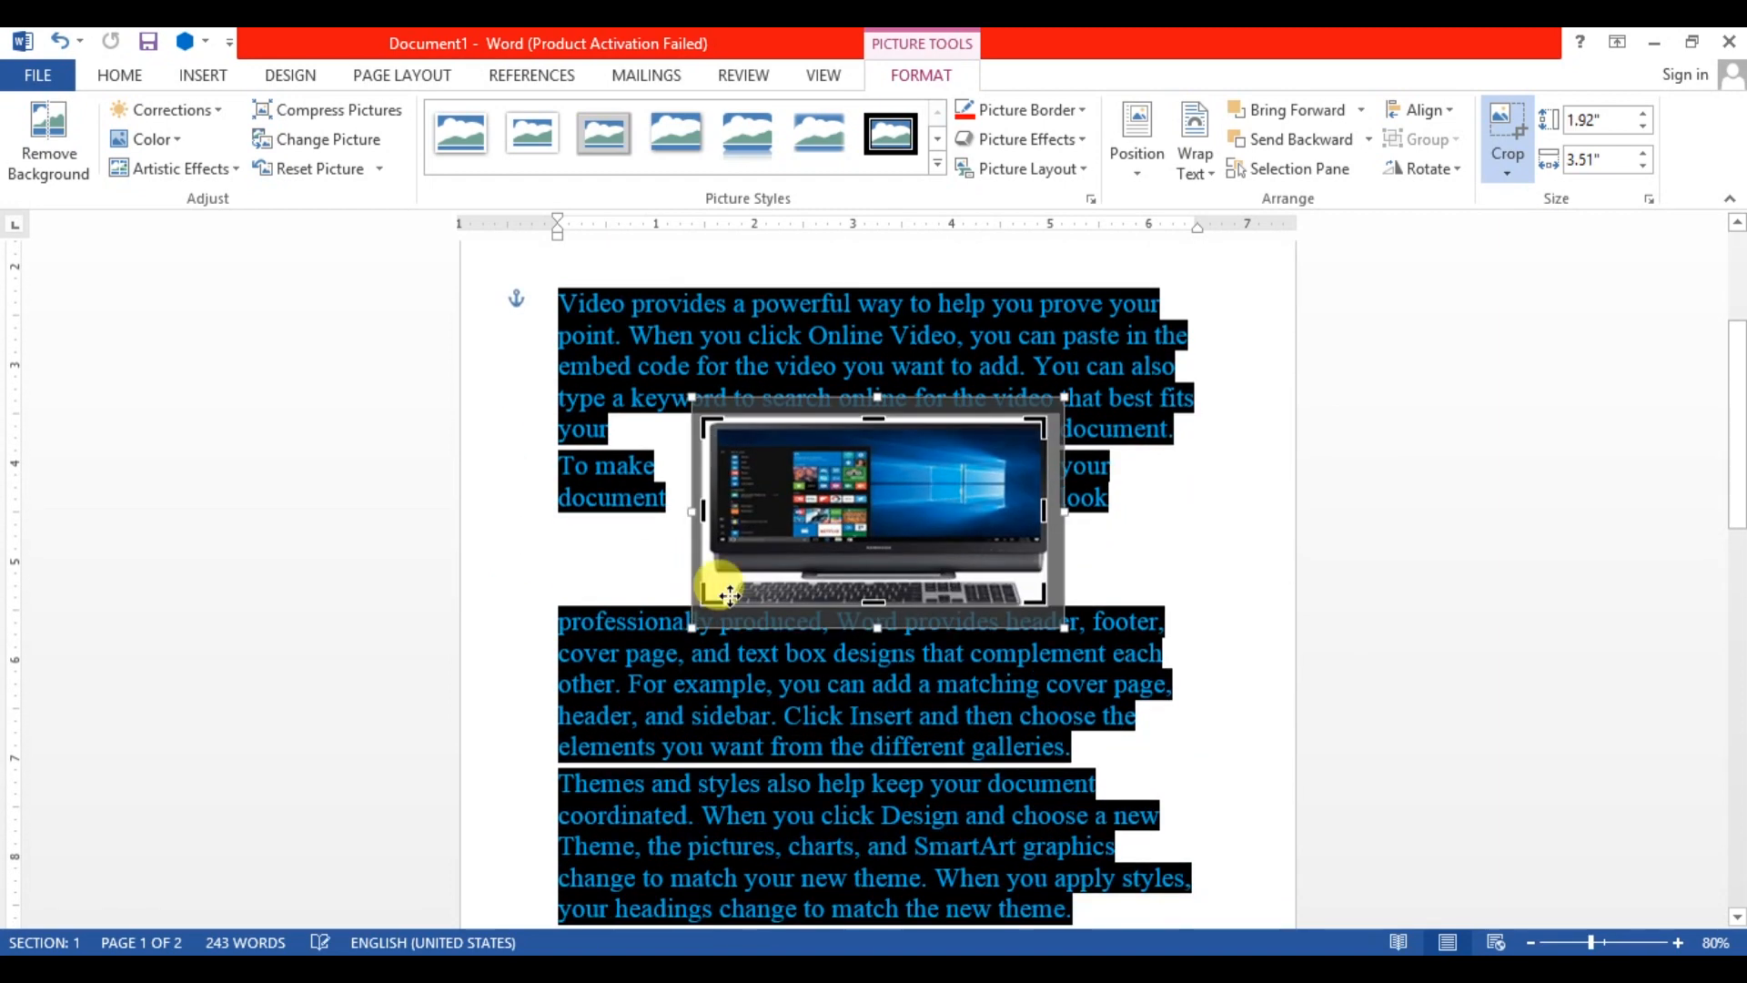
{"action": "left_click", "coordinate": [1088, 578]}
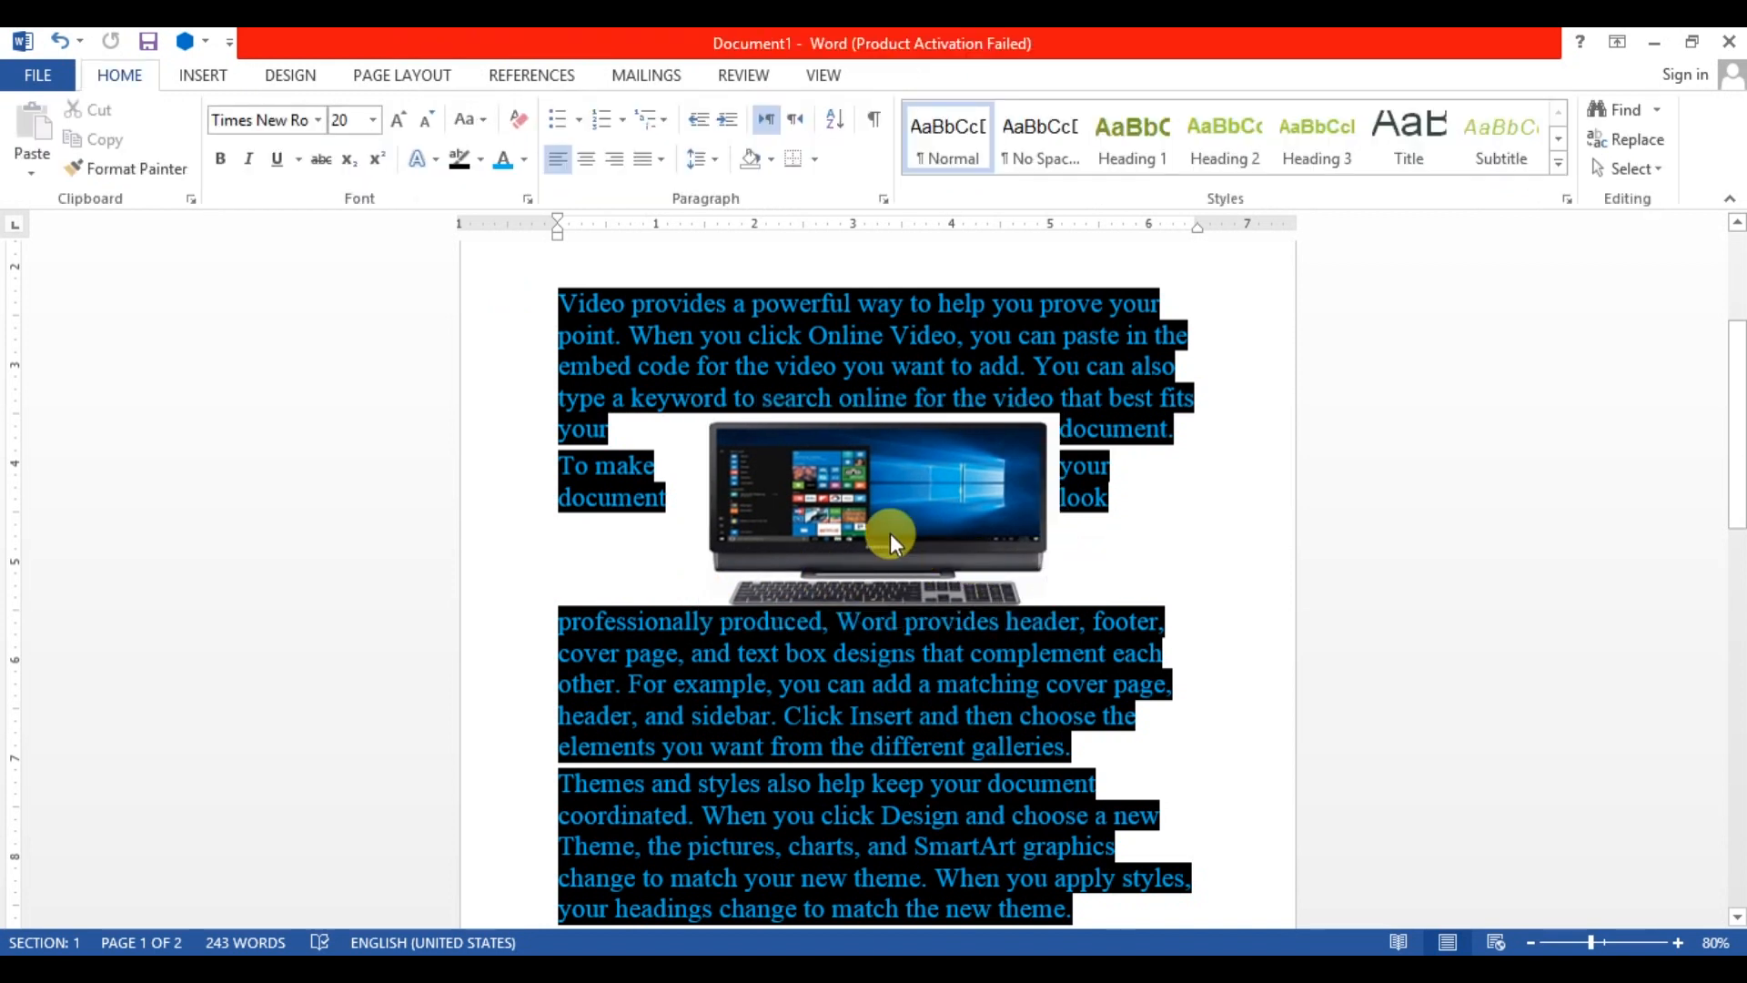
Enlarge the cropped computer picture to a height of 3.1", keeping its proportions.
{"action": "left_click", "coordinate": [852, 482]}
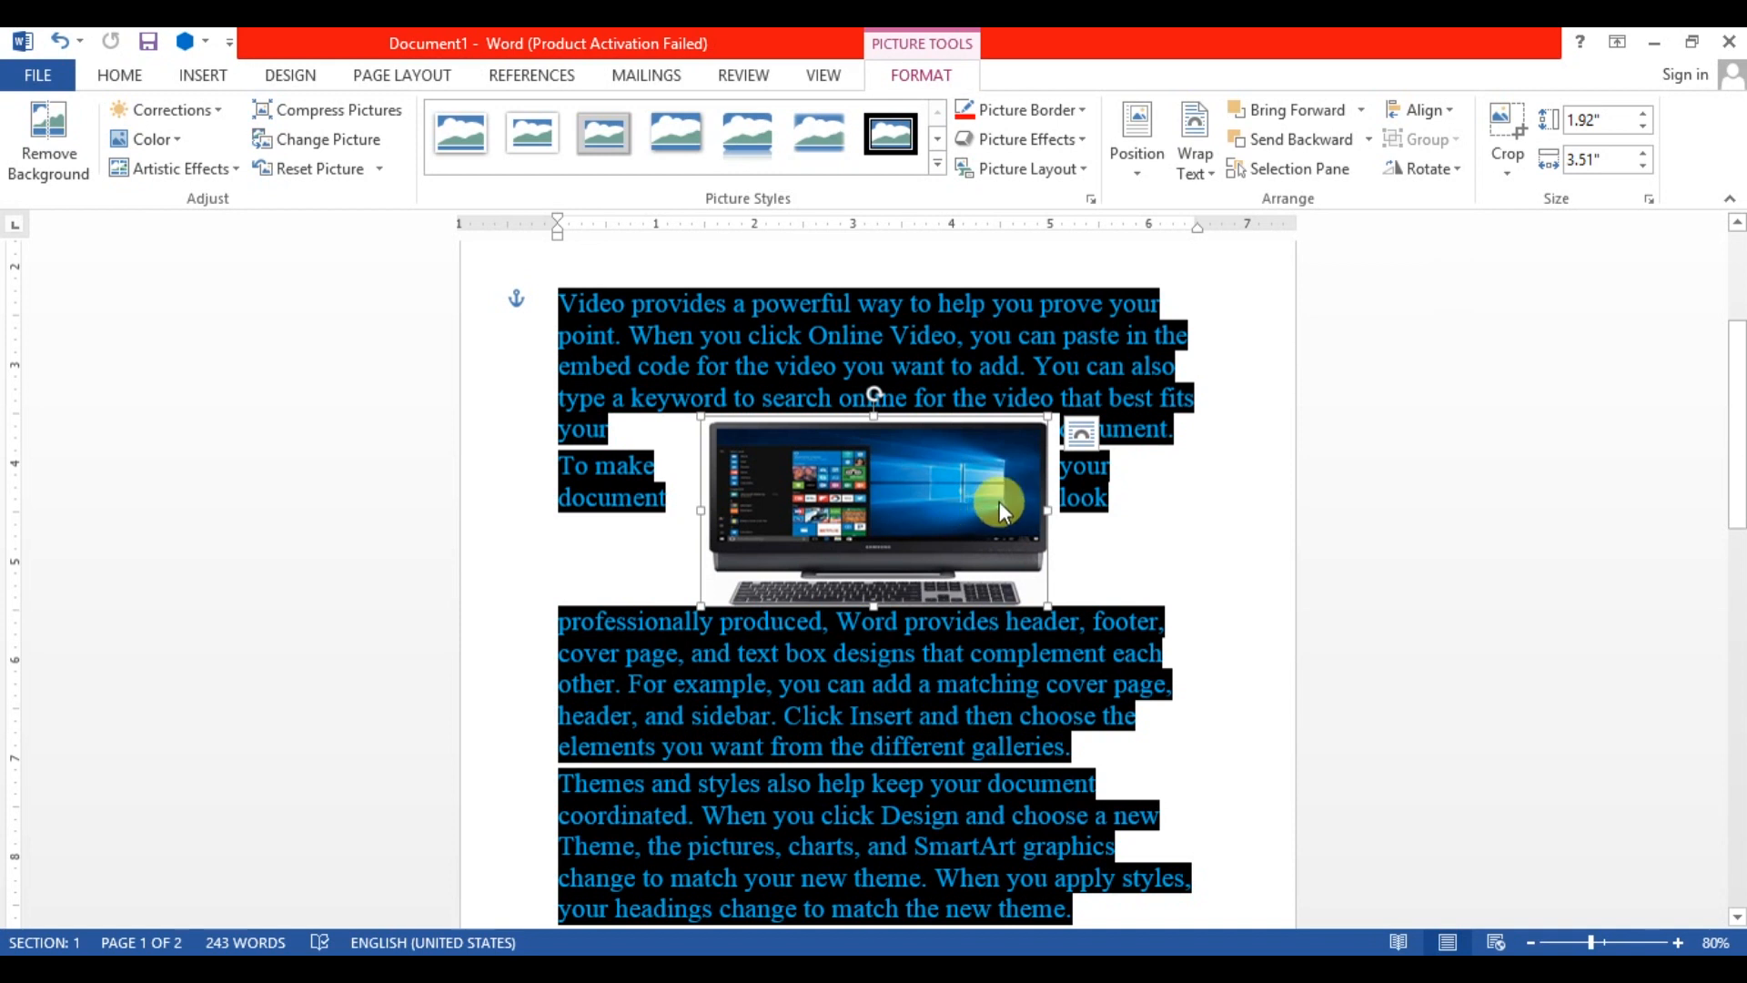
{"action": "left_click", "coordinate": [1641, 113]}
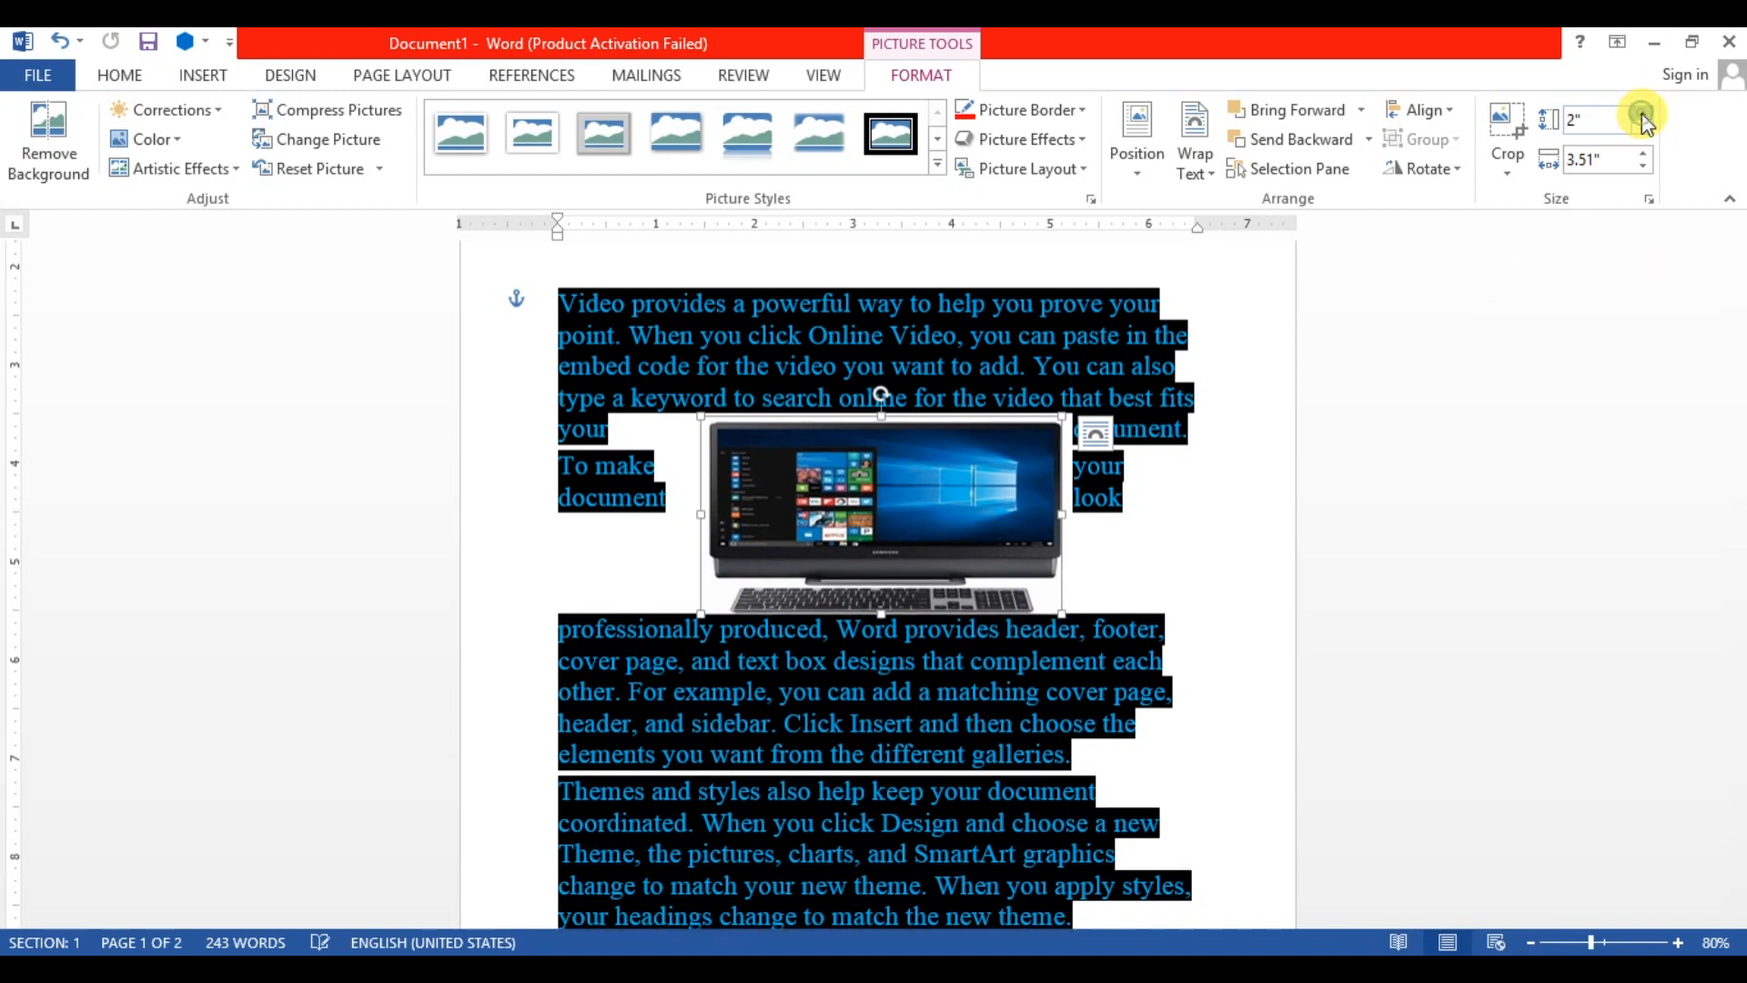
{"action": "left_click", "coordinate": [1642, 113]}
{"action": "left_click", "coordinate": [1641, 113]}
{"action": "left_click", "coordinate": [1641, 113]}
{"action": "left_click", "coordinate": [1641, 113]}
{"action": "left_click", "coordinate": [1642, 113]}
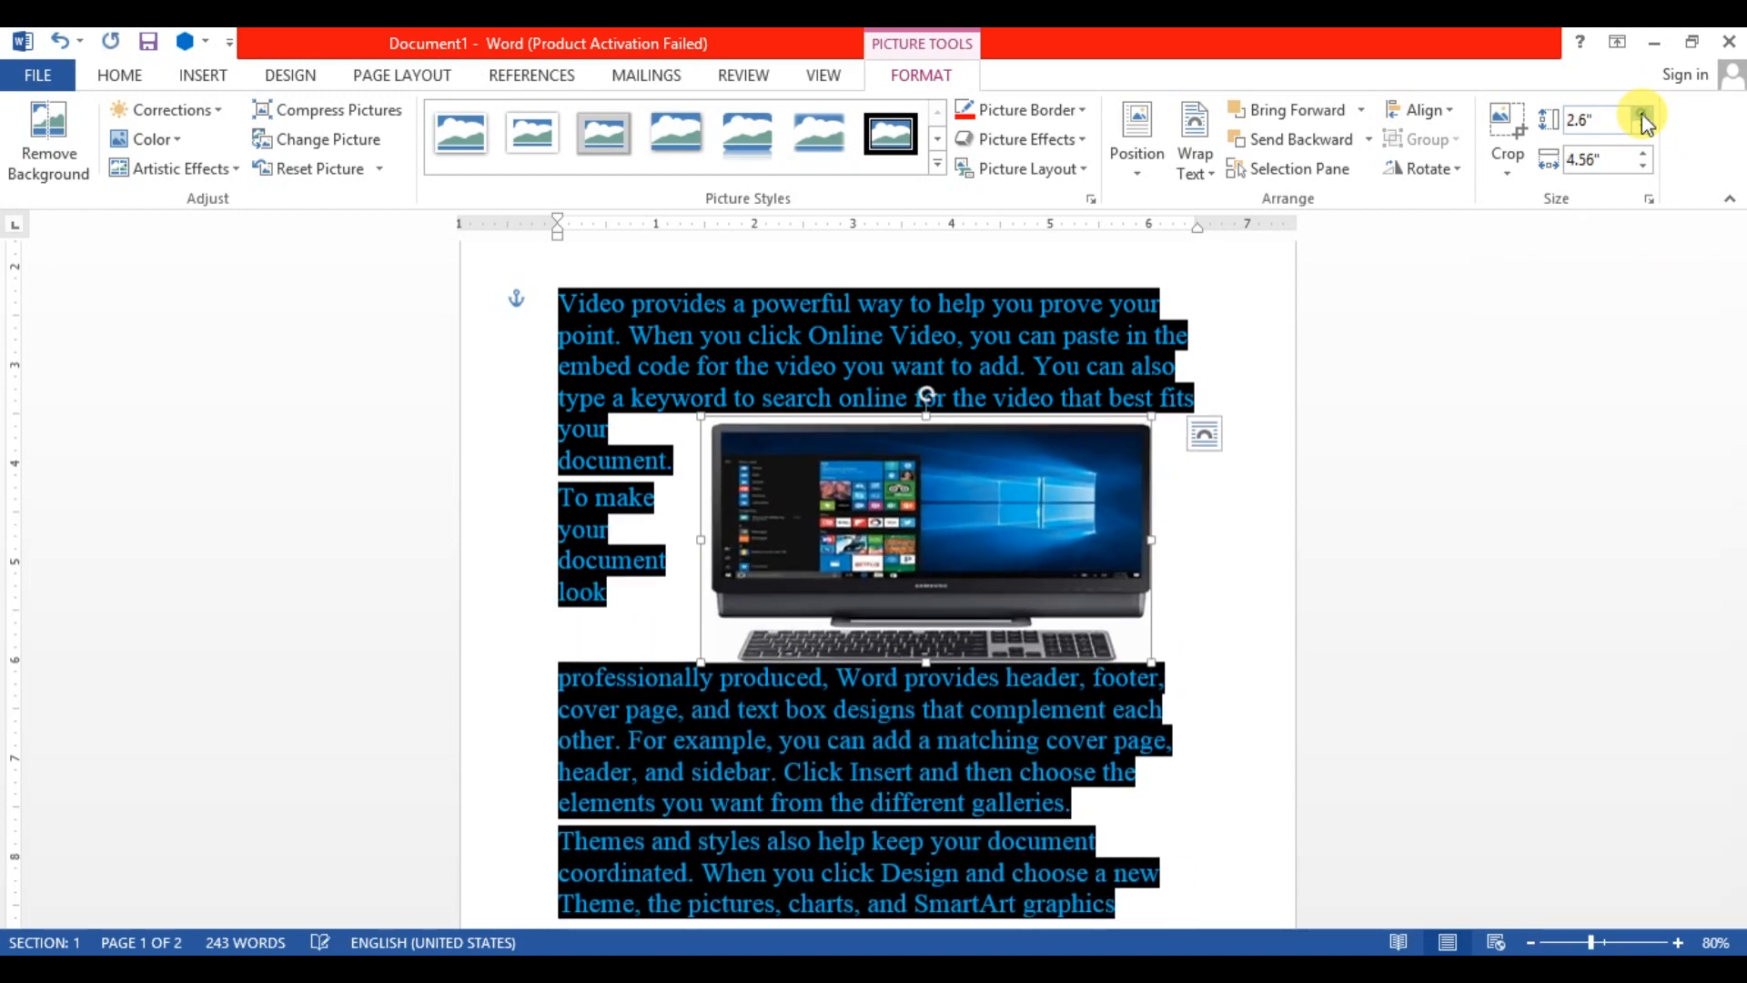
{"action": "left_click", "coordinate": [1641, 113]}
{"action": "left_click", "coordinate": [1641, 113]}
{"action": "left_click", "coordinate": [1641, 113]}
{"action": "left_click", "coordinate": [1641, 112]}
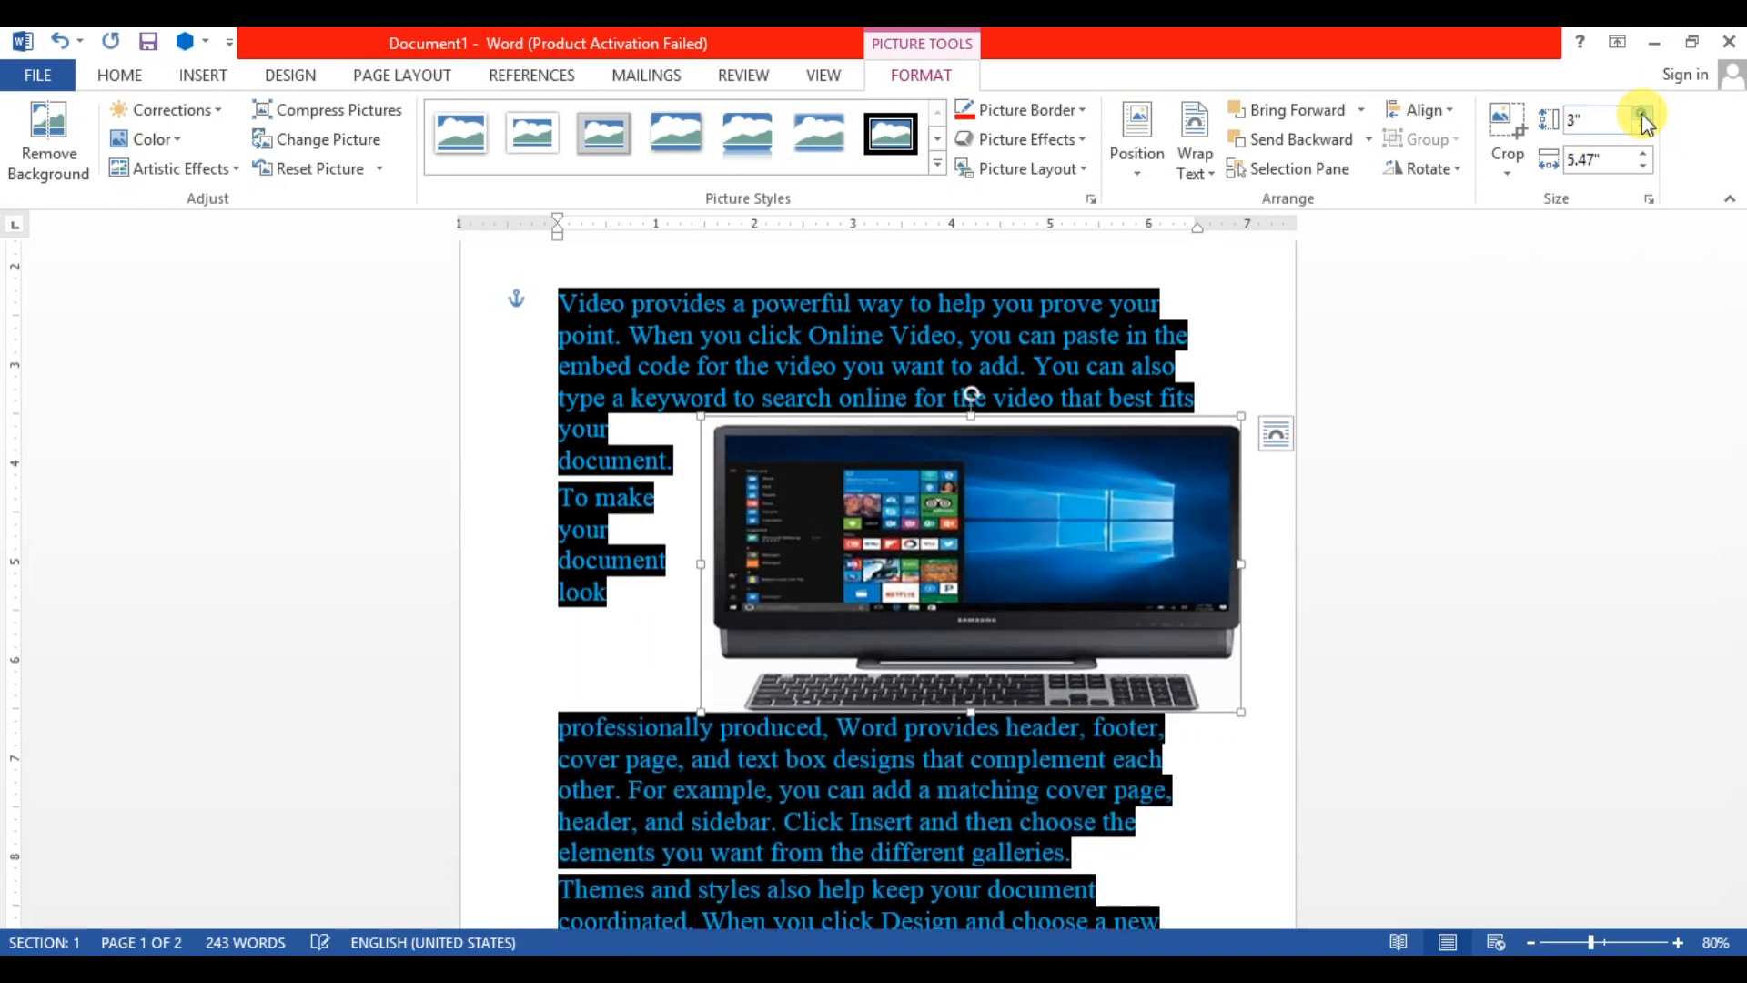
{"action": "left_click", "coordinate": [1641, 113]}
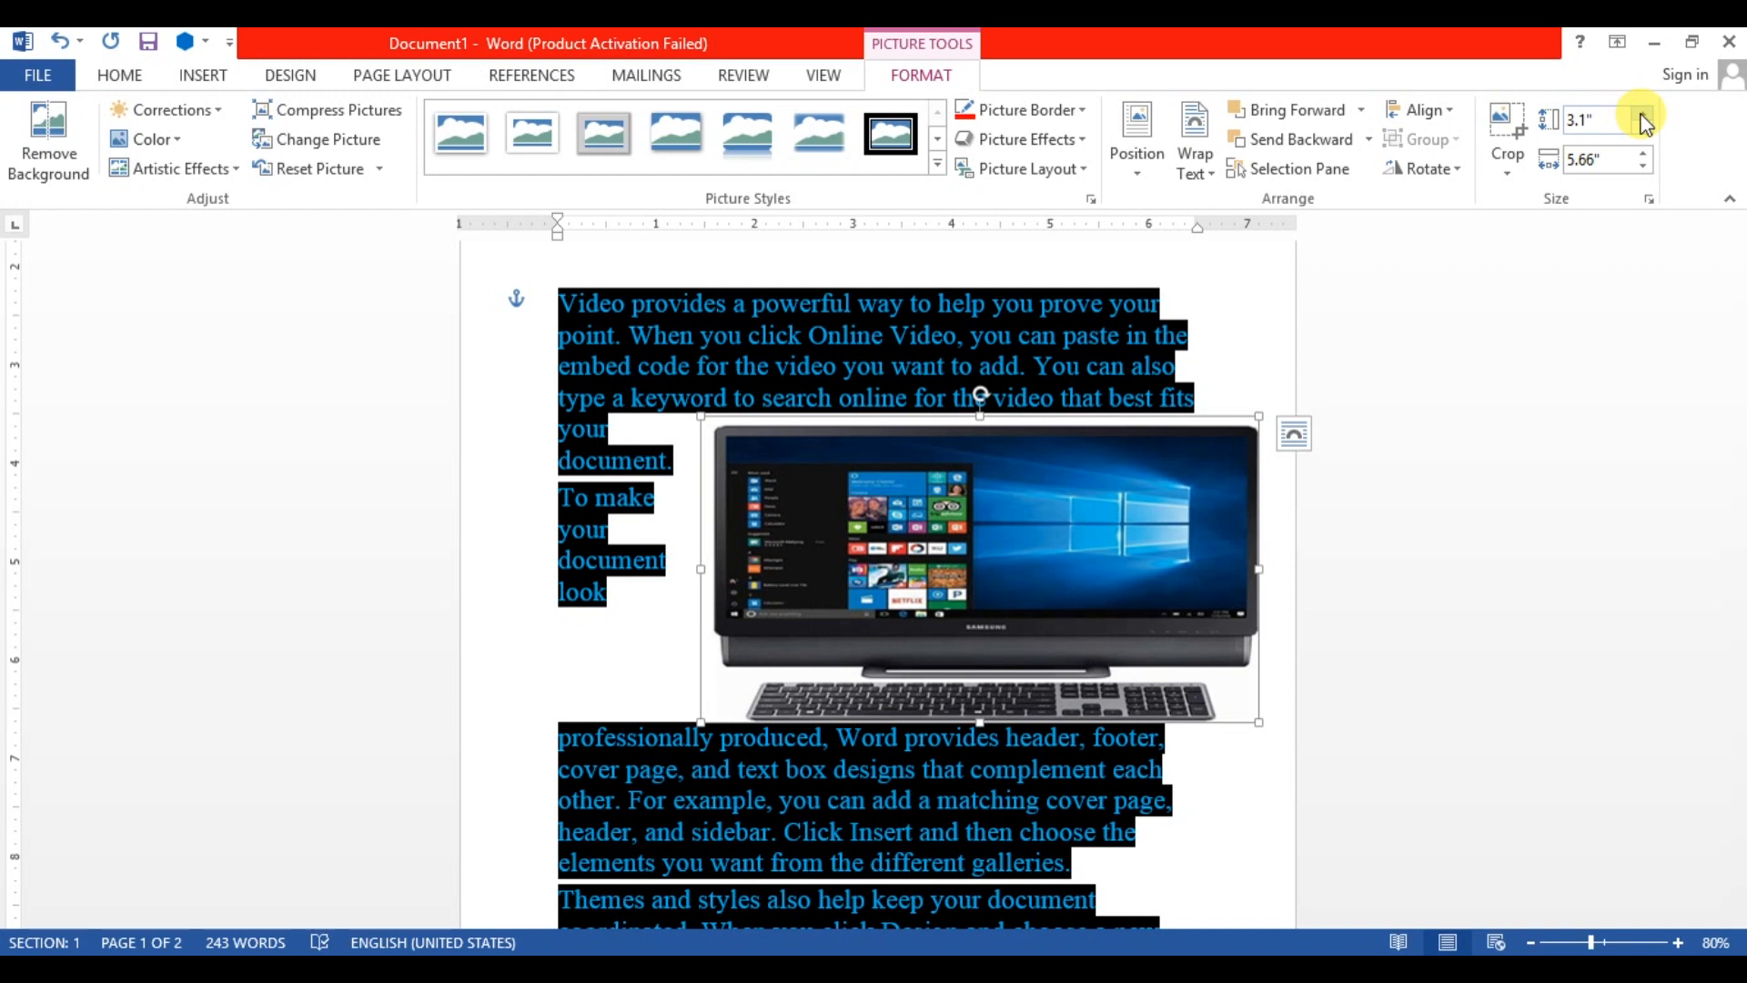
Reduce the computer picture's height to 2.1", keeping its proportions.
{"action": "left_click", "coordinate": [1643, 130]}
{"action": "left_click", "coordinate": [1643, 129]}
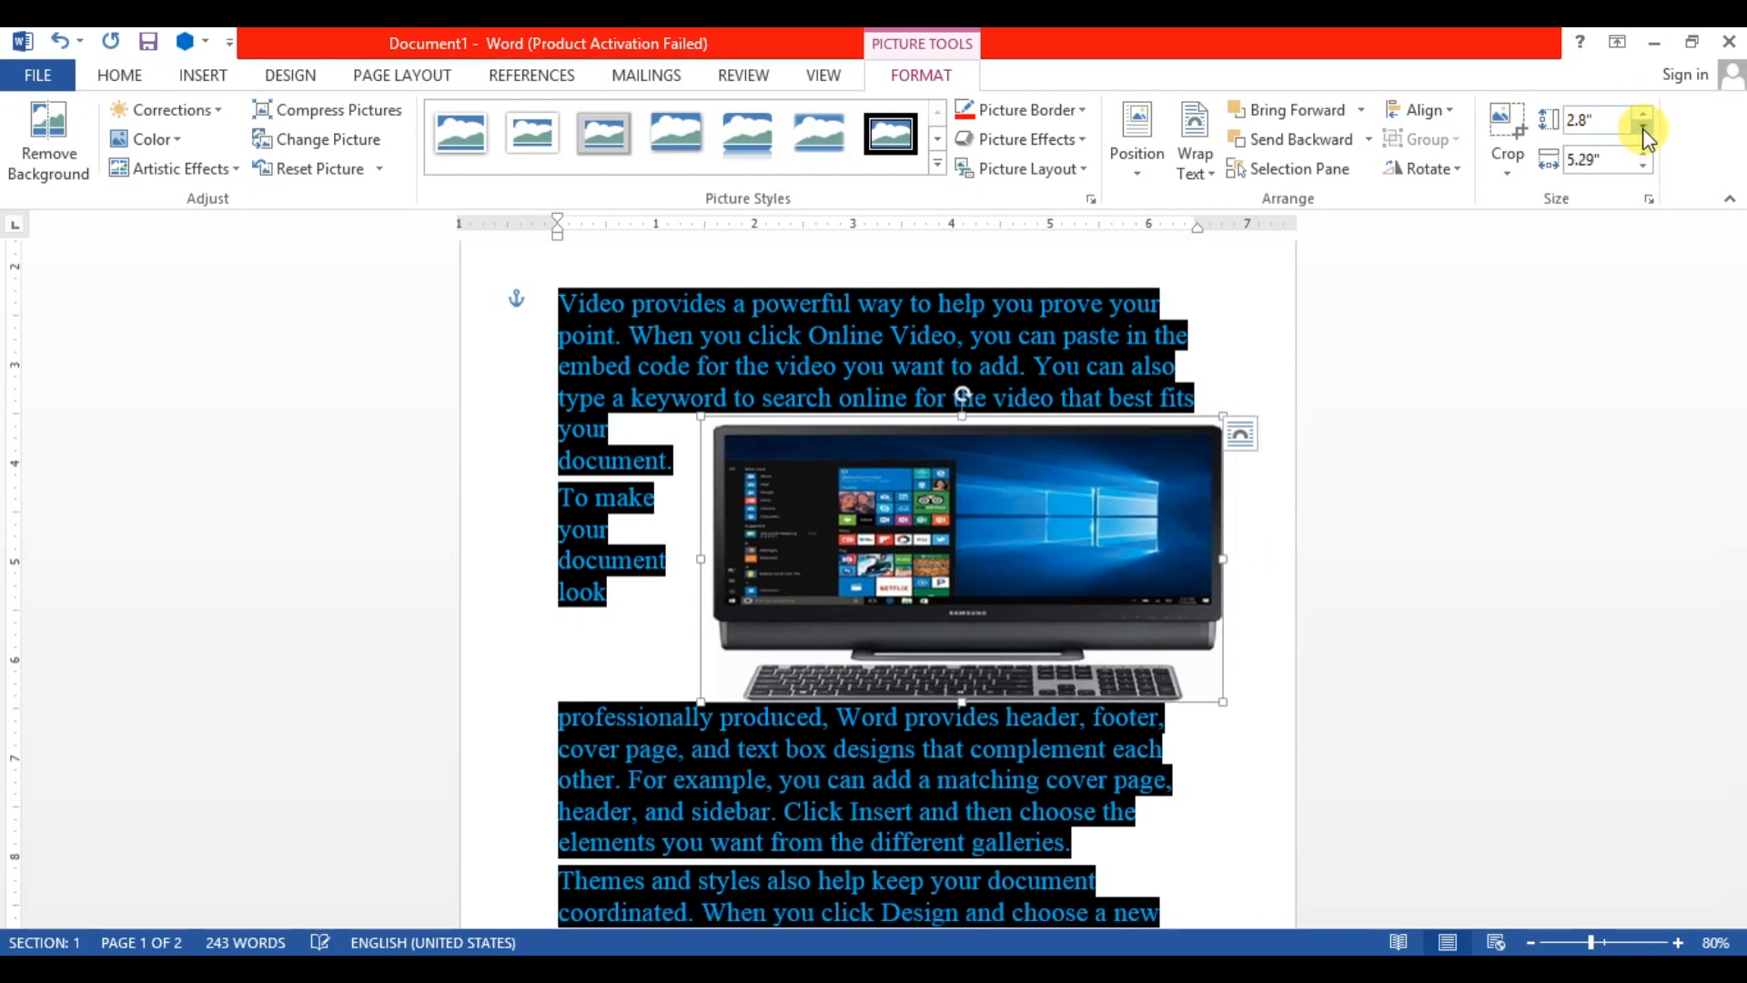
{"action": "left_click", "coordinate": [1642, 129]}
{"action": "left_click", "coordinate": [1642, 129]}
{"action": "left_click", "coordinate": [1642, 129]}
{"action": "left_click", "coordinate": [1643, 129]}
{"action": "left_click", "coordinate": [1643, 129]}
{"action": "left_click", "coordinate": [1642, 129]}
{"action": "left_click", "coordinate": [1642, 129]}
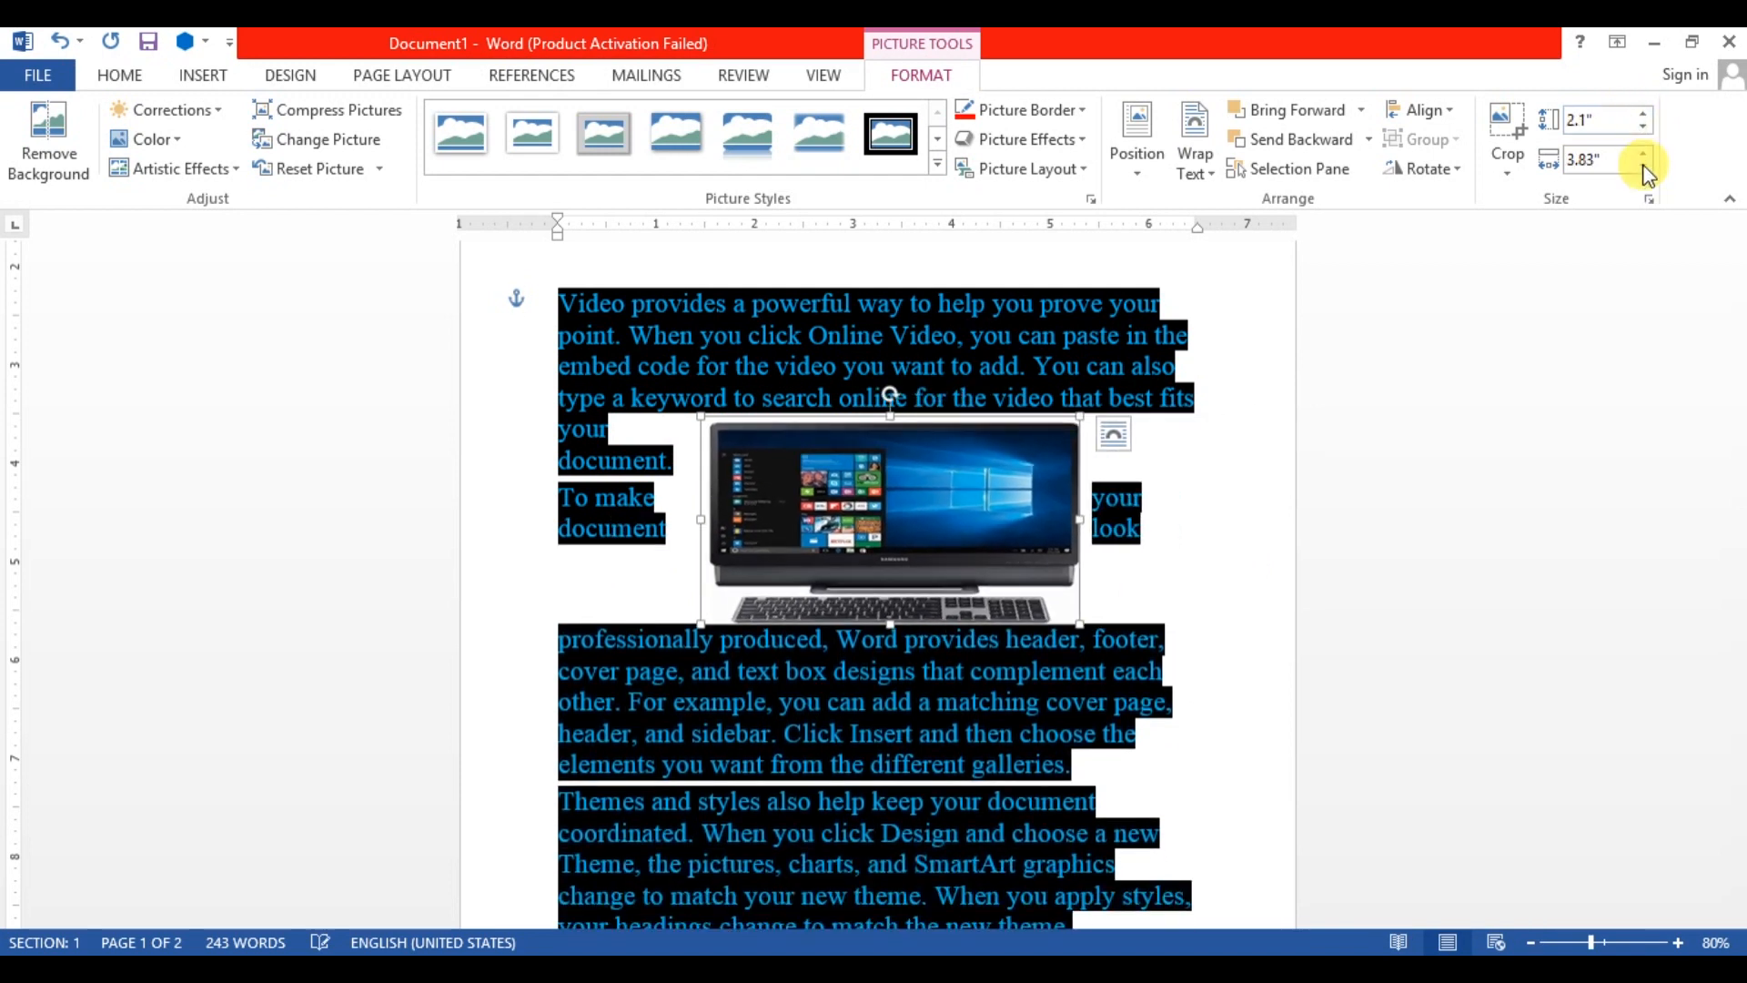
Increase the computer picture's width in small increments and bring it back down to 3.7".
{"action": "left_click", "coordinate": [1642, 153]}
{"action": "left_click", "coordinate": [1643, 153]}
{"action": "left_click", "coordinate": [1642, 153]}
{"action": "left_click", "coordinate": [1642, 152]}
{"action": "left_click", "coordinate": [1642, 152]}
{"action": "left_click", "coordinate": [1642, 152]}
{"action": "left_click", "coordinate": [1643, 153]}
{"action": "left_click", "coordinate": [1642, 166]}
{"action": "left_click", "coordinate": [1642, 166]}
{"action": "left_click", "coordinate": [1643, 165]}
{"action": "left_click", "coordinate": [1642, 166]}
{"action": "left_click", "coordinate": [1643, 165]}
{"action": "left_click", "coordinate": [1642, 165]}
{"action": "left_click", "coordinate": [1642, 165]}
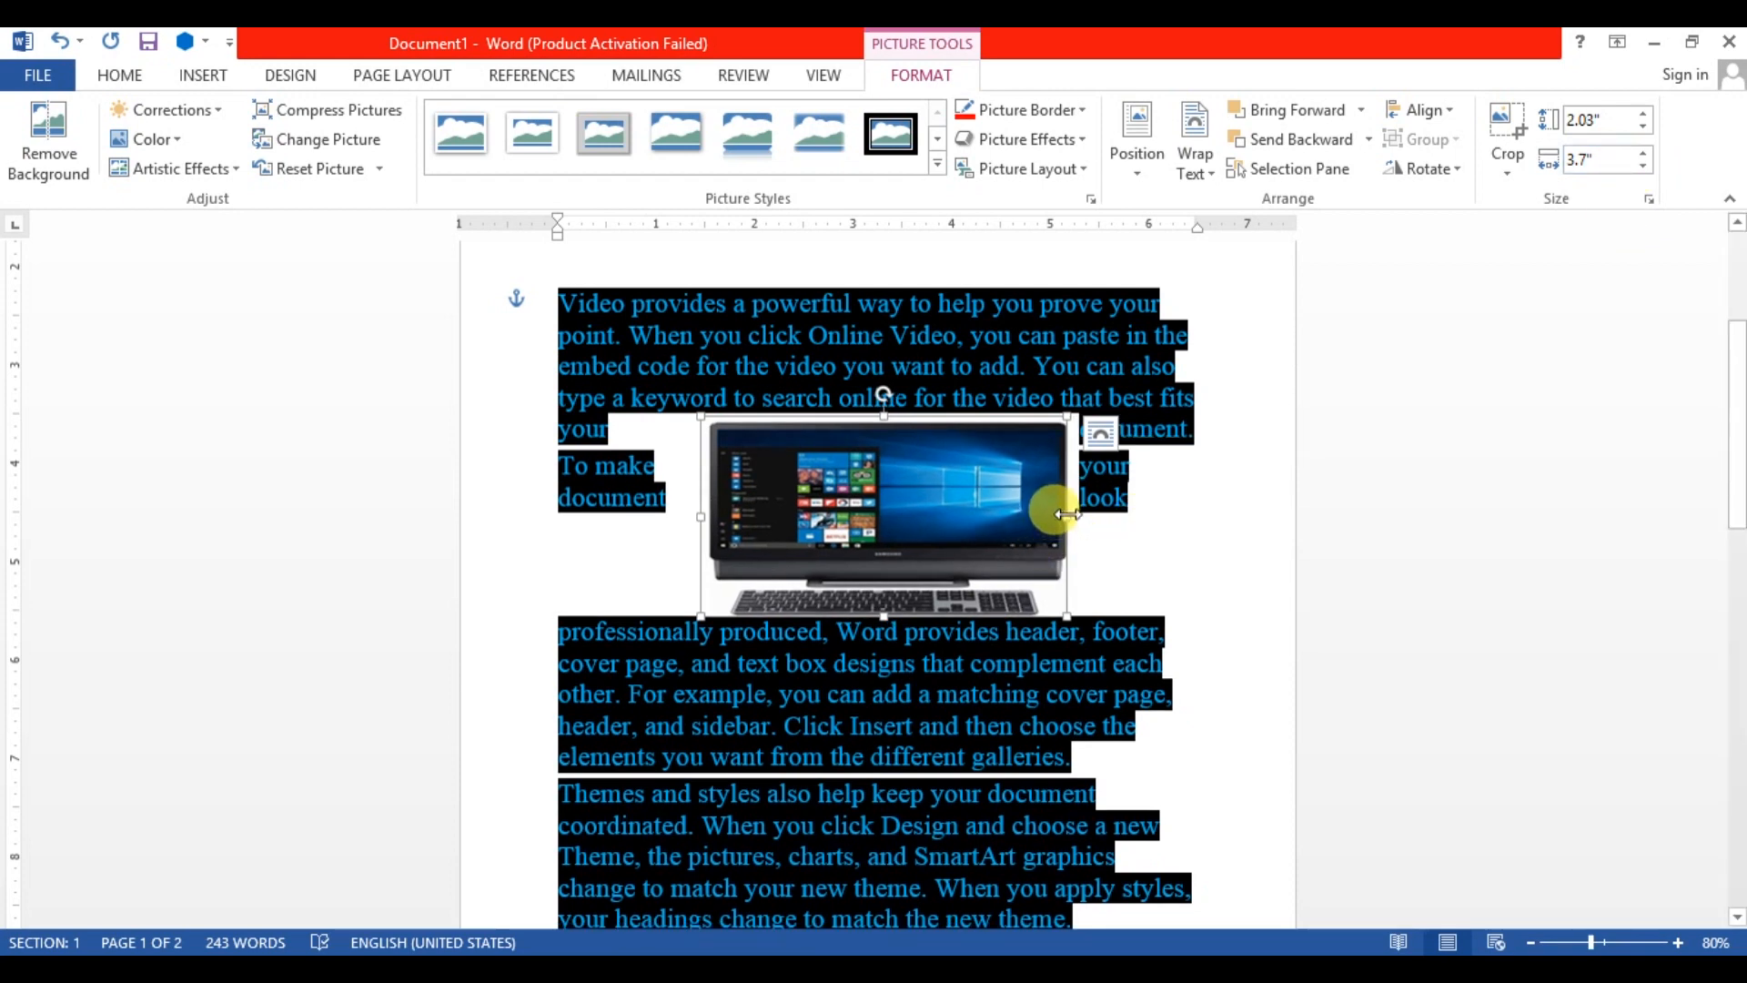
Resize the computer picture by its side and lower edges to about 2.14" wide by 2.35" high.
{"action": "left_click_drag", "start_coordinate": [1066, 516], "coordinate": [912, 516]}
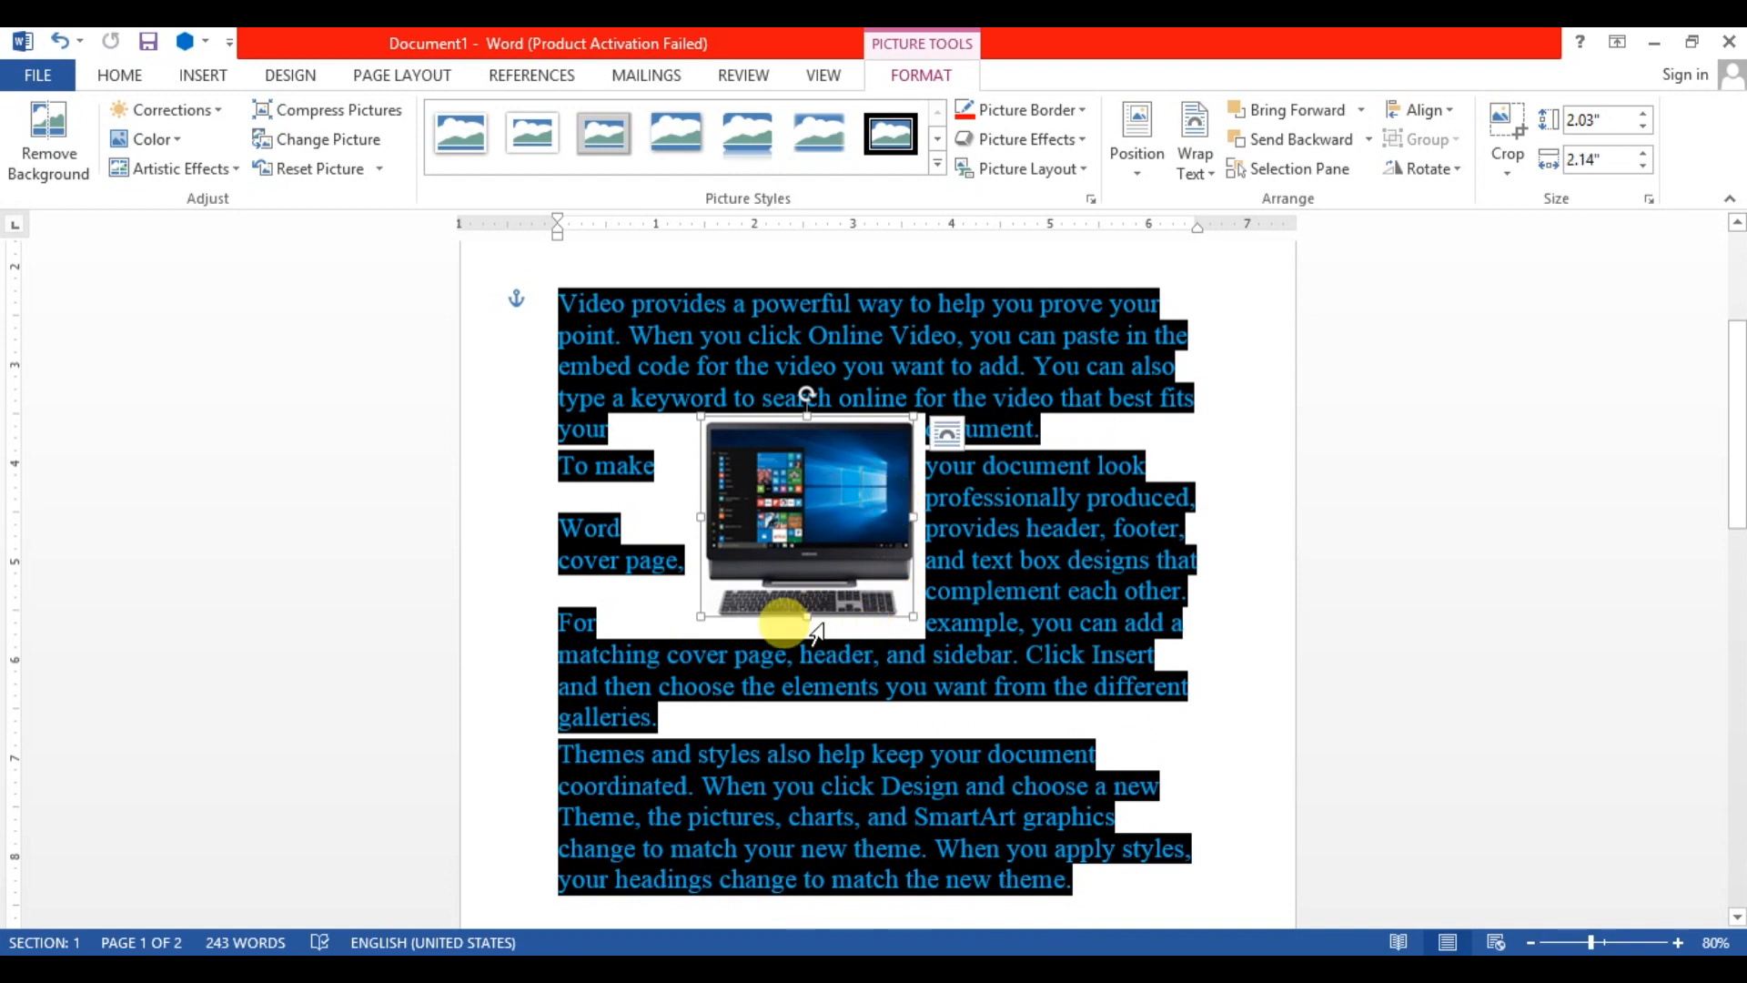
{"action": "mouse_move", "coordinate": [808, 619]}
{"action": "left_mouse_down"}
{"action": "mouse_move", "coordinate": [800, 728]}
{"action": "mouse_move", "coordinate": [802, 649]}
{"action": "left_mouse_up"}
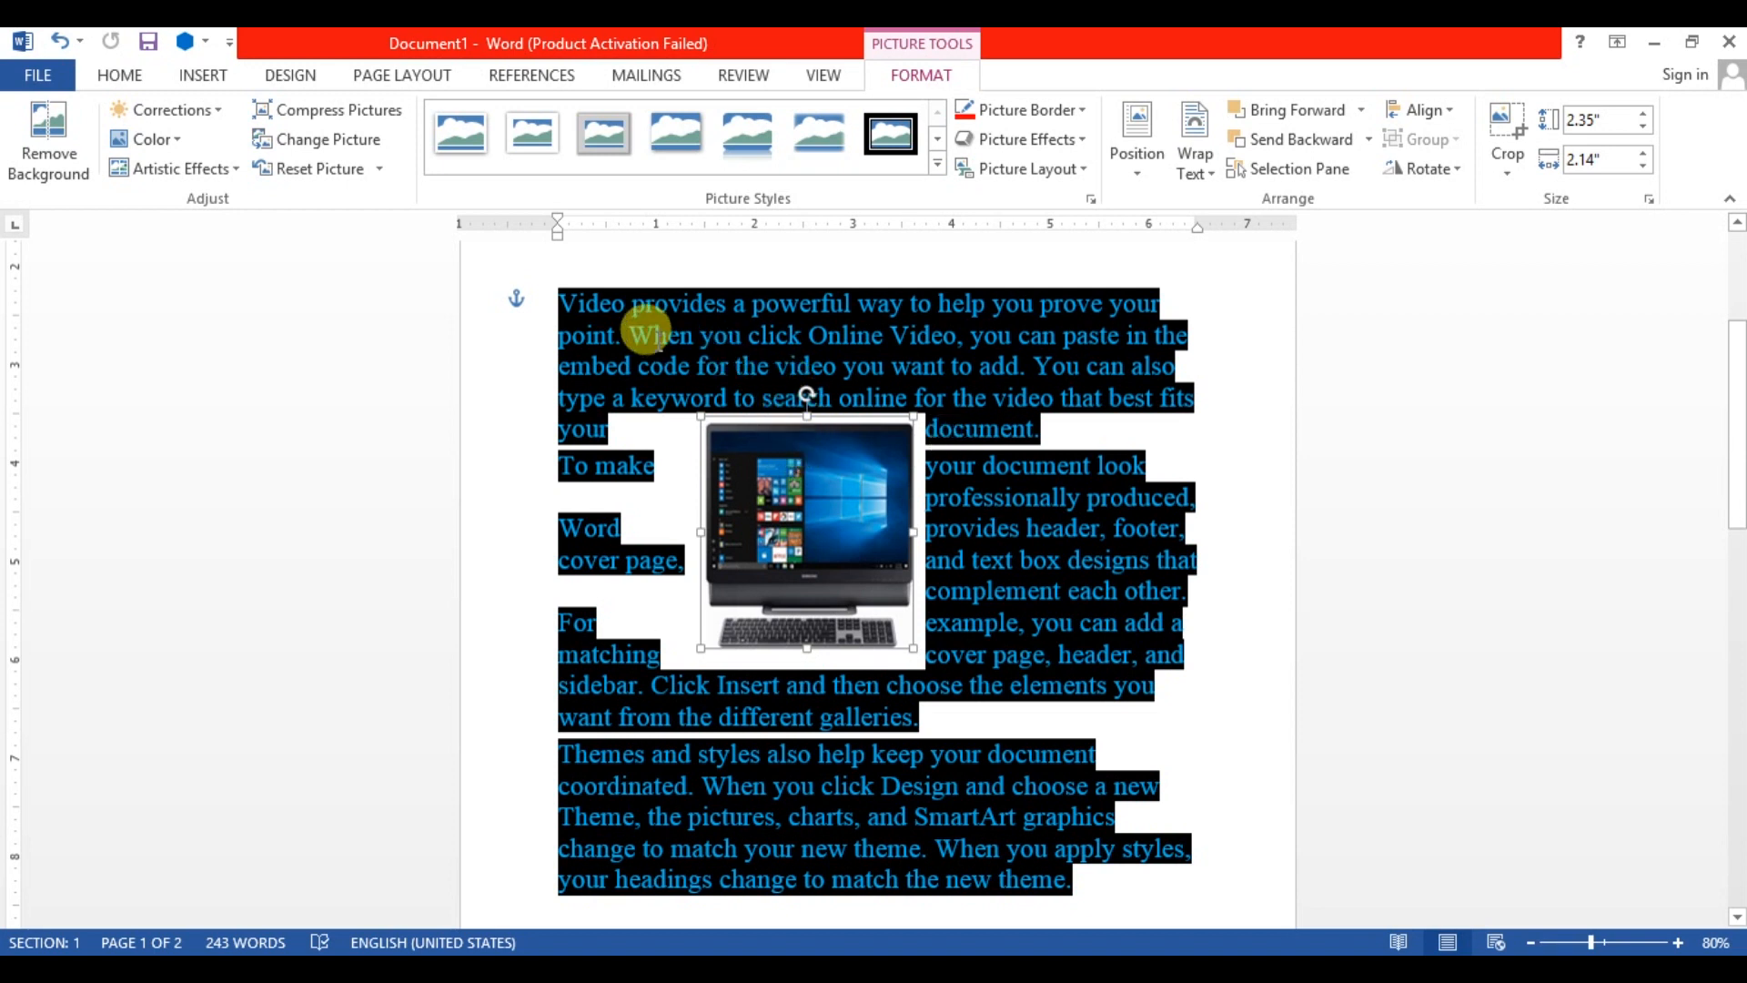
Delete the "Video provides a powerful way" paragraph text up to its final period.
{"action": "left_click", "coordinate": [583, 320]}
{"action": "left_click_drag", "start_coordinate": [677, 398], "coordinate": [963, 417]}
{"action": "key", "text": "Delete"}
Move the computer picture into the empty space beside the Insert Tab and Pictures headings.
{"action": "left_click_drag", "start_coordinate": [846, 502], "coordinate": [839, 379]}
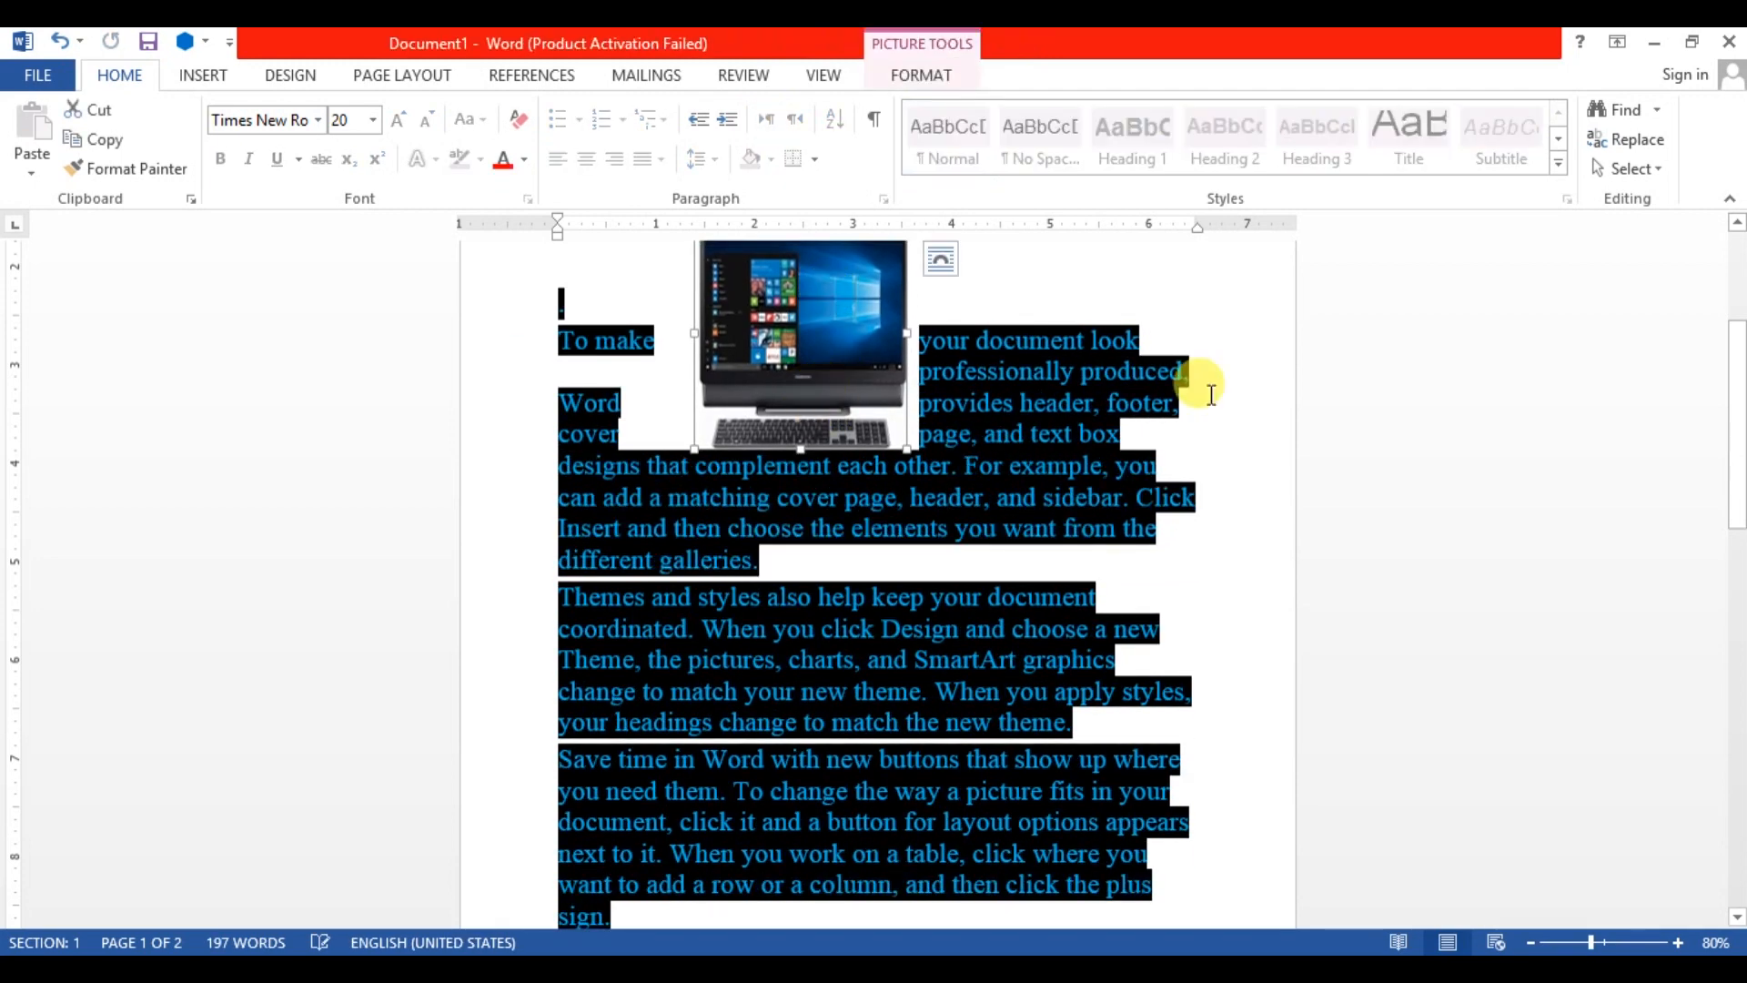
{"action": "left_click_drag", "start_coordinate": [1736, 444], "coordinate": [1736, 363]}
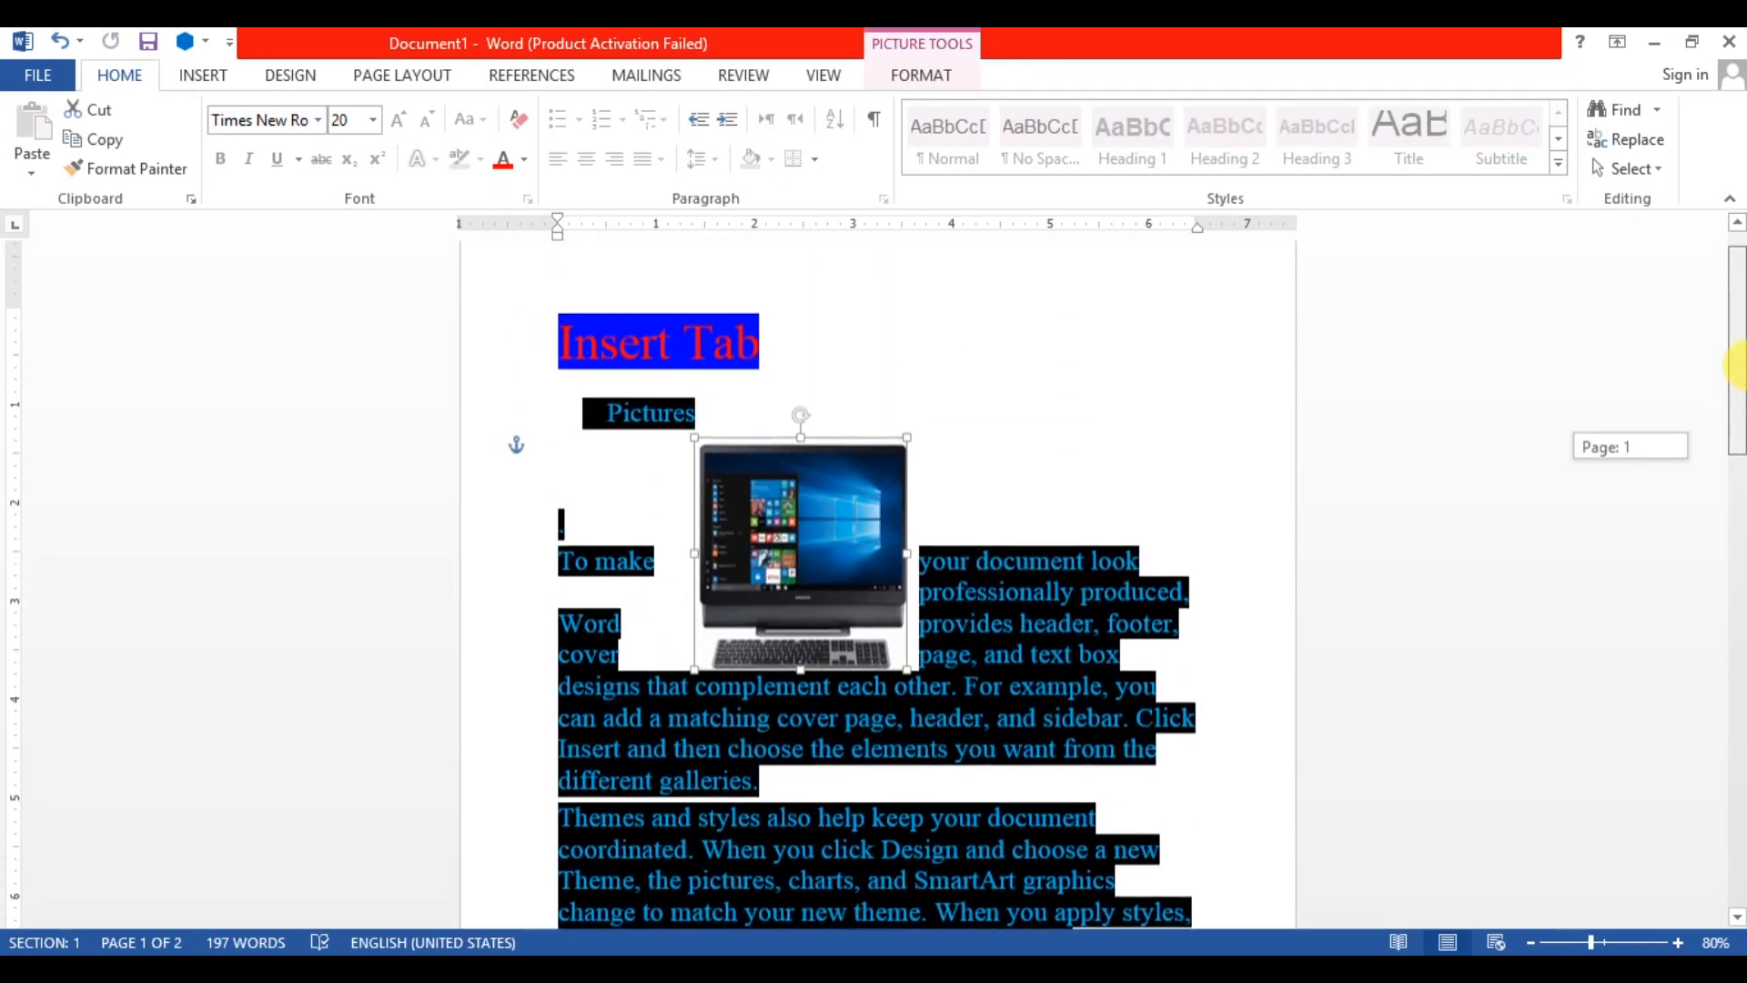
{"action": "left_click_drag", "start_coordinate": [844, 605], "coordinate": [1087, 330]}
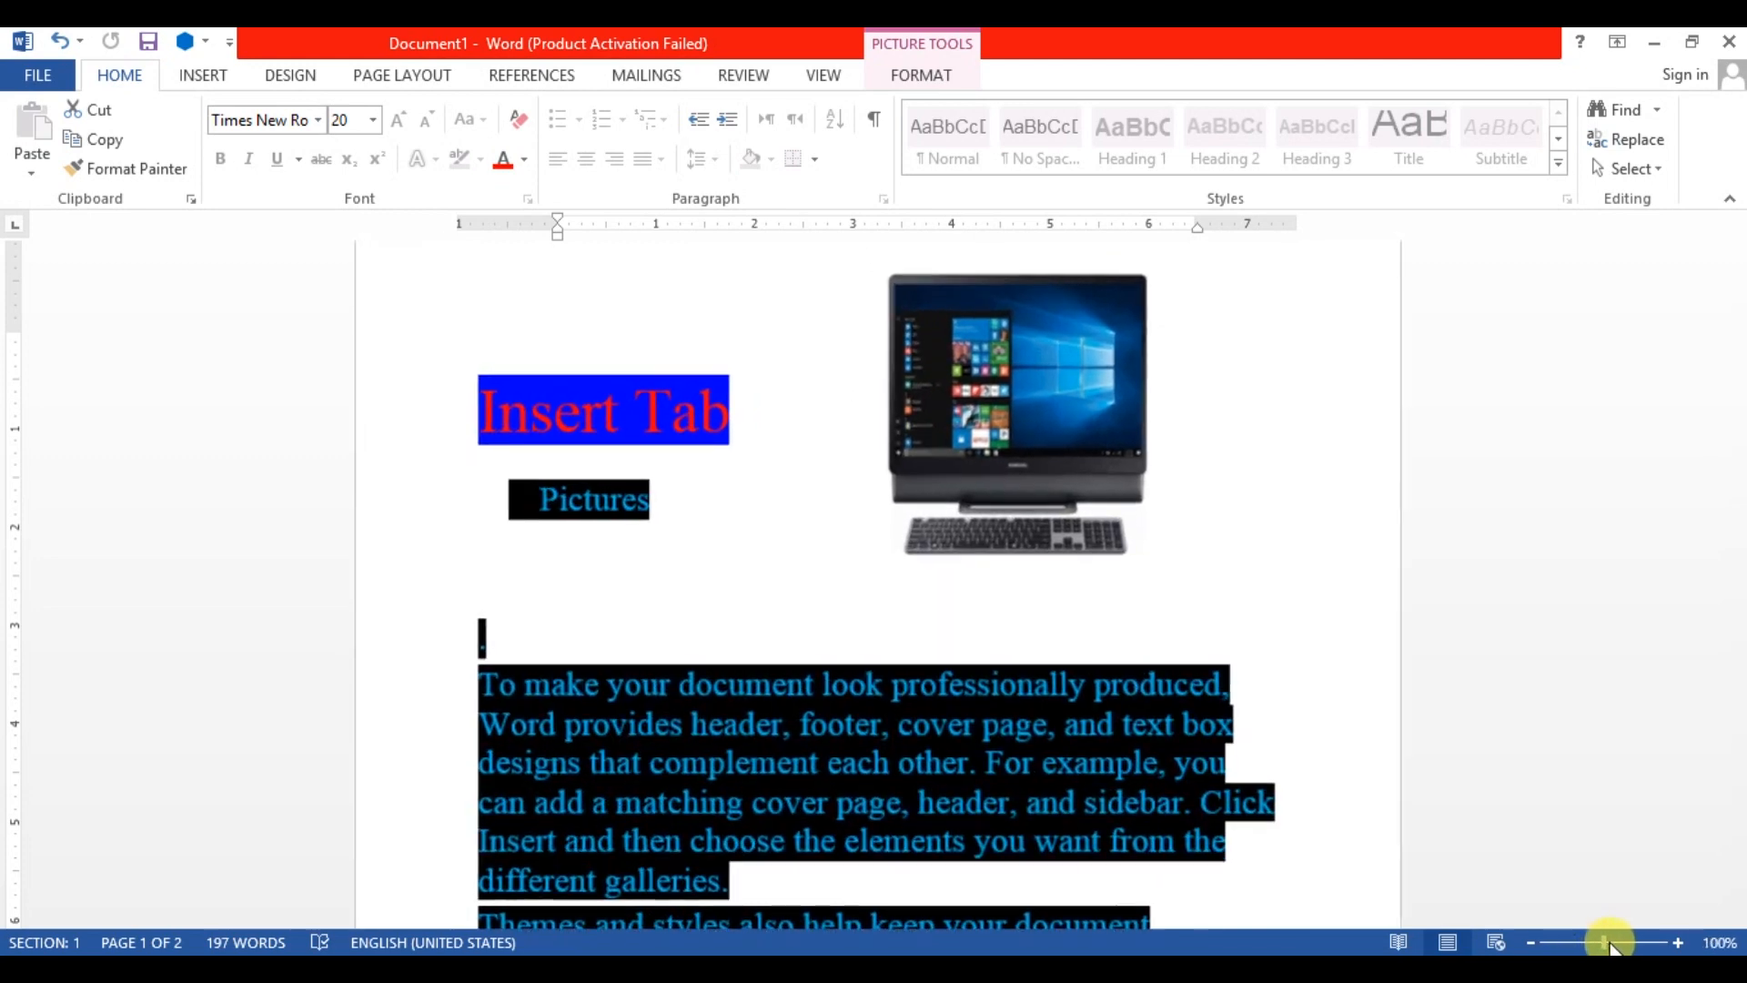
{"action": "left_click_drag", "start_coordinate": [1598, 945], "coordinate": [1607, 944]}
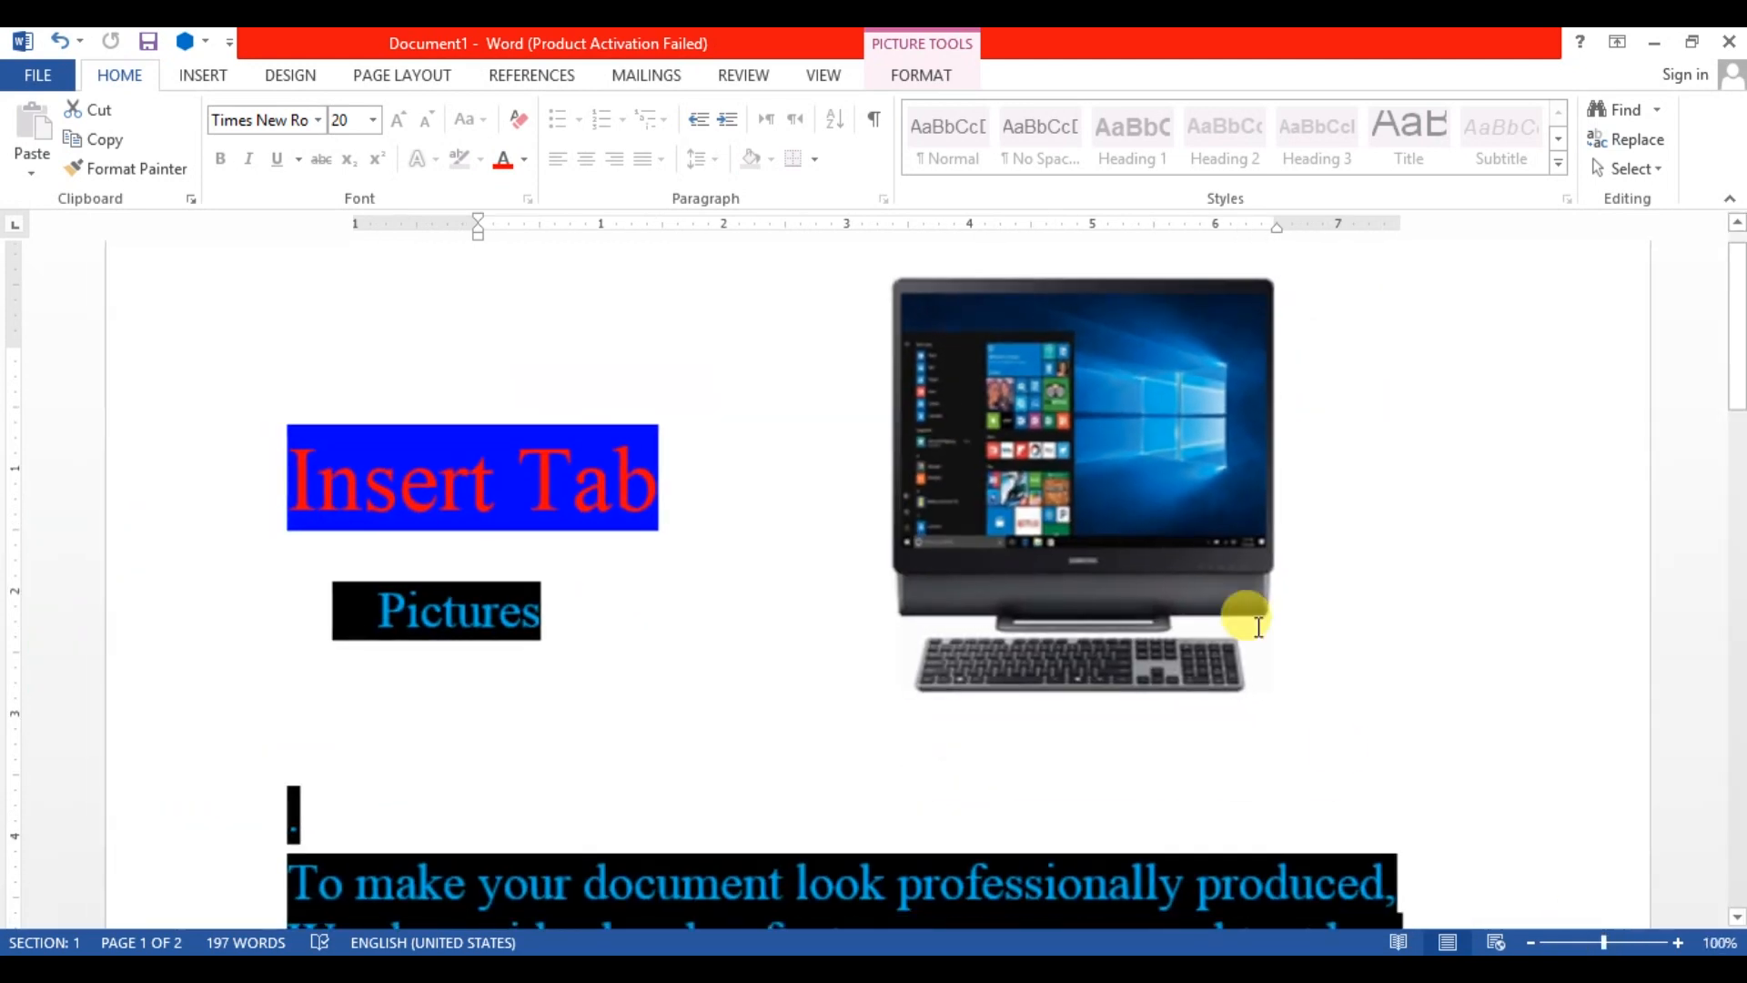
{"action": "left_click", "coordinate": [1150, 487]}
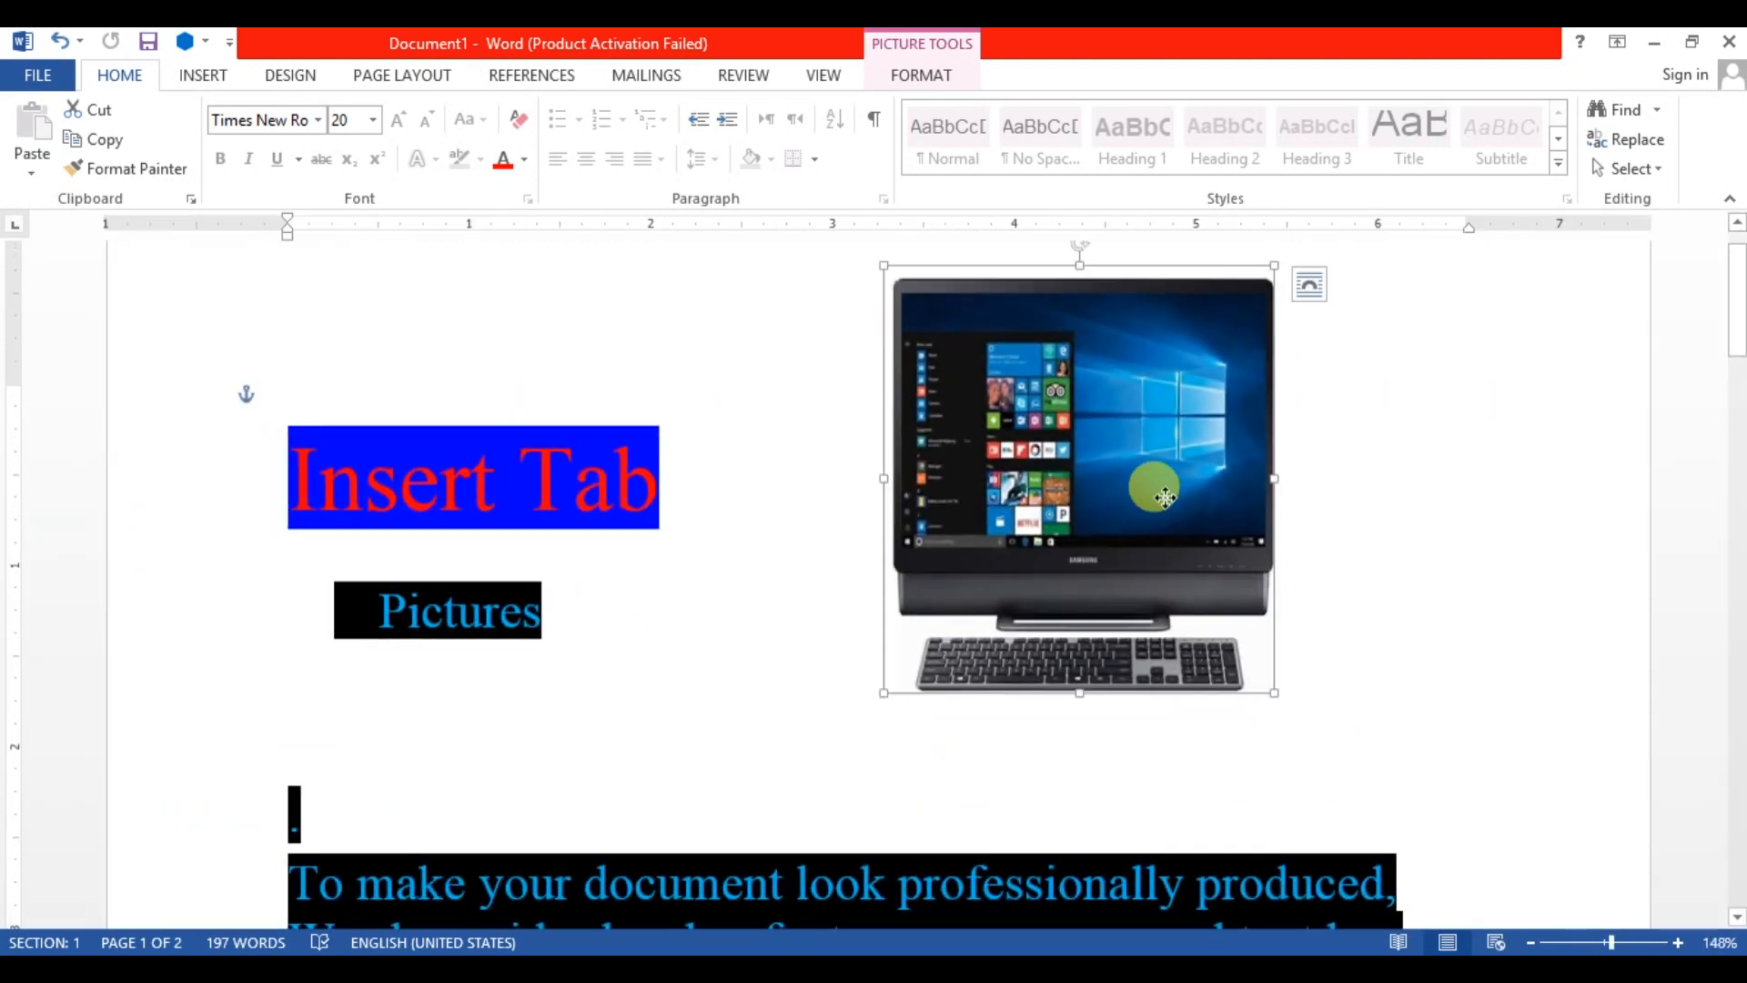
{"action": "scroll", "coordinate": [975, 419], "scroll_direction": "up", "scroll_amount": 5}
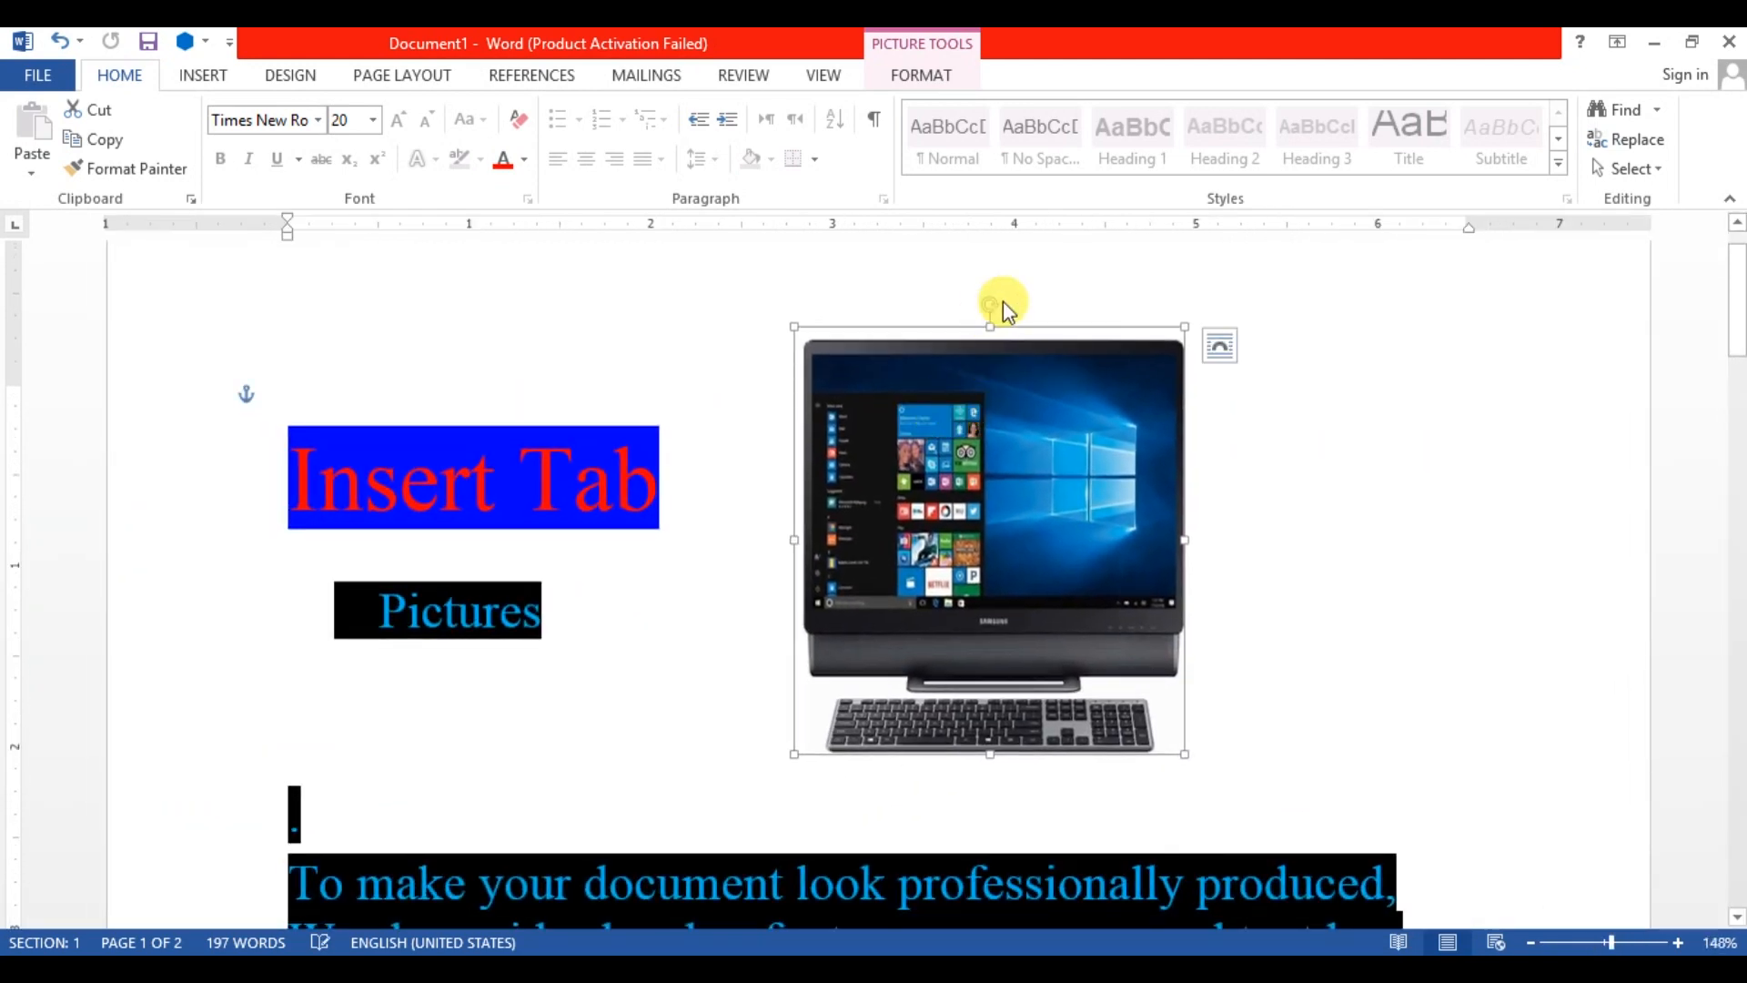
Rotate the computer picture slightly counterclockwise and shrink it from its upper-left corner.
{"action": "left_click_drag", "start_coordinate": [992, 302], "coordinate": [956, 363]}
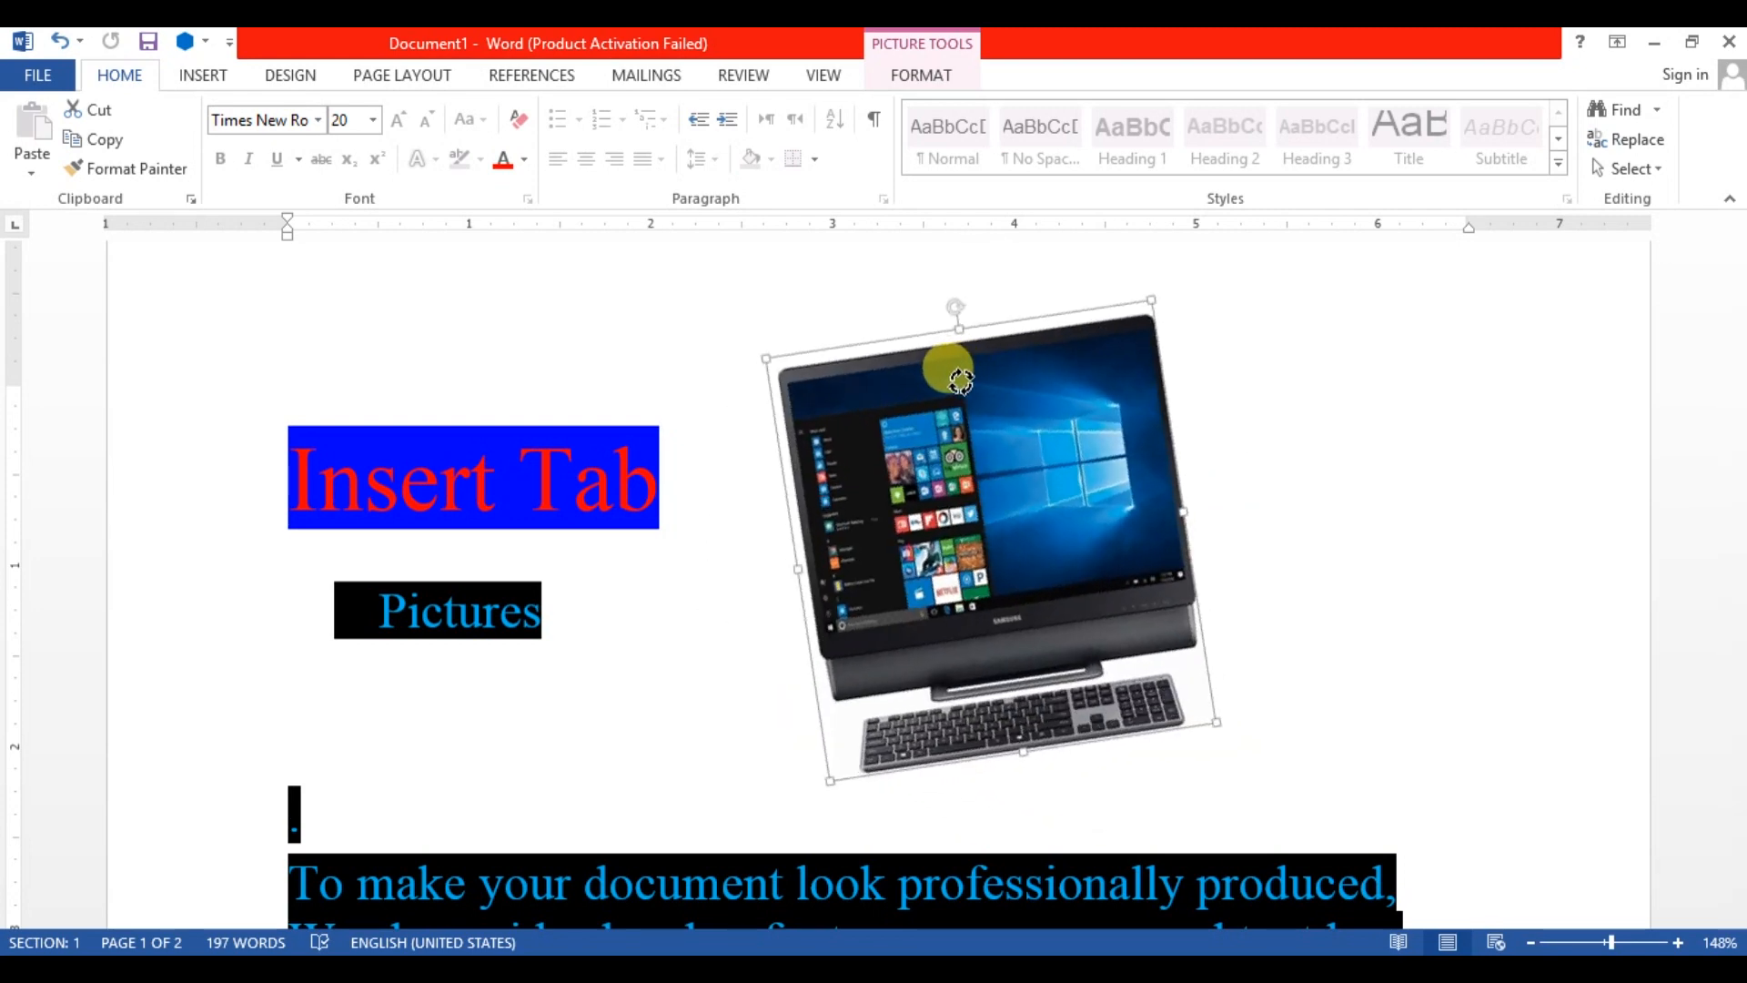
{"action": "left_click_drag", "start_coordinate": [755, 348], "coordinate": [792, 371]}
{"action": "left_click_drag", "start_coordinate": [1028, 581], "coordinate": [870, 461]}
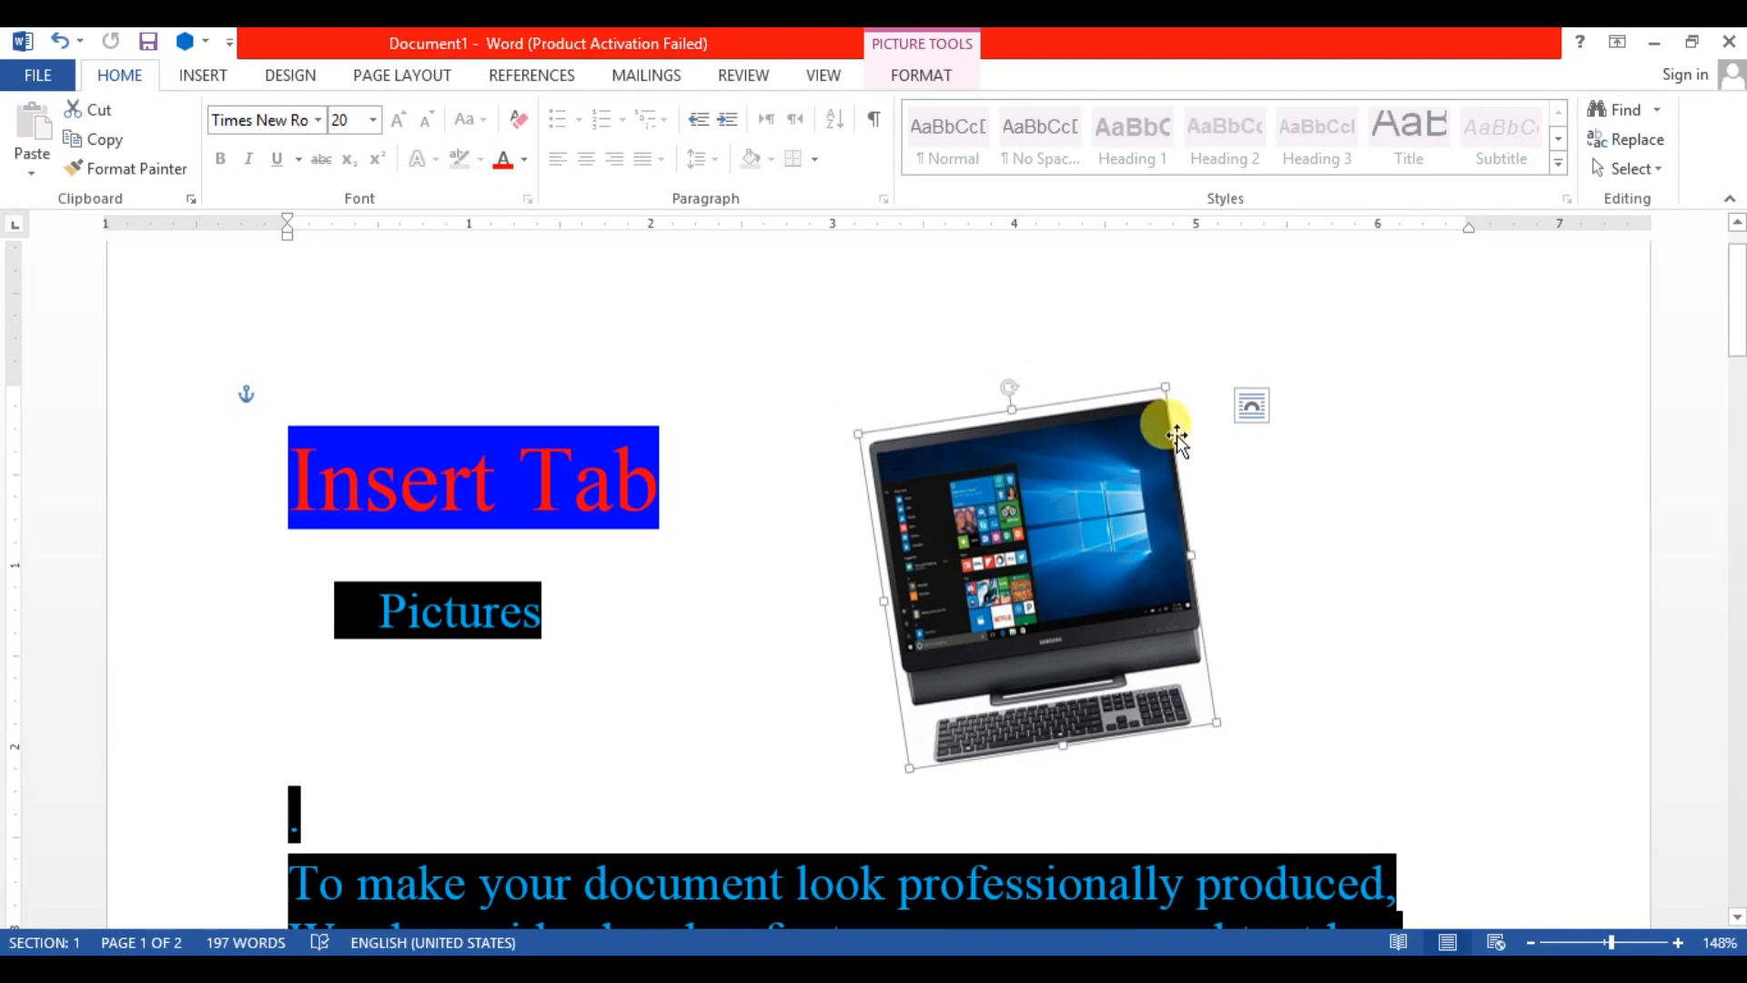